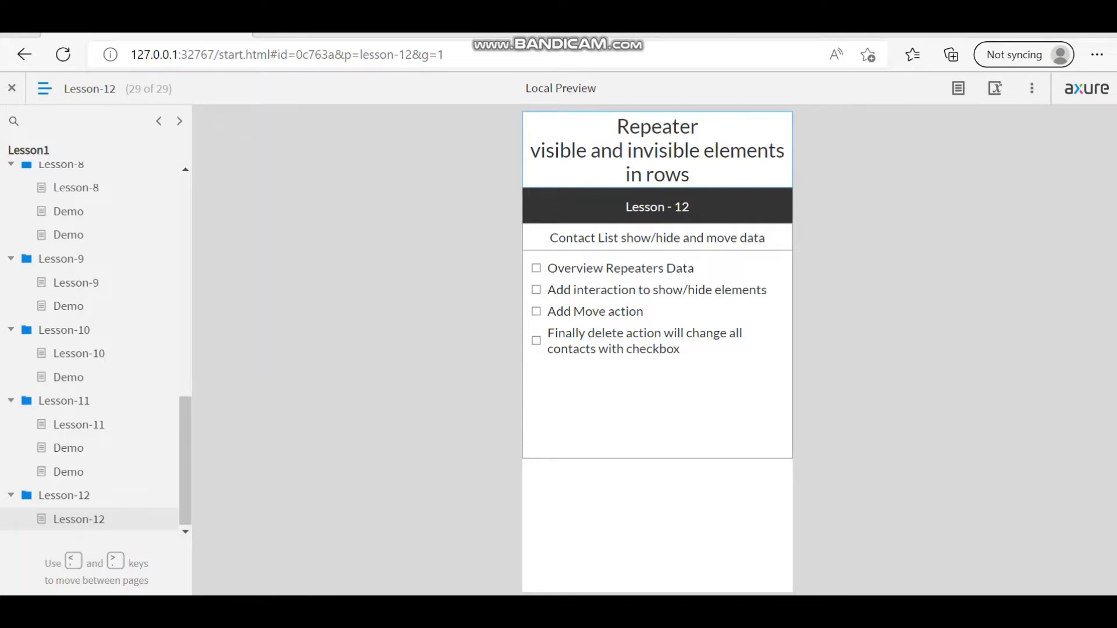
# Open the first Lesson-11 Demo page in the preview and turn on Show Hotspots
pyautogui.click(68, 448)
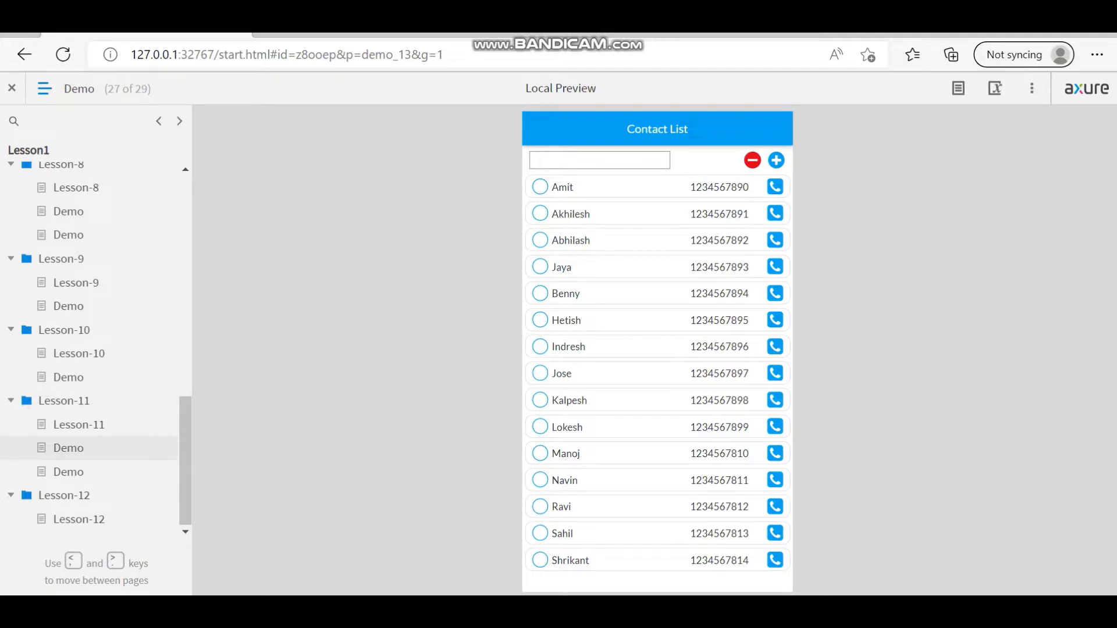
pyautogui.click(1031, 88)
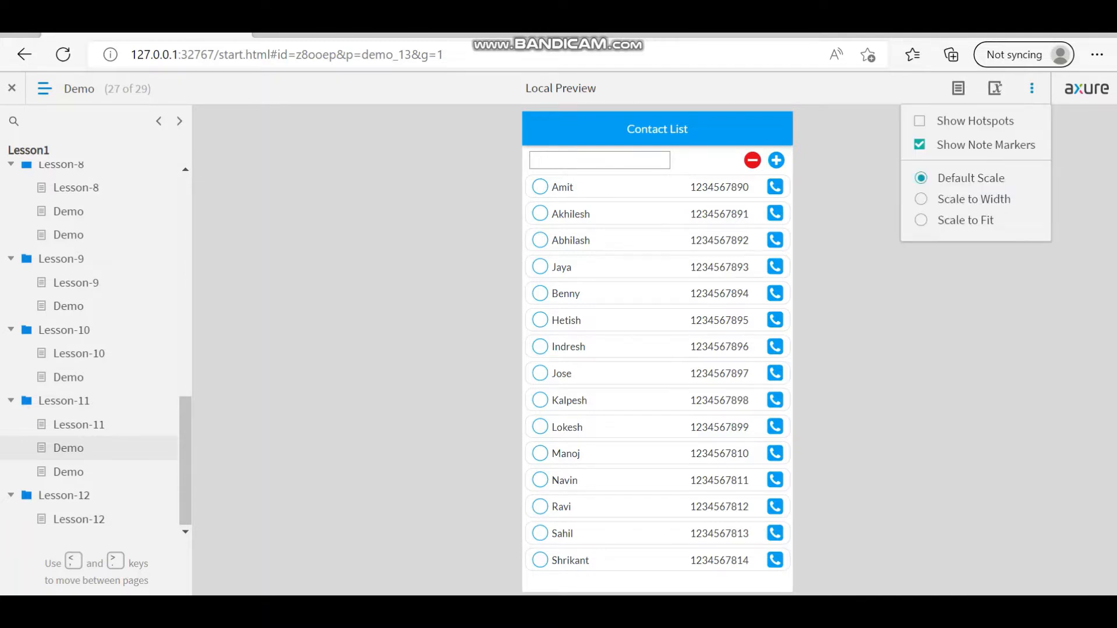
pyautogui.click(919, 121)
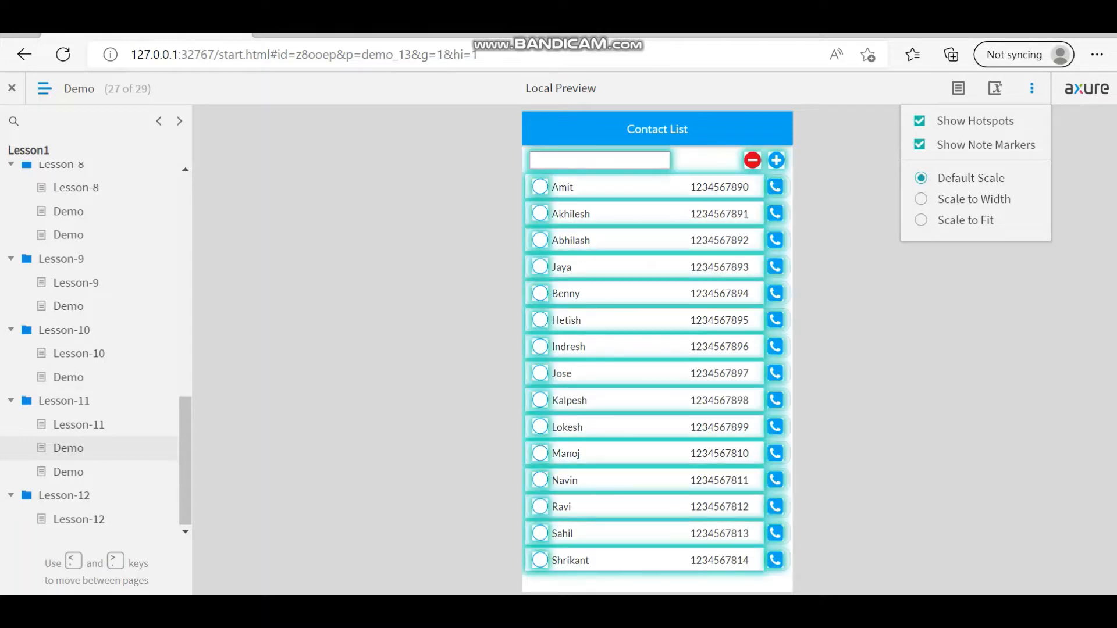
pyautogui.press('Escape')
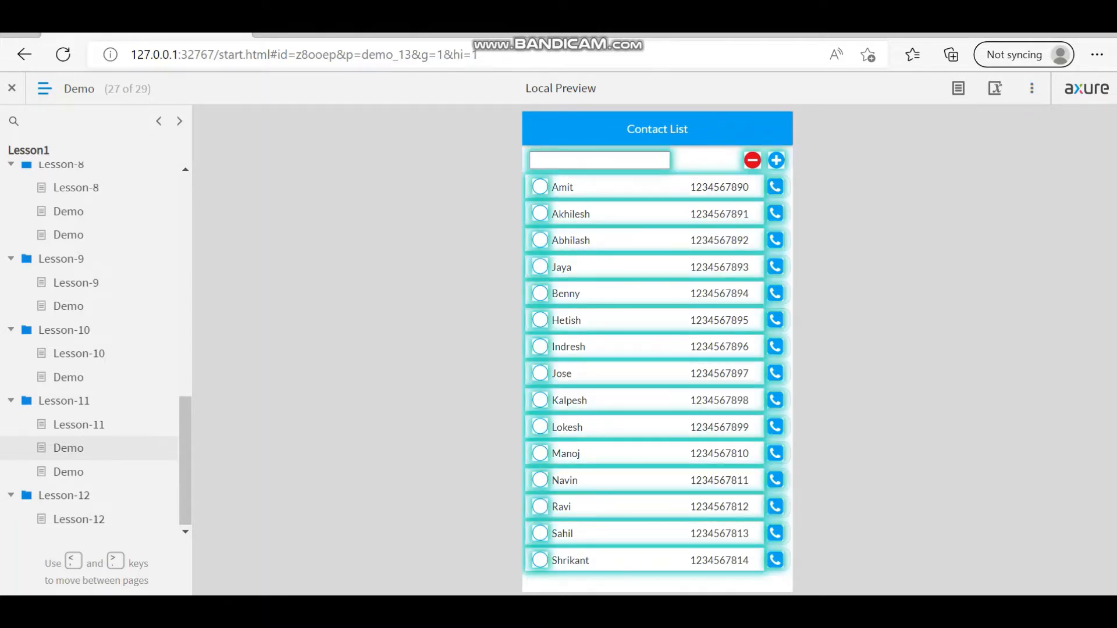
# Test the remove action twice with no contact checked, confirming the deletion each time
pyautogui.click(752, 159)
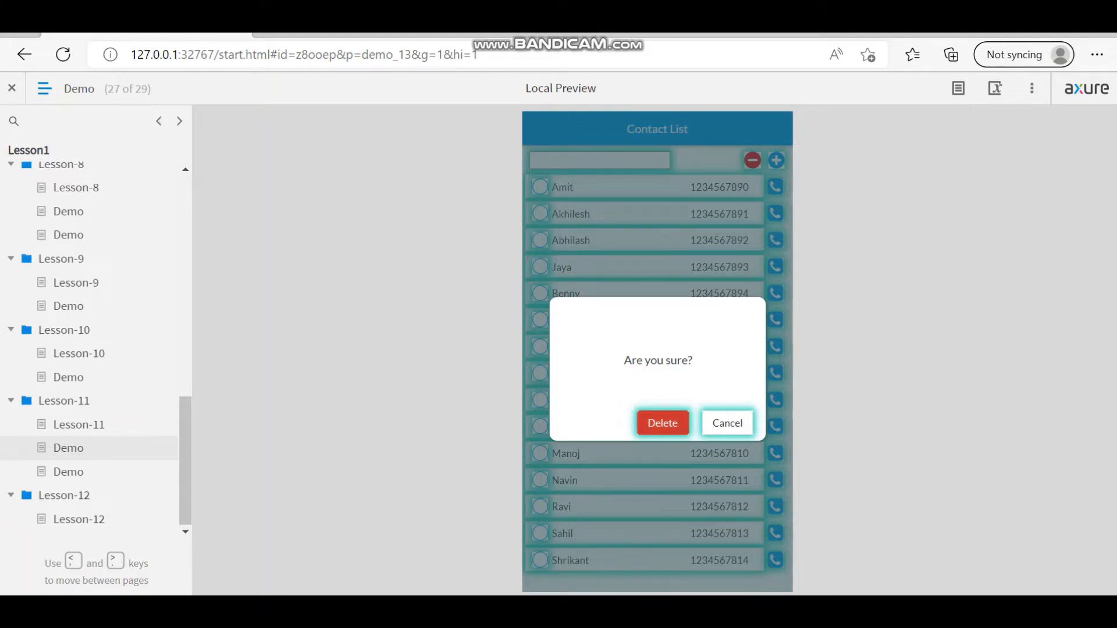
pyautogui.click(663, 423)
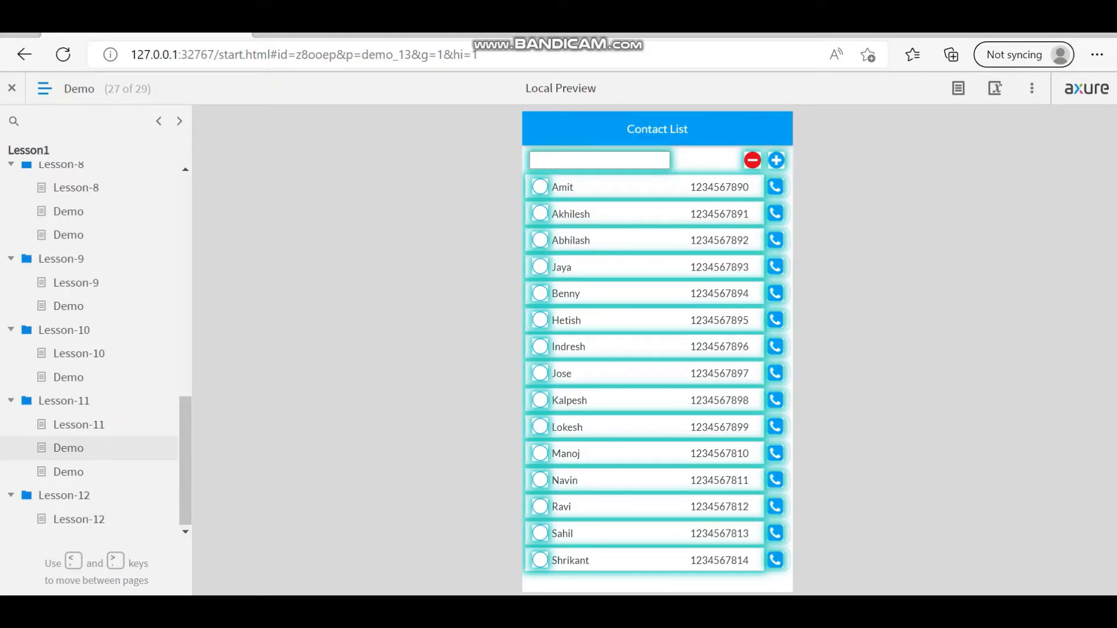
pyautogui.click(752, 160)
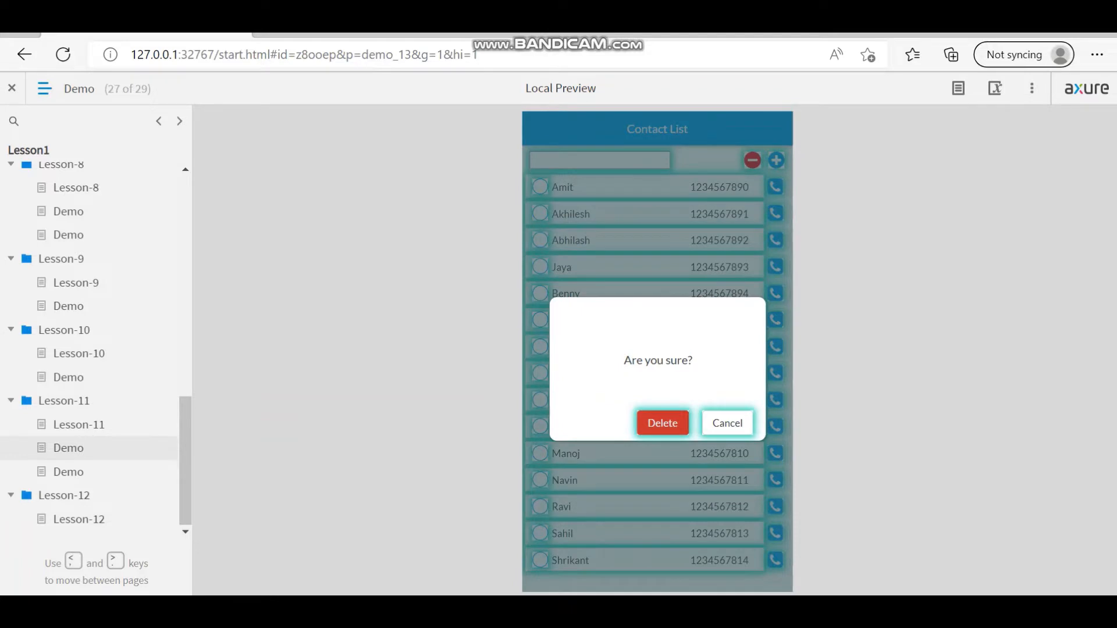
pyautogui.click(662, 423)
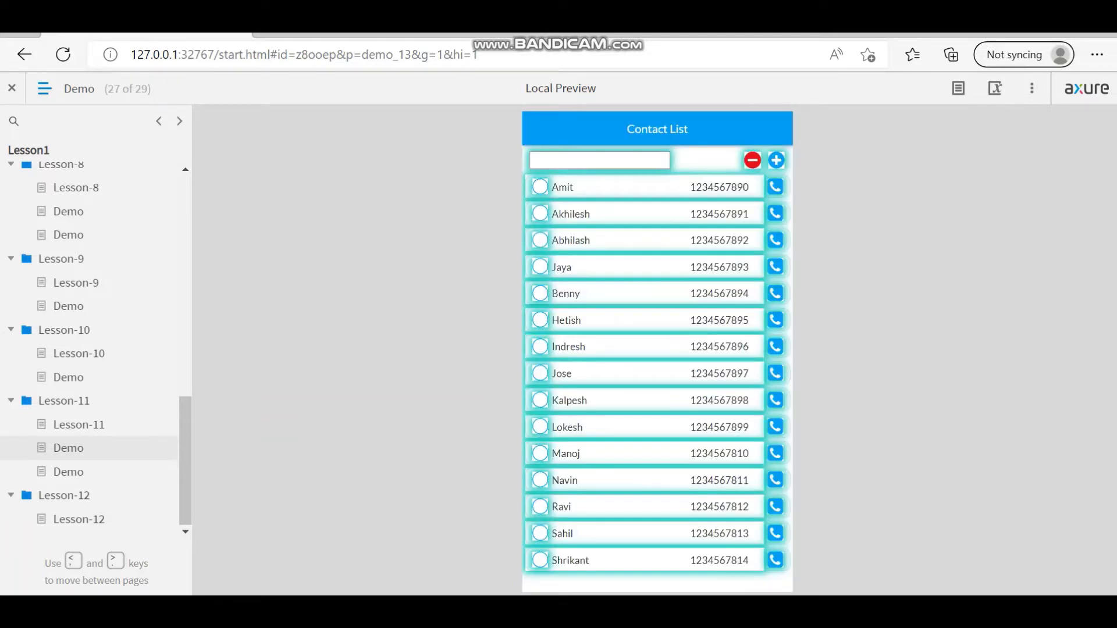
# Test deleting the first two contacts with their checkboxes selected, and reload the preview to restore the list
pyautogui.click(539, 186)
pyautogui.click(540, 213)
pyautogui.click(752, 160)
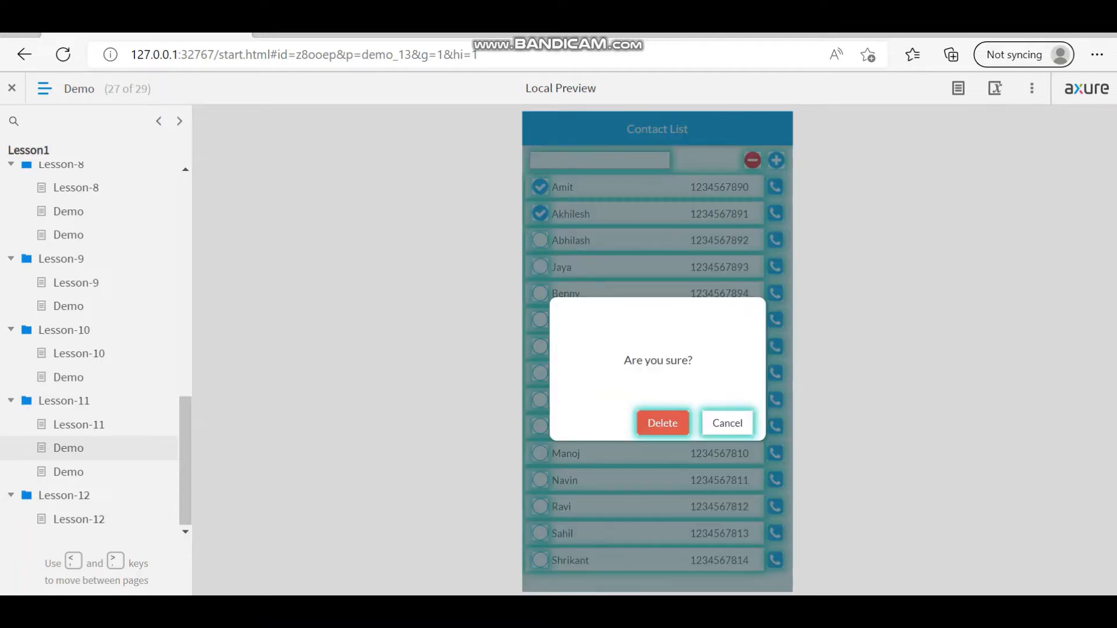
pyautogui.click(663, 423)
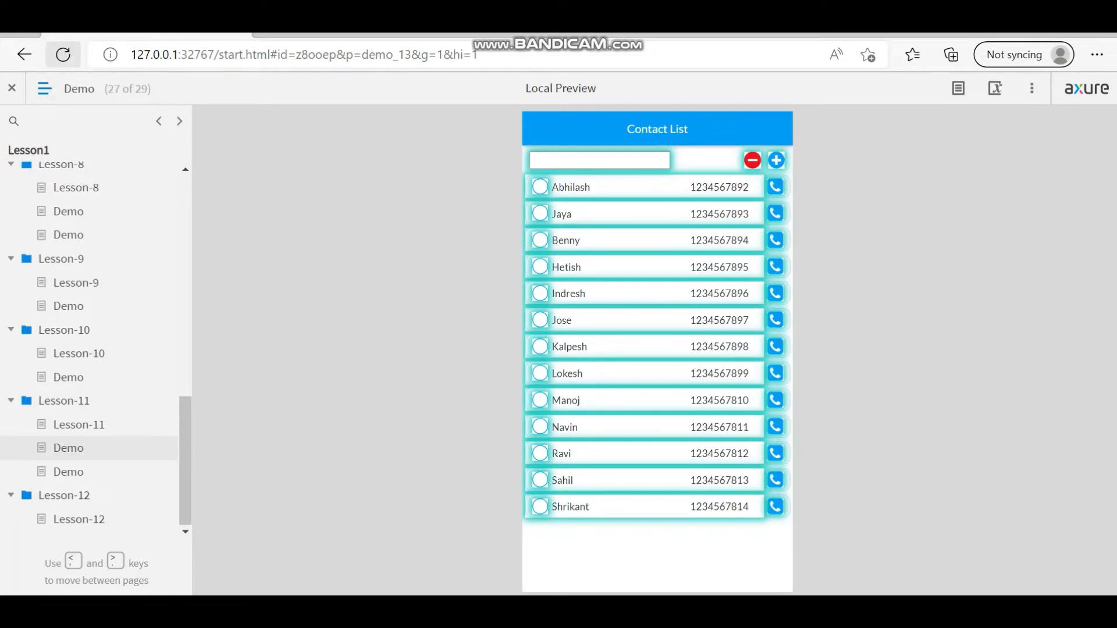
pyautogui.click(63, 54)
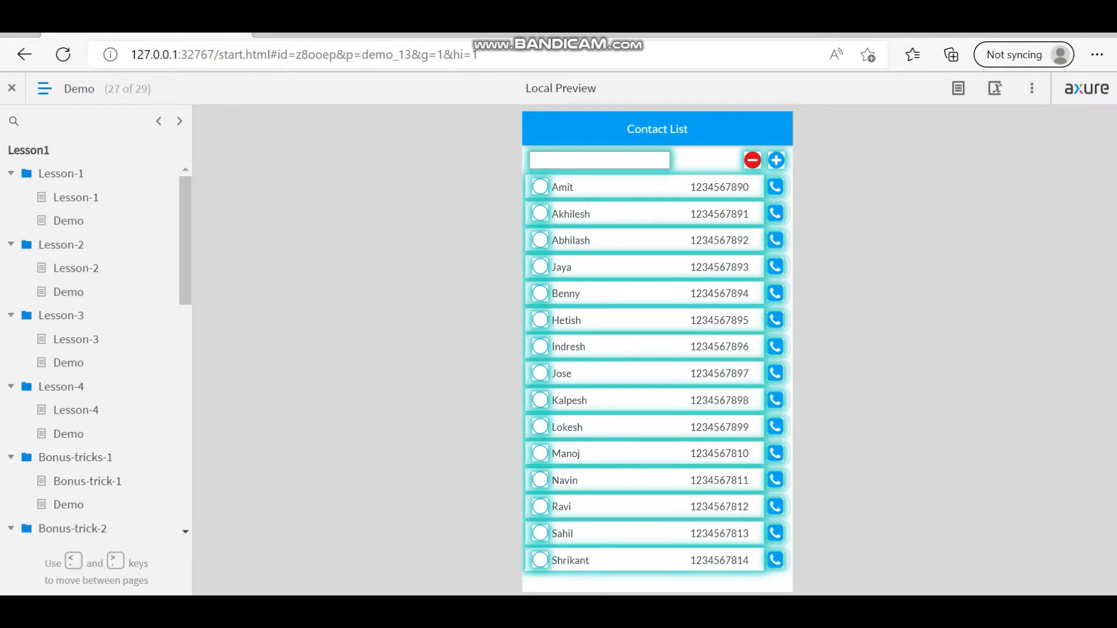
# Switch to Axure RP, move the last Demo page of Lesson-11 into Lesson-12 beneath its lesson page, and open it
pyautogui.scroll(-4, 96, 349)
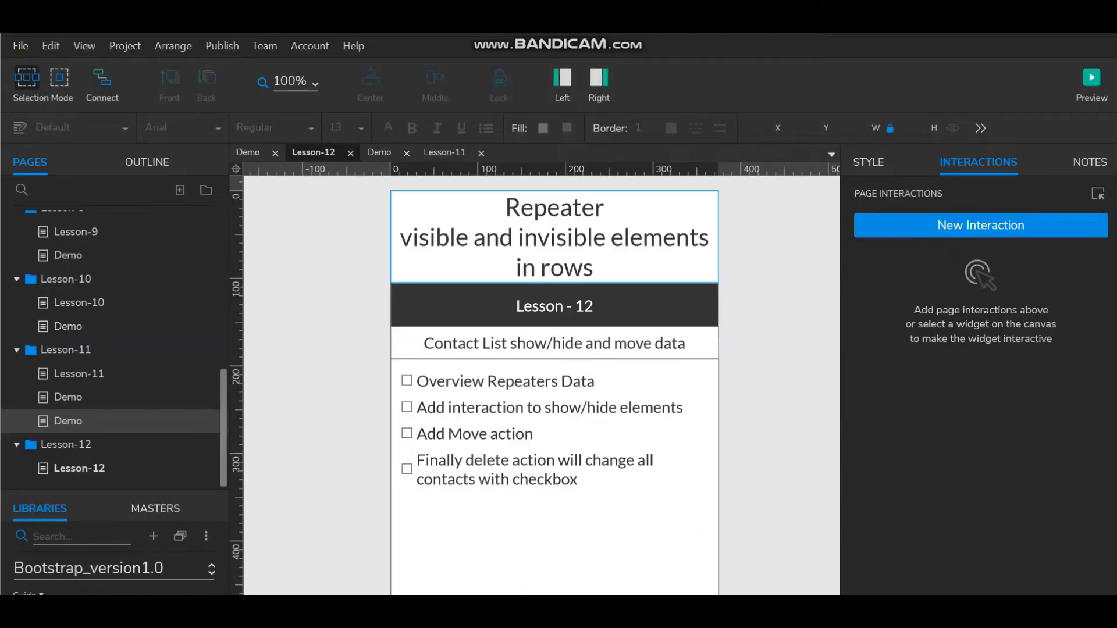
pyautogui.moveTo(68, 421); pyautogui.dragTo(70, 481)
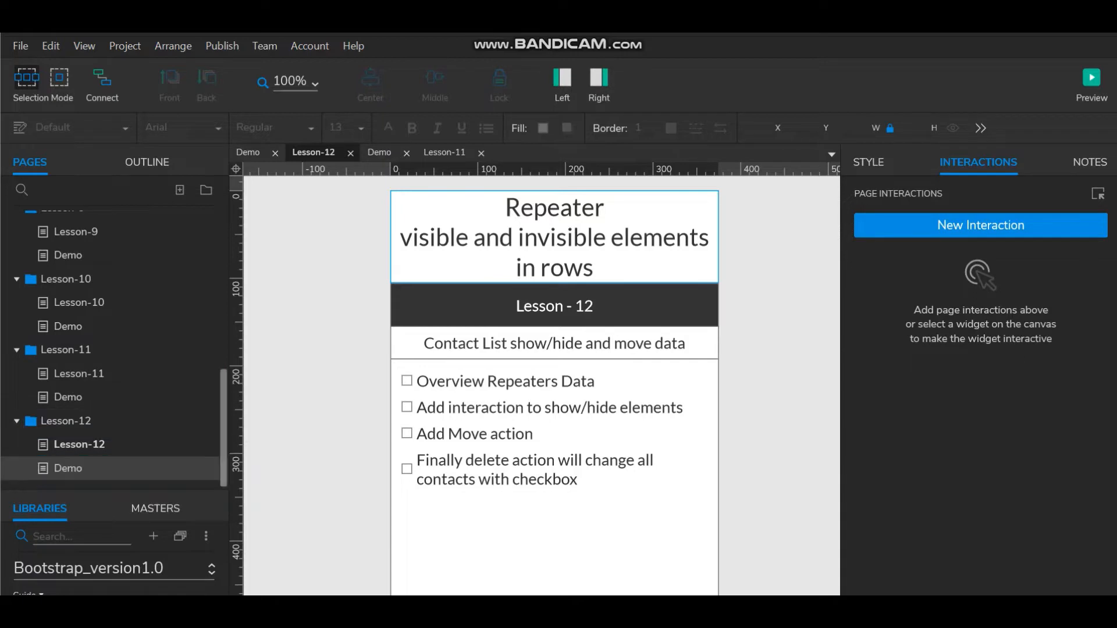
pyautogui.click(68, 468)
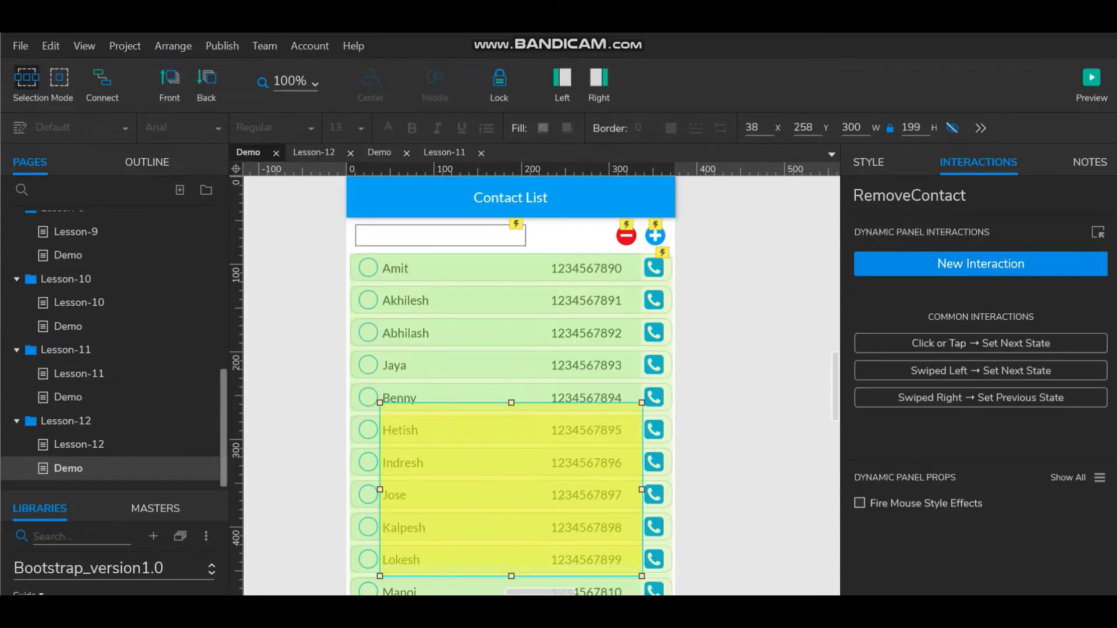
# Open the ContactList repeater for editing and review its data table
pyautogui.click(731, 333)
pyautogui.doubleClick(588, 326)
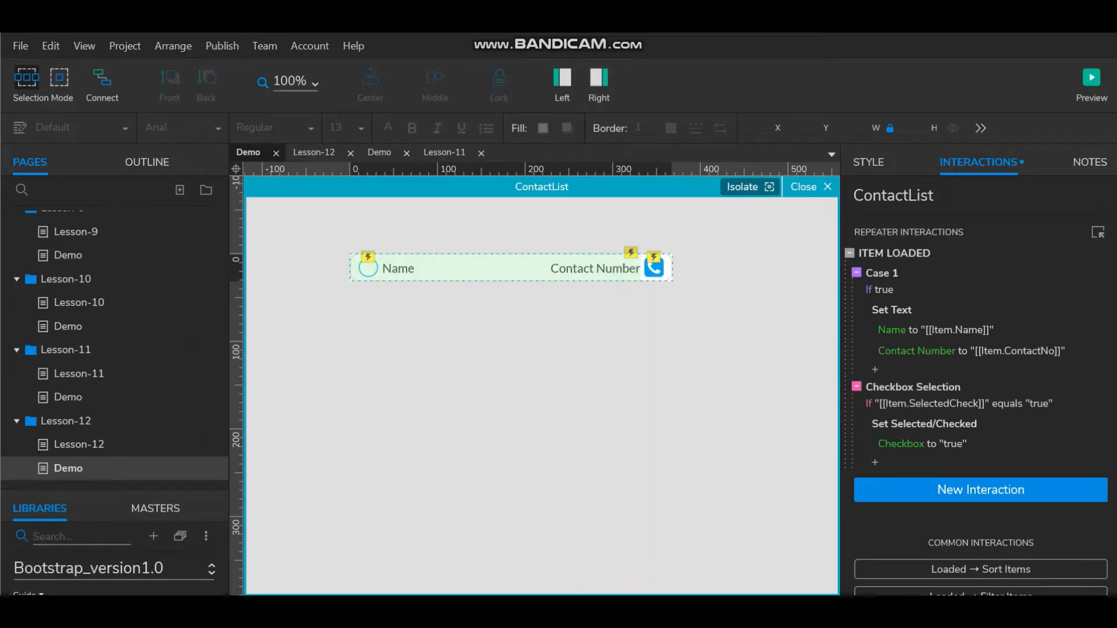
pyautogui.click(869, 162)
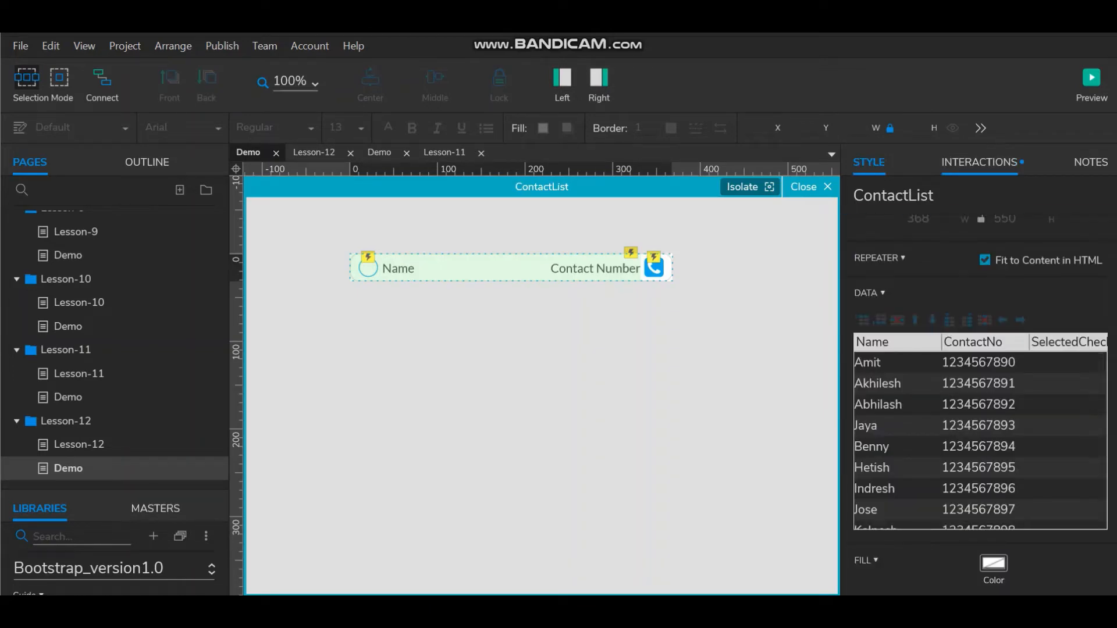
pyautogui.click(979, 162)
# Add a case named MoveName without conditions to the ContactList repeater's Item Loaded event
pyautogui.moveTo(988, 254)
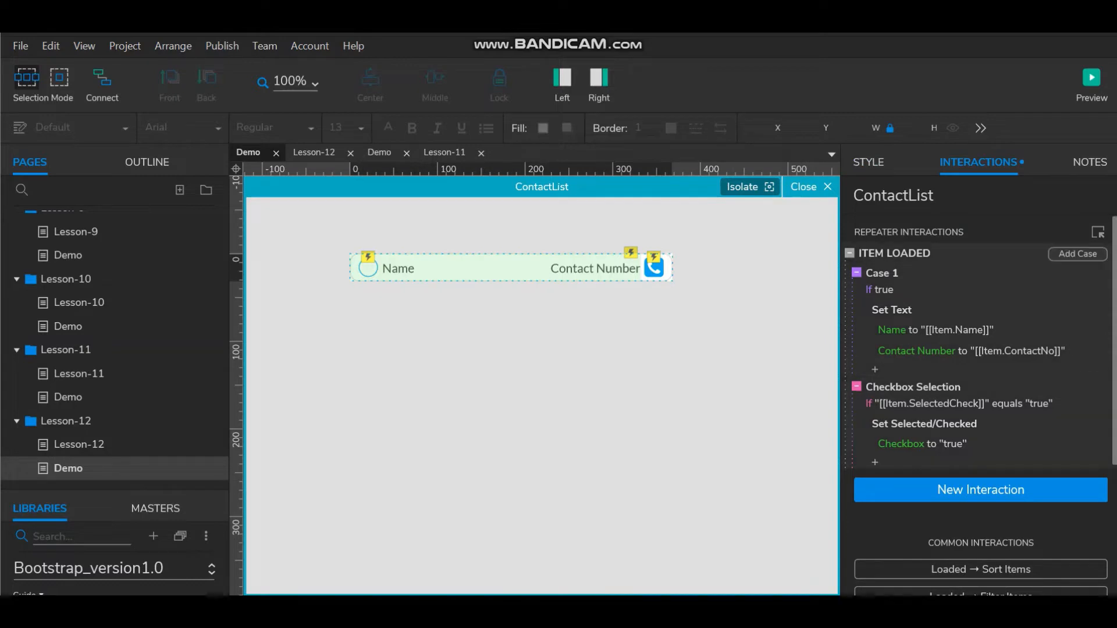
pyautogui.click(1077, 254)
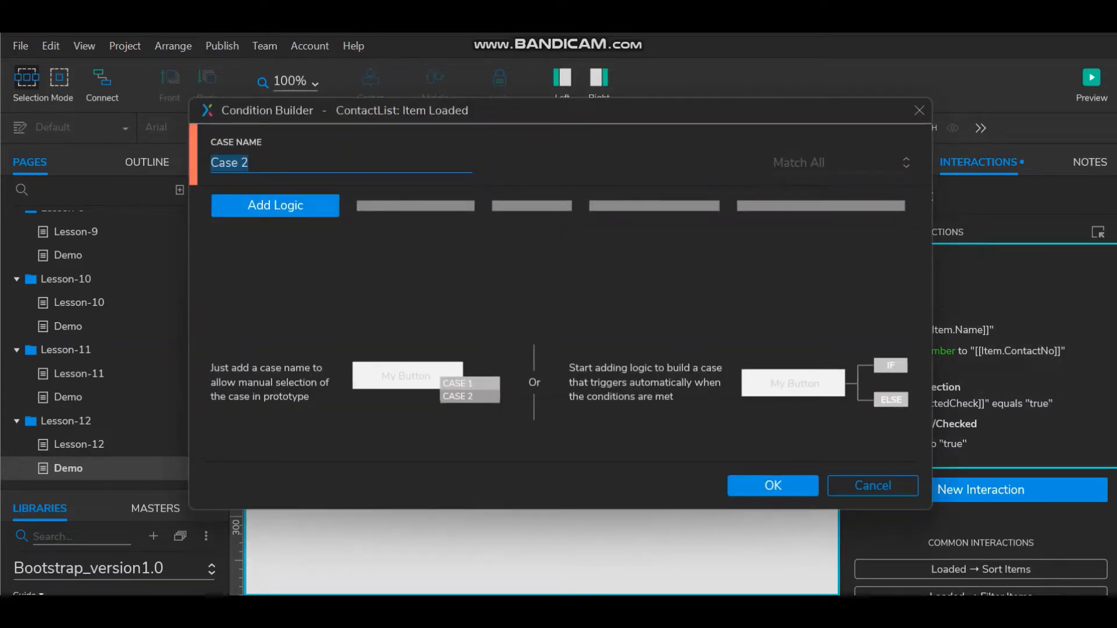
pyautogui.write('MoveName')
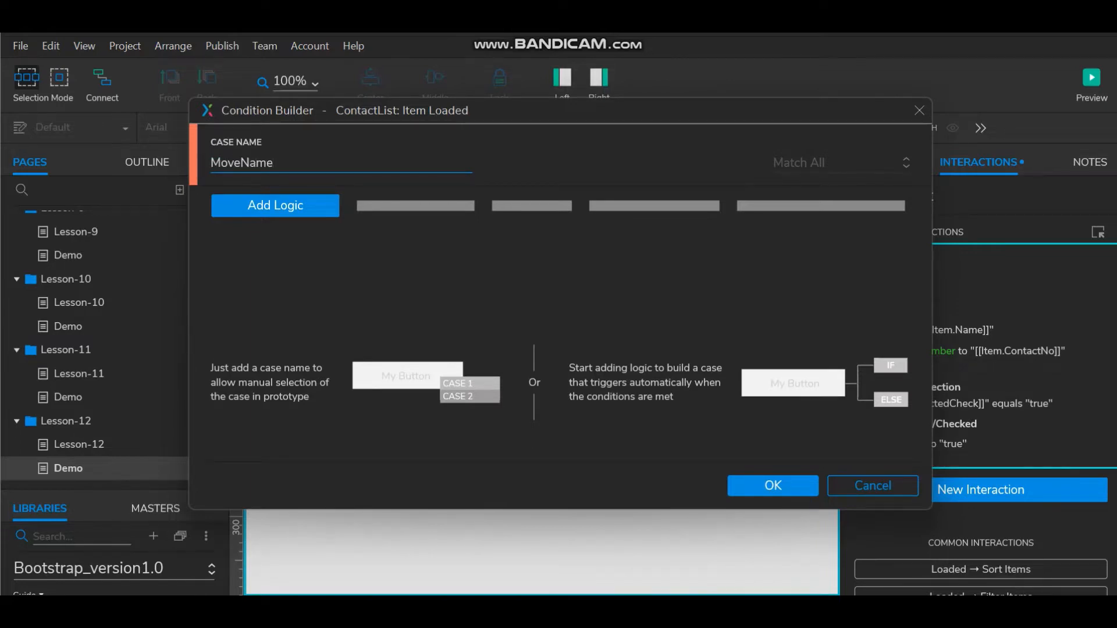
pyautogui.press('Return')
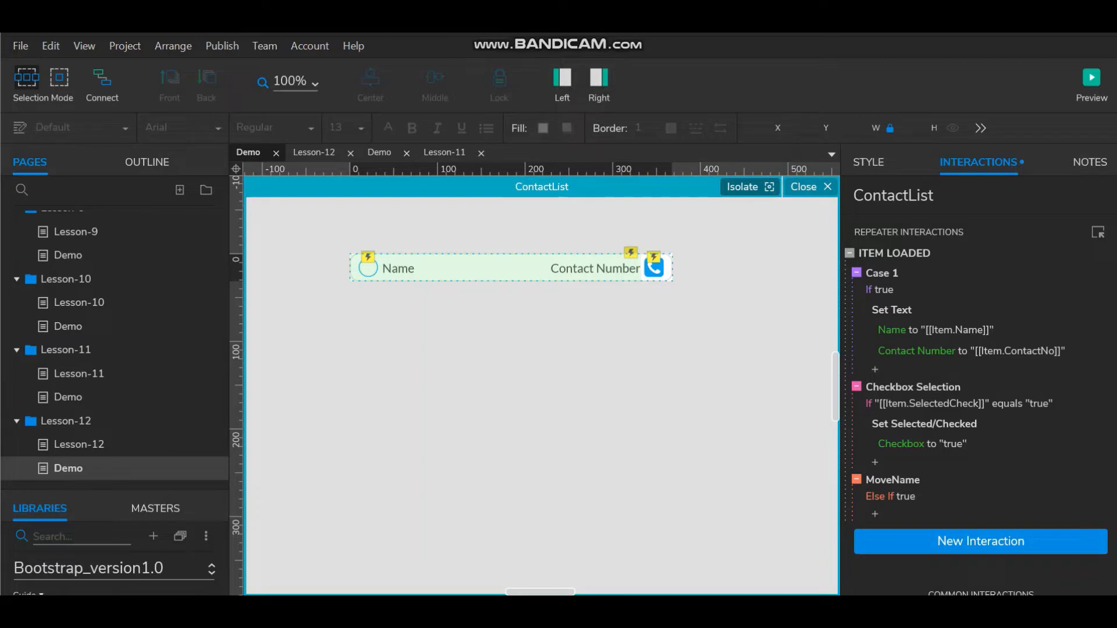
# Close the repeater to inspect the red remove icon's interaction, and reopen the ContactList repeater for editing
pyautogui.click(811, 187)
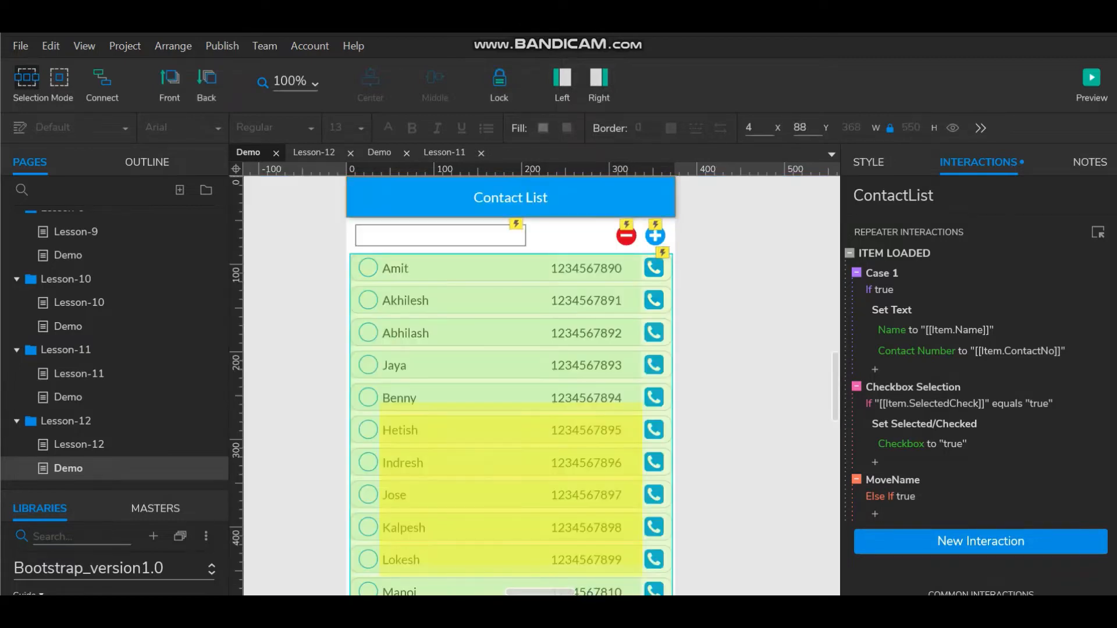
pyautogui.click(625, 236)
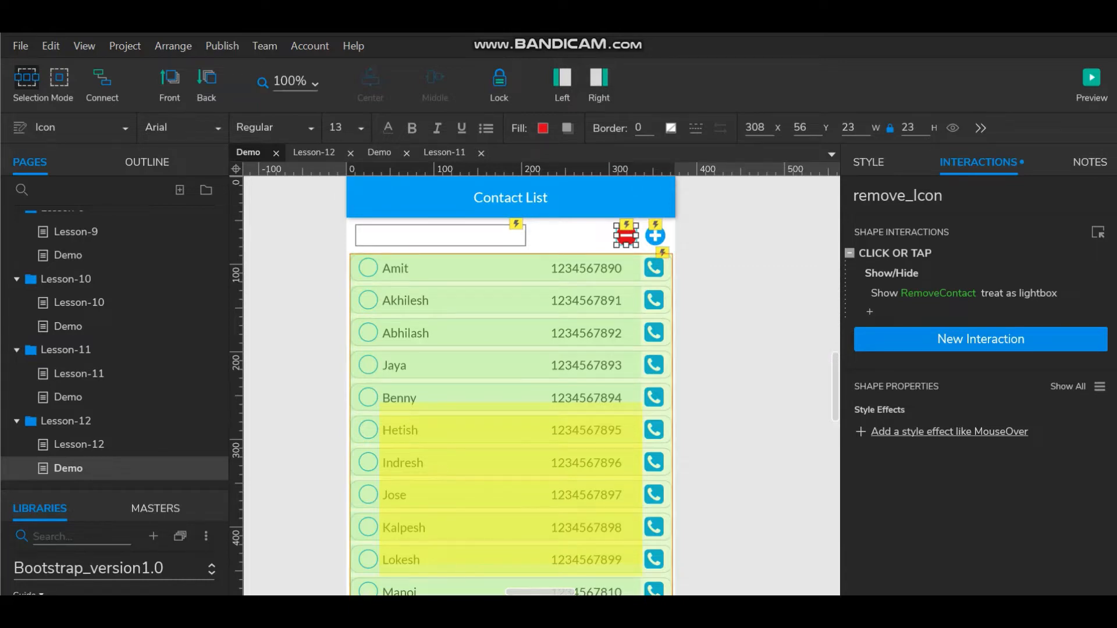
pyautogui.doubleClick(501, 317)
# Move the hot spot clear below the contact row to Y 47 and hide the row's Checkbox shape
pyautogui.moveTo(501, 268); pyautogui.dragTo(501, 309)
pyautogui.click(368, 269)
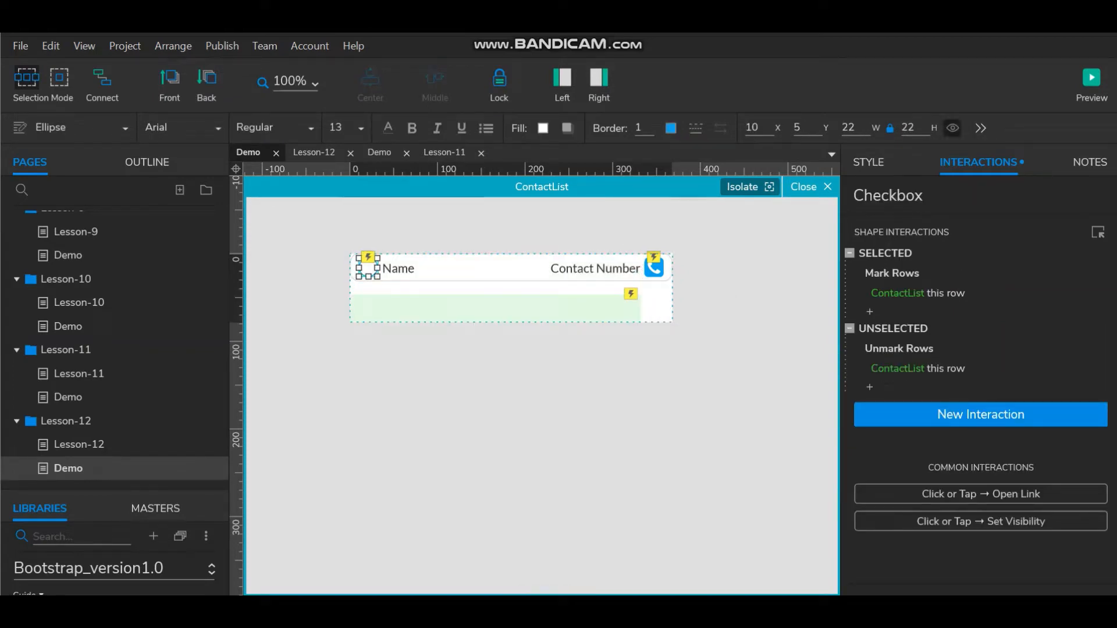
pyautogui.click(952, 128)
pyautogui.click(605, 402)
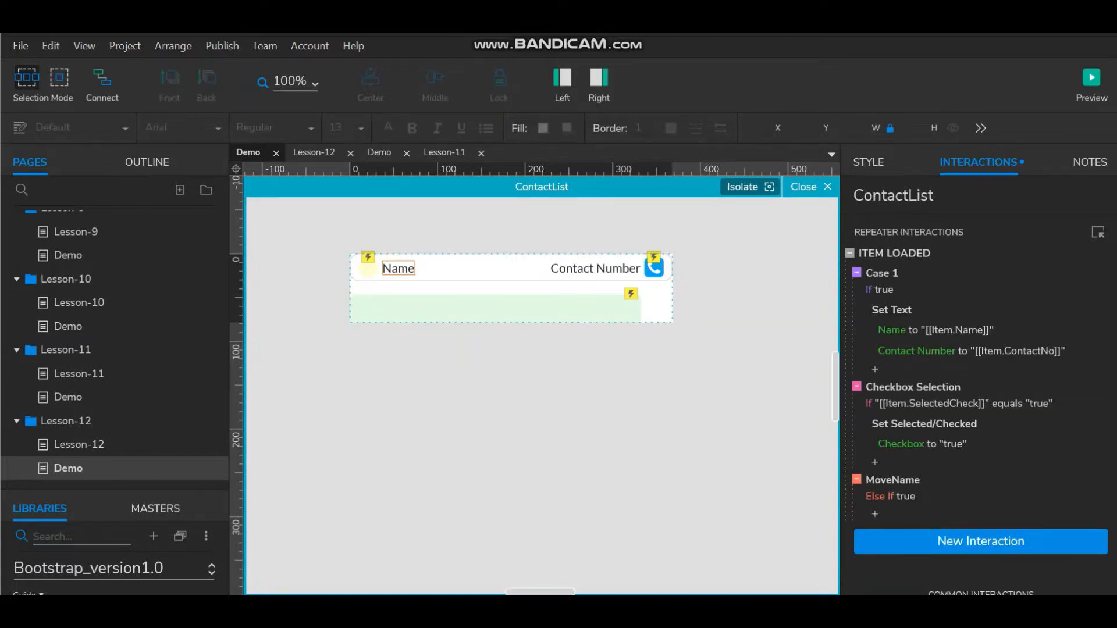
# Set the Name label's X position to 10
pyautogui.click(398, 269)
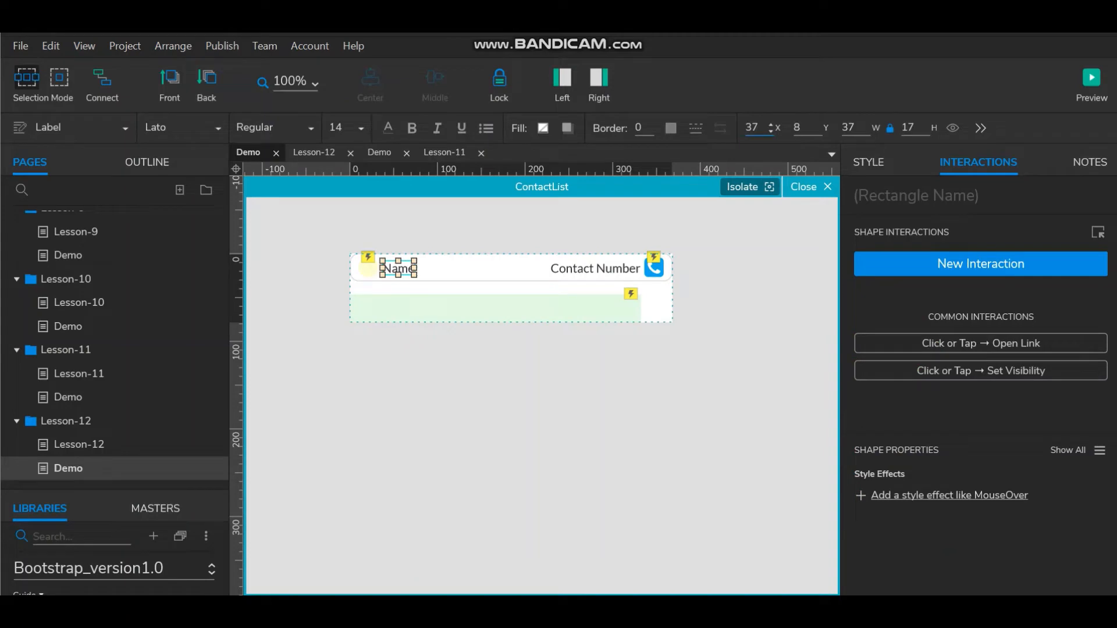
pyautogui.click(752, 127)
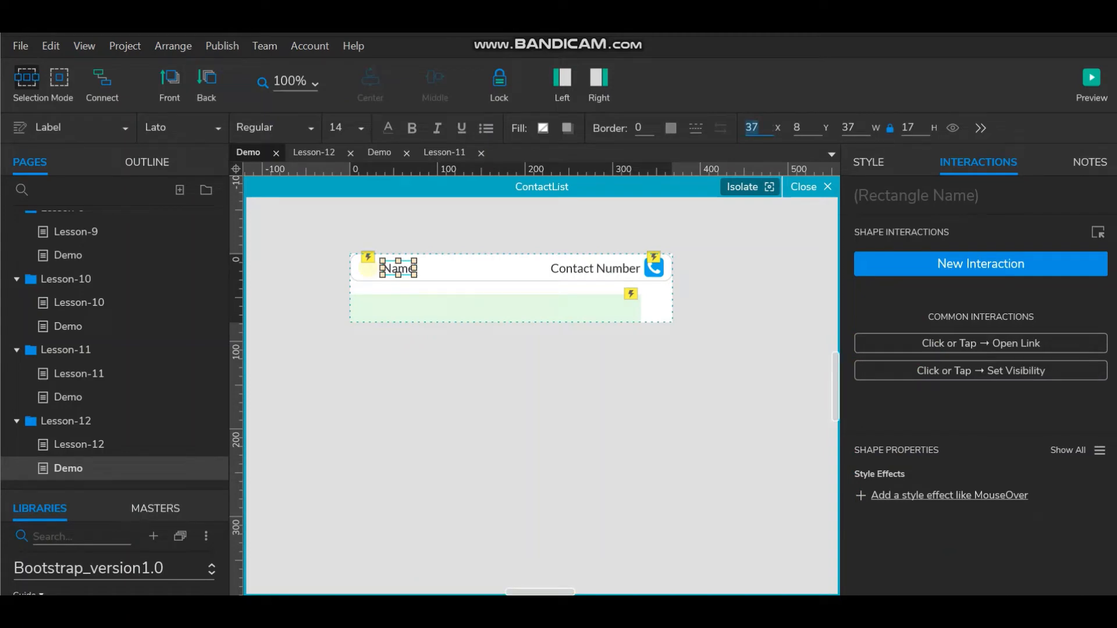
pyautogui.write('10')
pyautogui.press('Return')
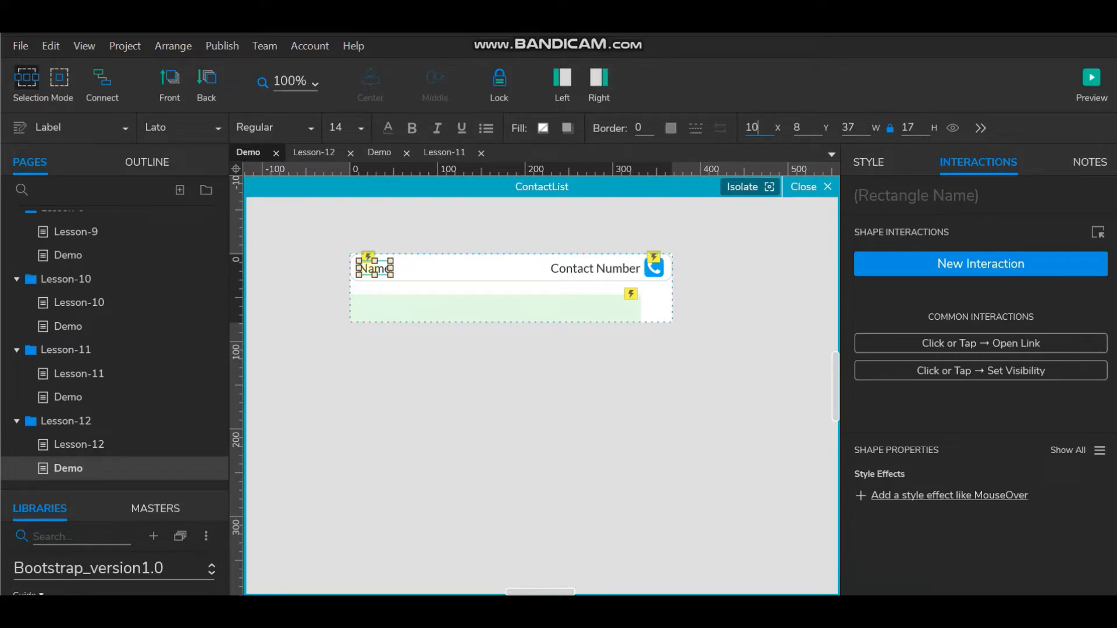
# Move the hot spot back over the contact row at Y 0 and nudge it left toward the row's edge
pyautogui.click(495, 360)
pyautogui.click(494, 309)
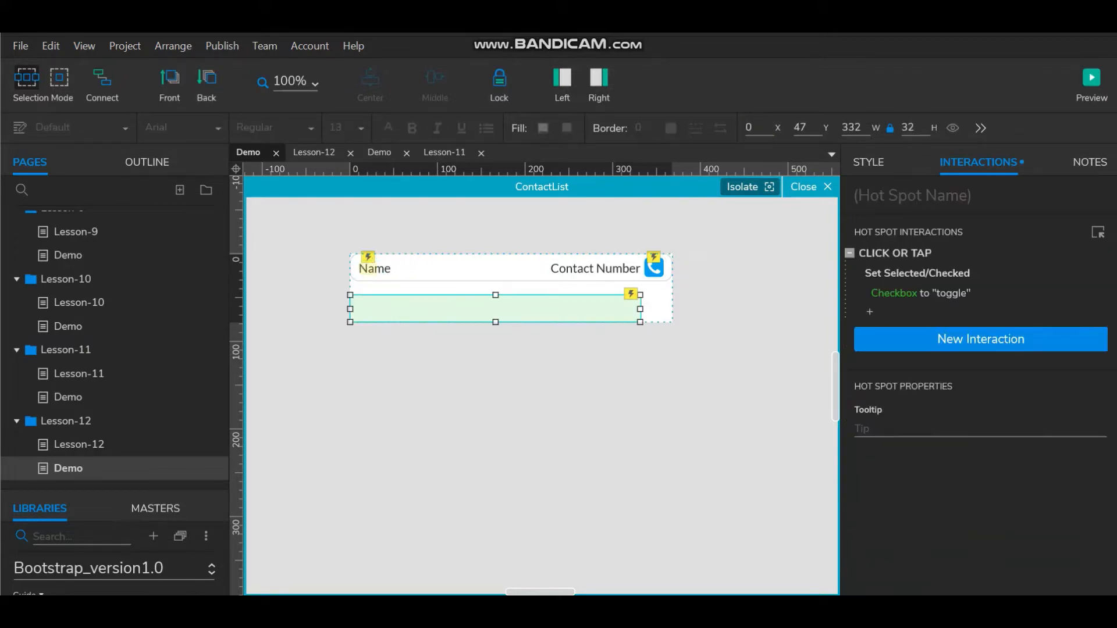
pyautogui.moveTo(494, 308); pyautogui.dragTo(498, 268)
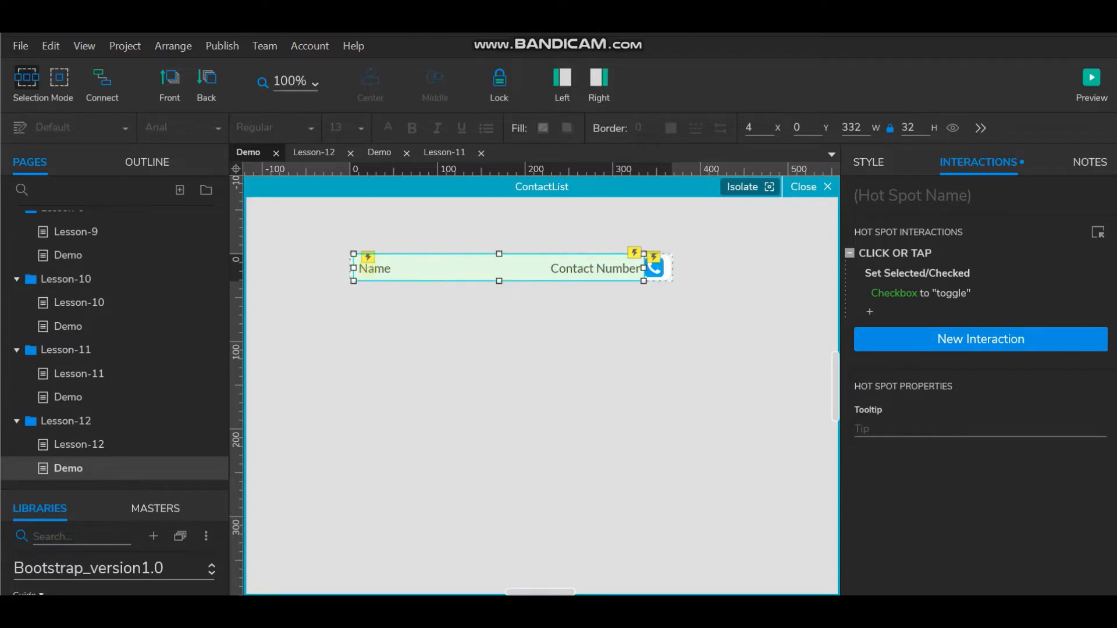
pyautogui.click(498, 338)
pyautogui.click(498, 268)
pyautogui.press('Left')
pyautogui.press('Left')
pyautogui.press('Left')
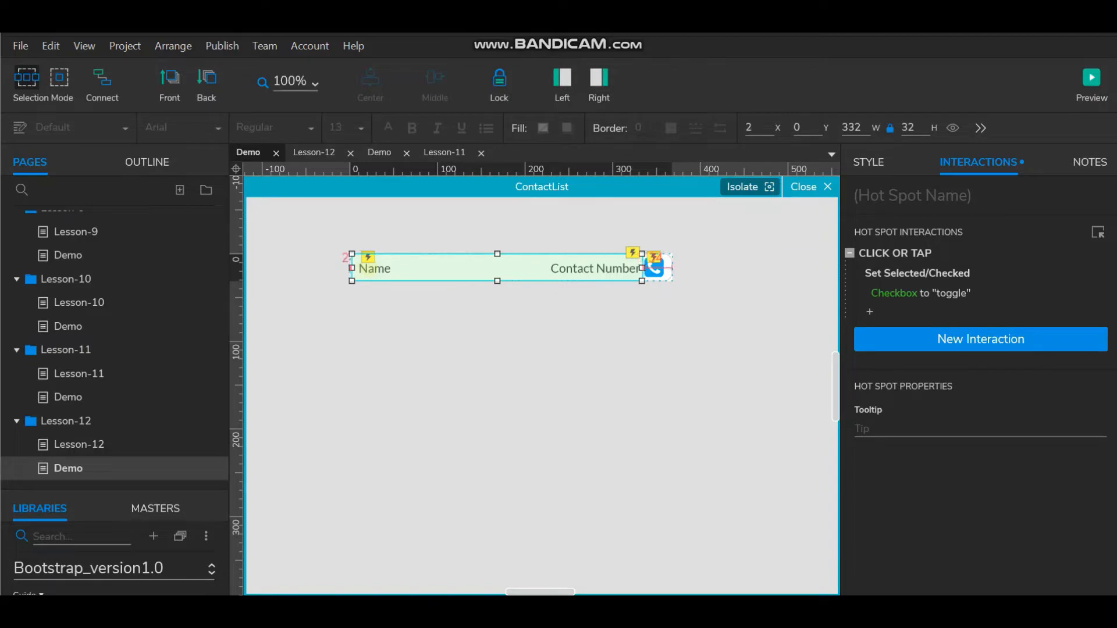
pyautogui.click(498, 349)
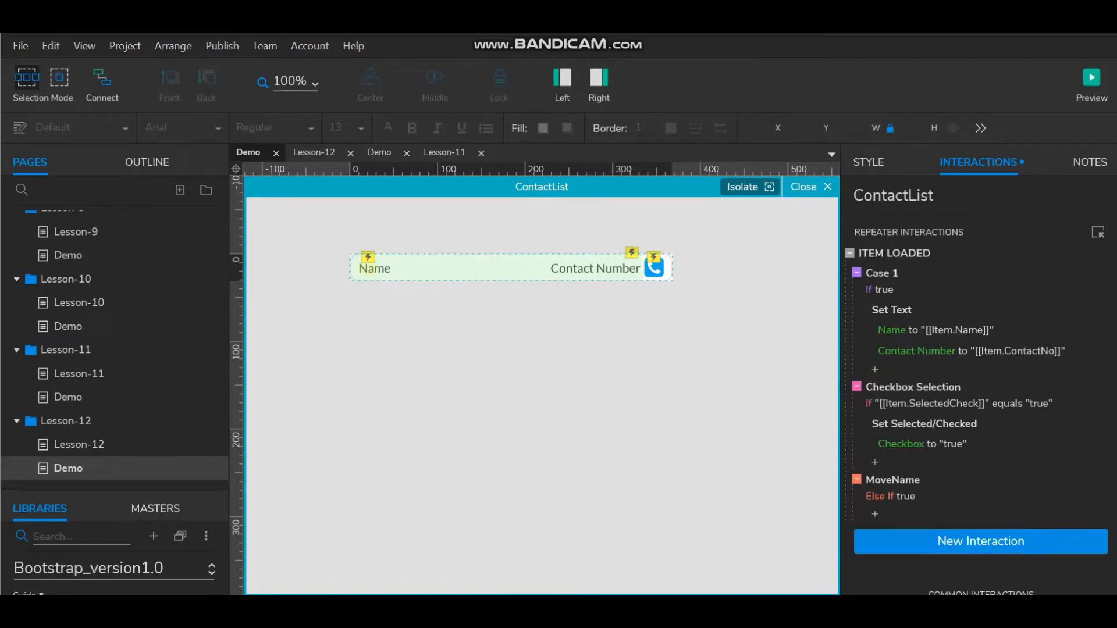
# Preview the Demo page, test the remove action with no contact selected, and return to Axure RP
pyautogui.click(1091, 83)
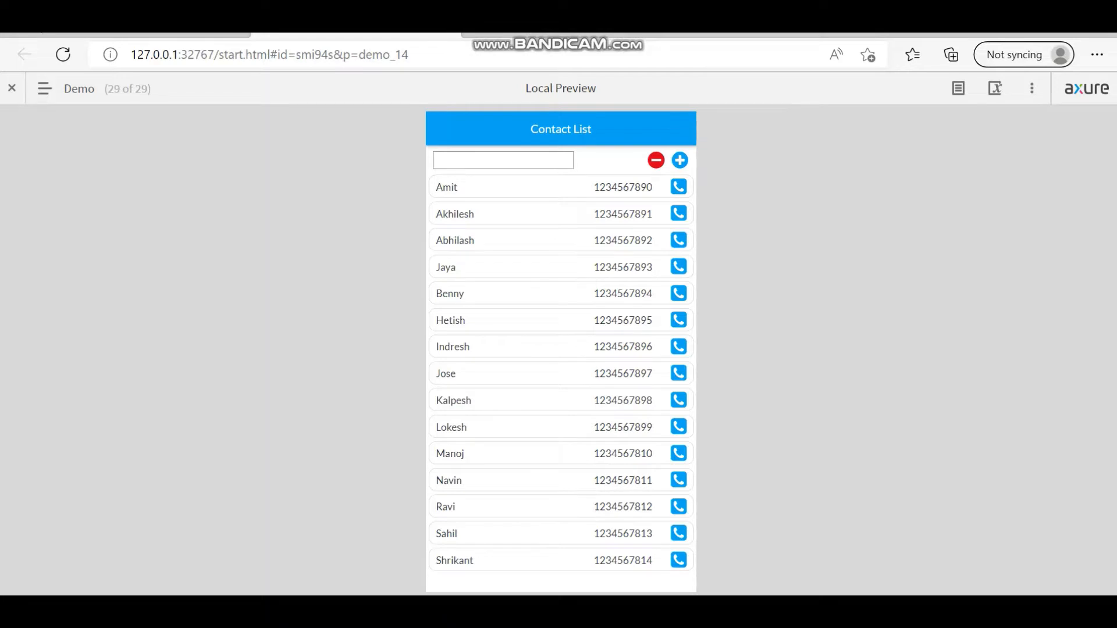
pyautogui.click(656, 161)
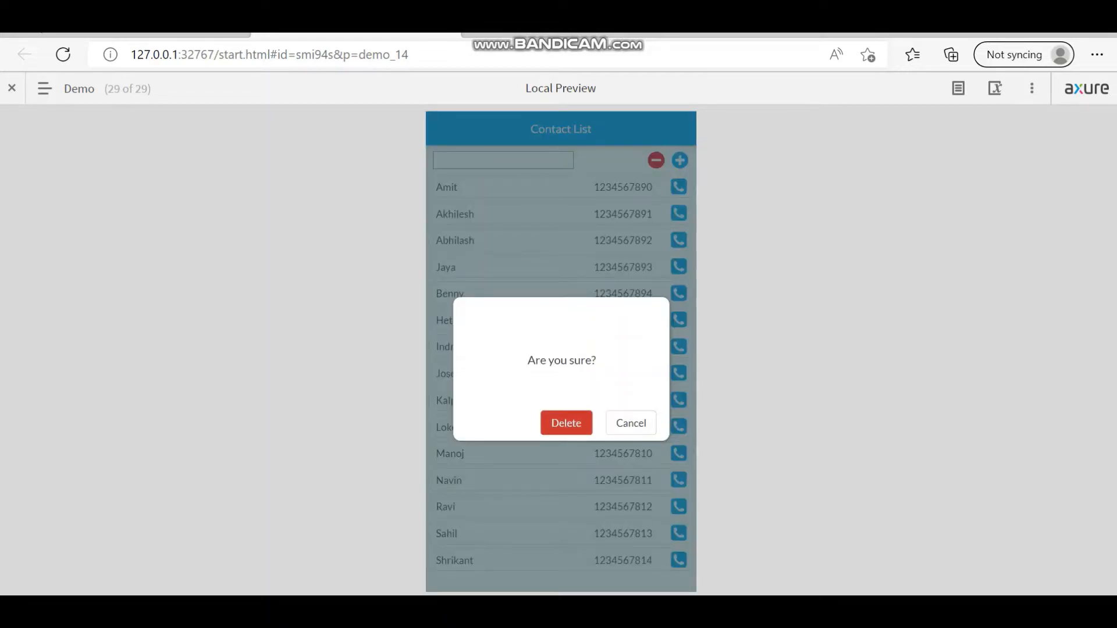
pyautogui.click(566, 423)
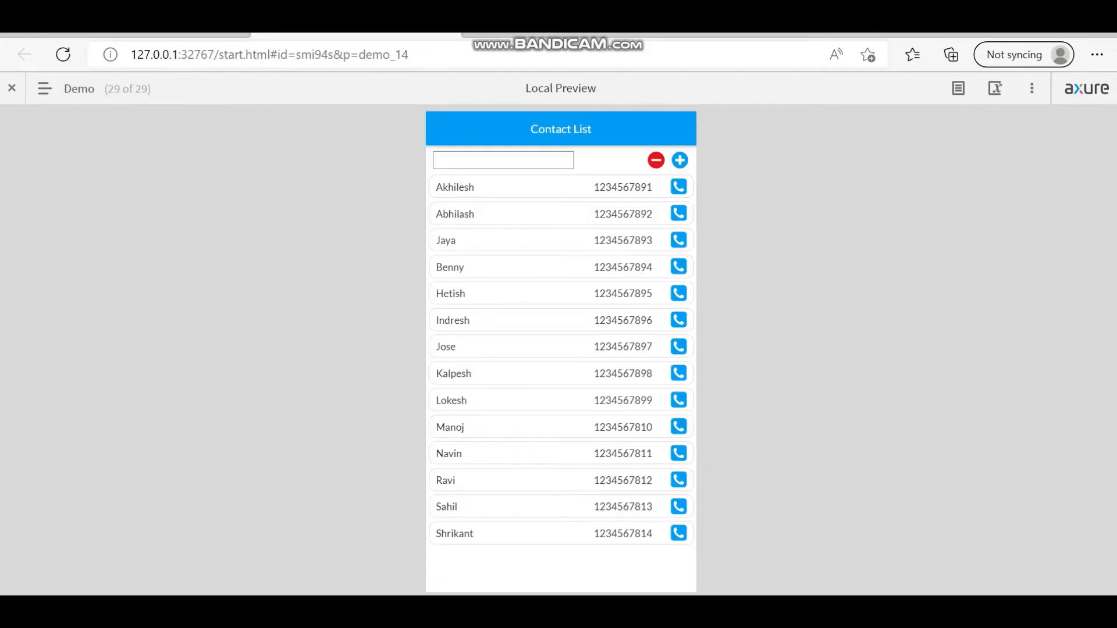
pyautogui.hotkey('alt', 'Tab')
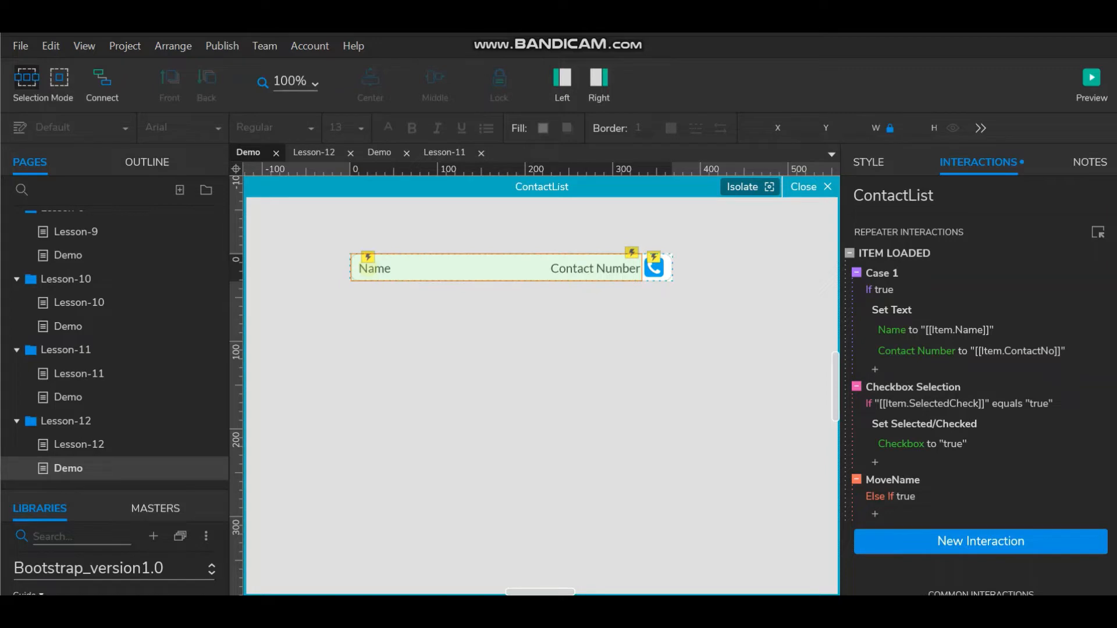
# Leave the contact row's editing view and delete the Show RemoveContact action from the remove icon's Click or Tap event
pyautogui.click(811, 188)
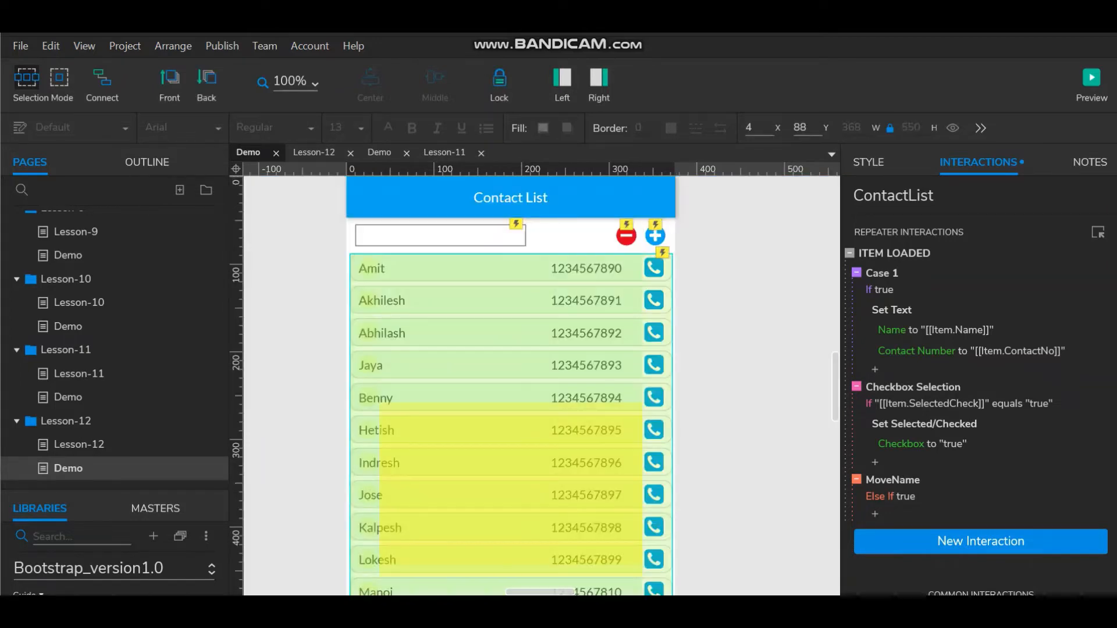
pyautogui.click(626, 235)
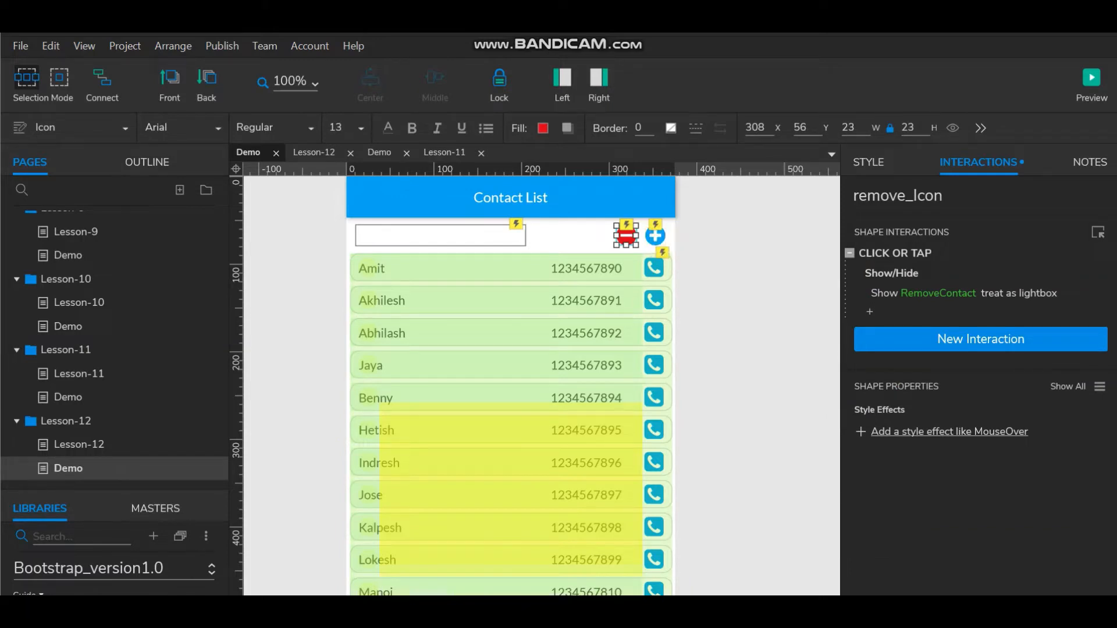
pyautogui.rightClick(892, 271)
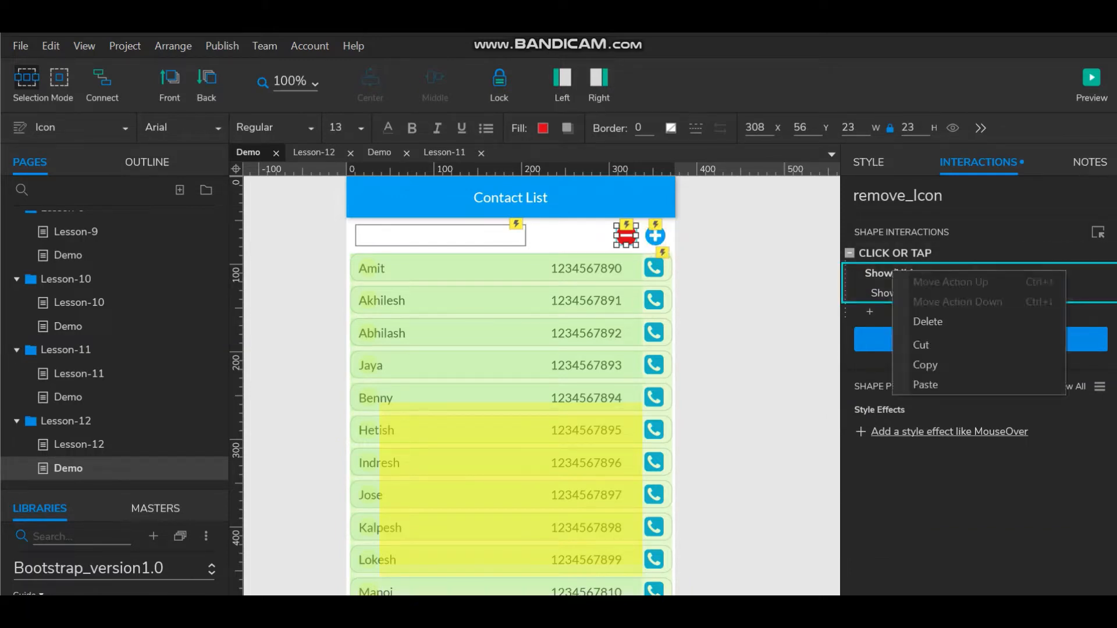
pyautogui.click(928, 321)
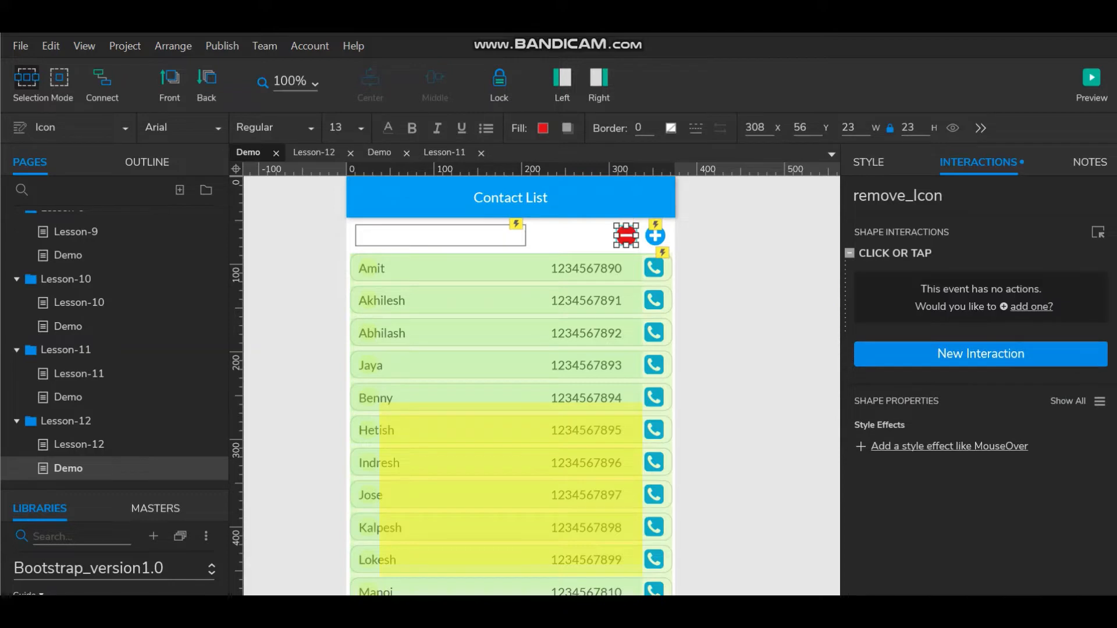
# Add a Show action targeting Checkbox to the remove icon's Click or Tap event, preview the page, and return to Axure RP
pyautogui.doubleClick(930, 254)
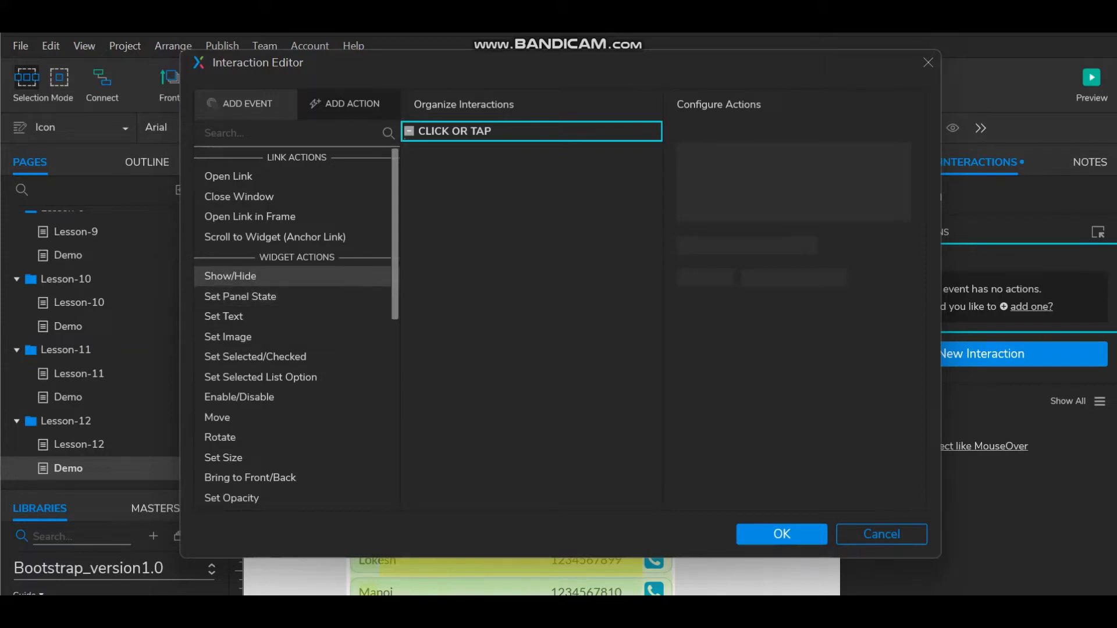
pyautogui.click(230, 276)
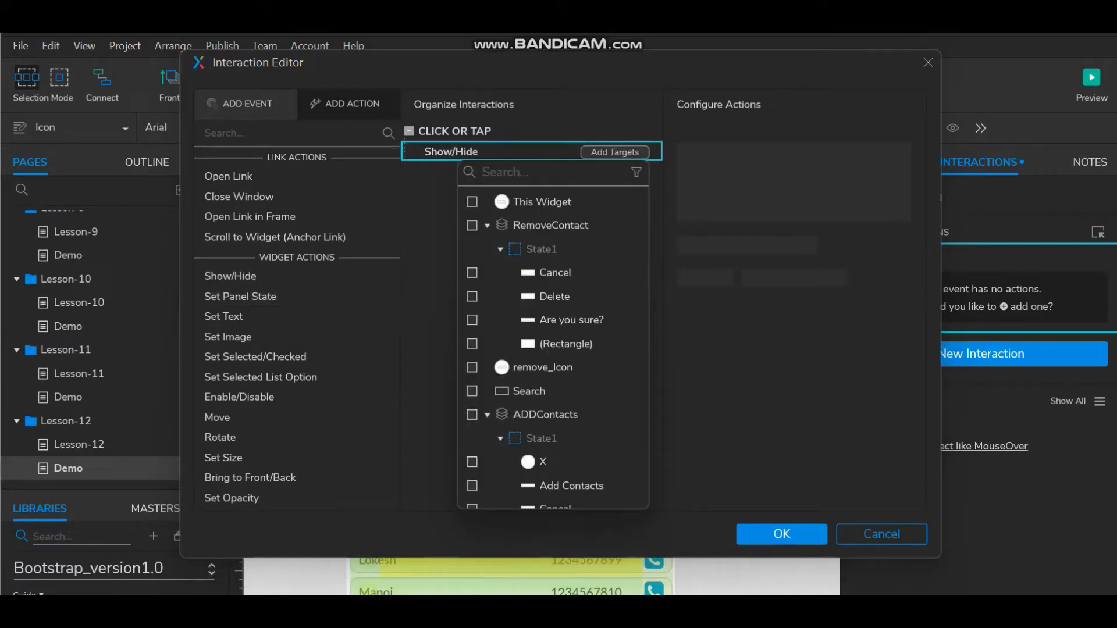
pyautogui.write('ch')
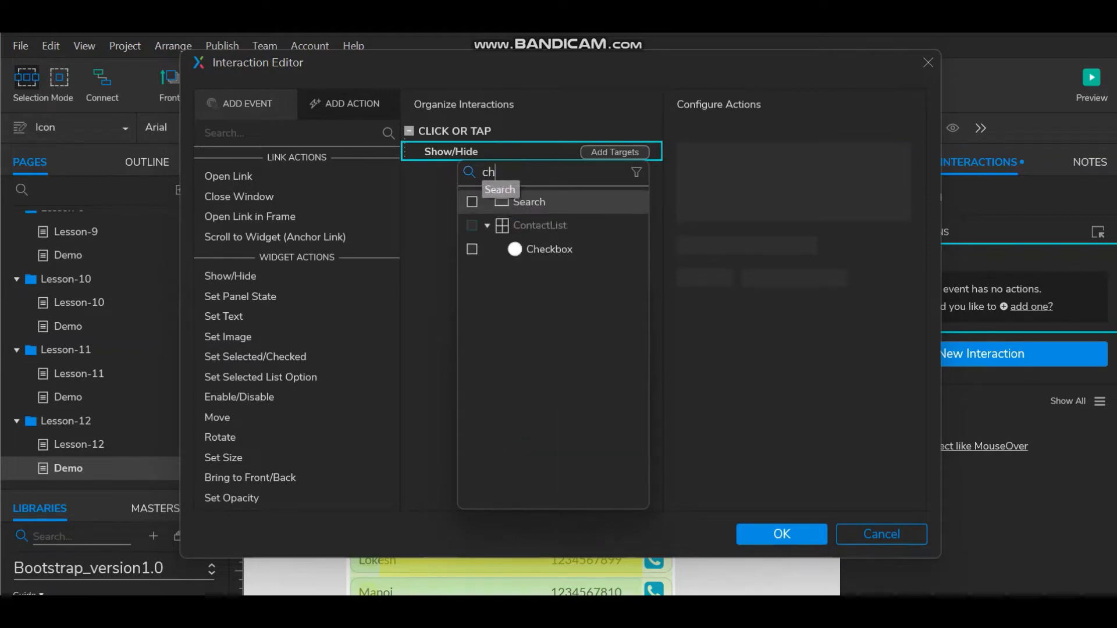
pyautogui.click(549, 249)
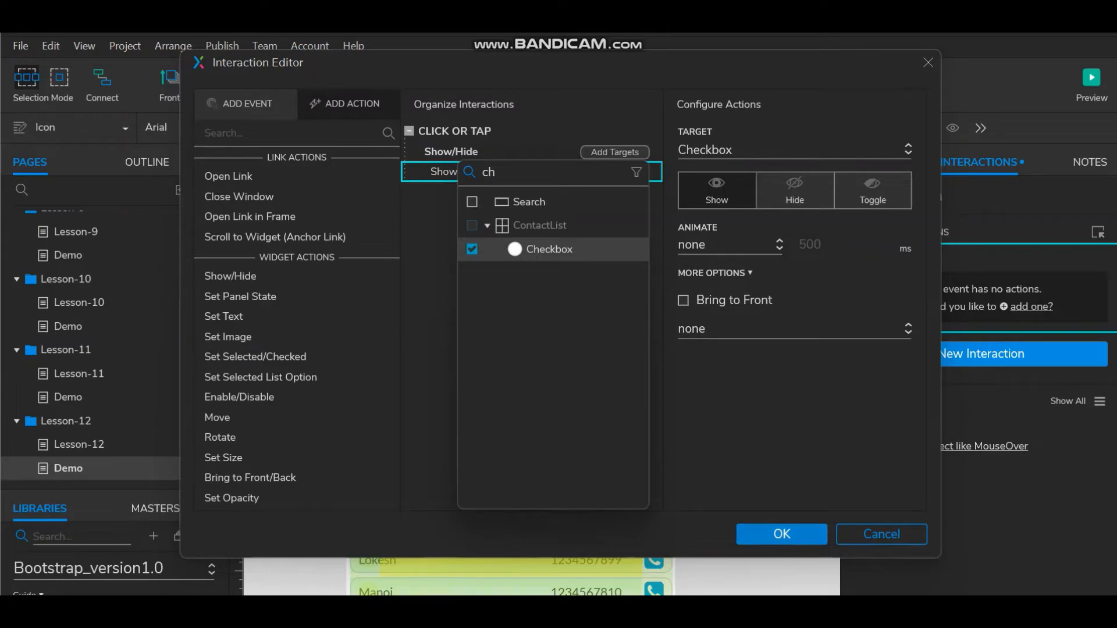
pyautogui.click(781, 534)
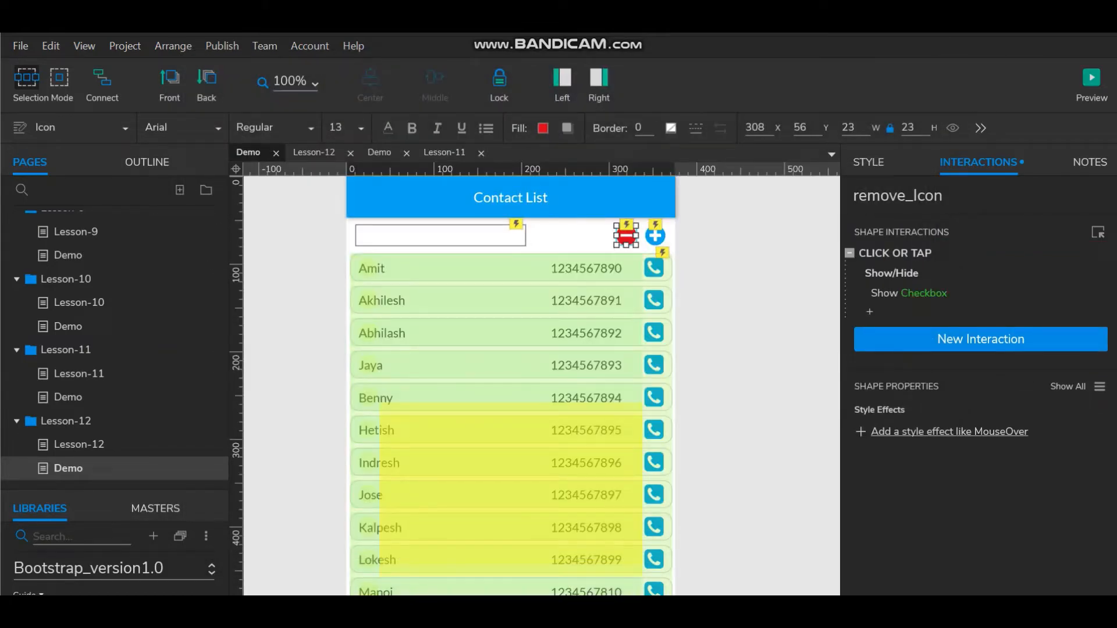
pyautogui.click(1091, 82)
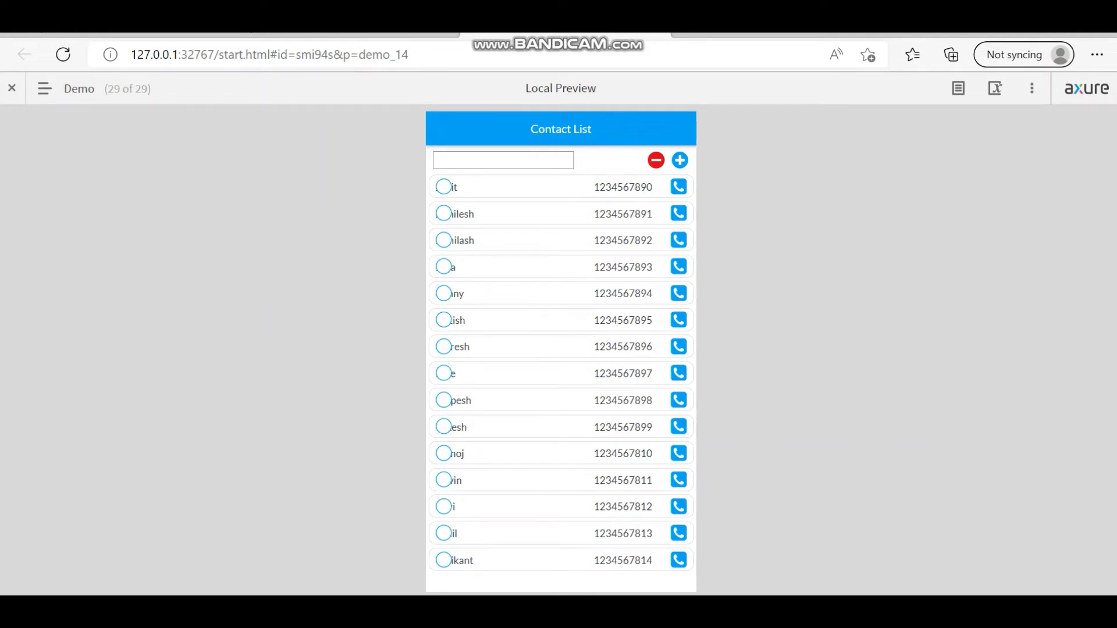
pyautogui.hotkey('alt', 'Tab')
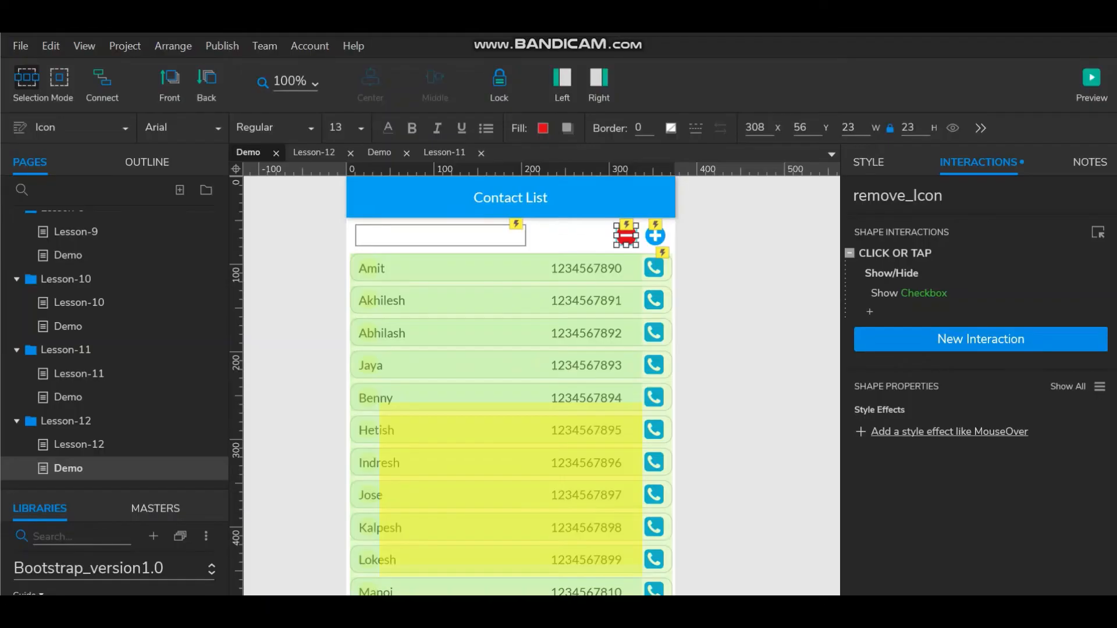
# Open the ContactList repeater's row for editing and move the hot spot below the row to Y 48
pyautogui.doubleClick(512, 267)
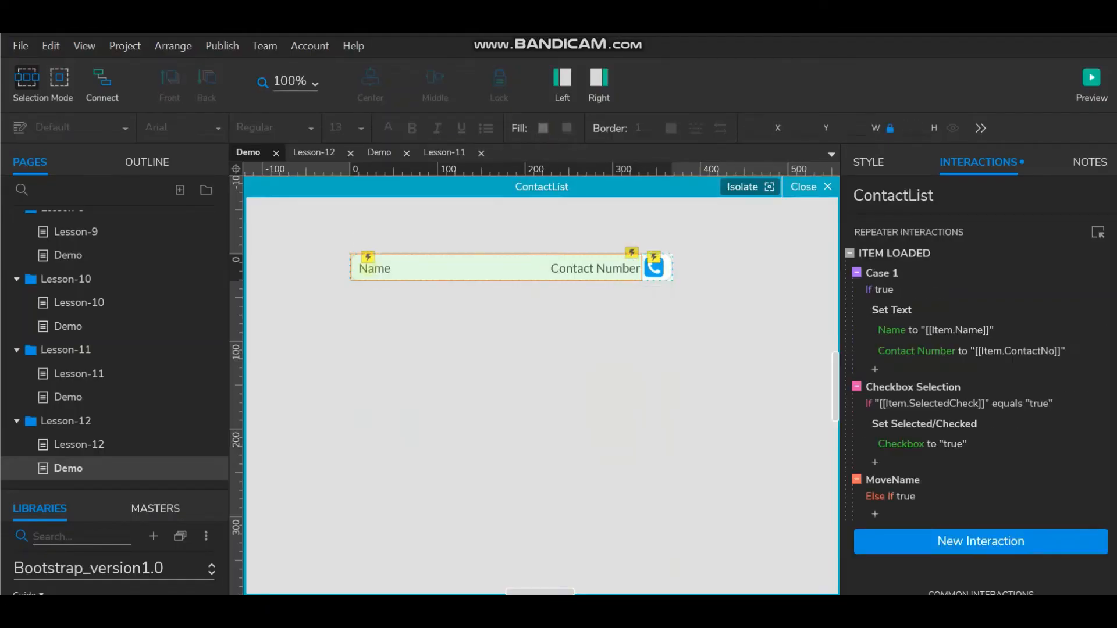
pyautogui.click(494, 268)
pyautogui.moveTo(495, 268); pyautogui.dragTo(495, 309)
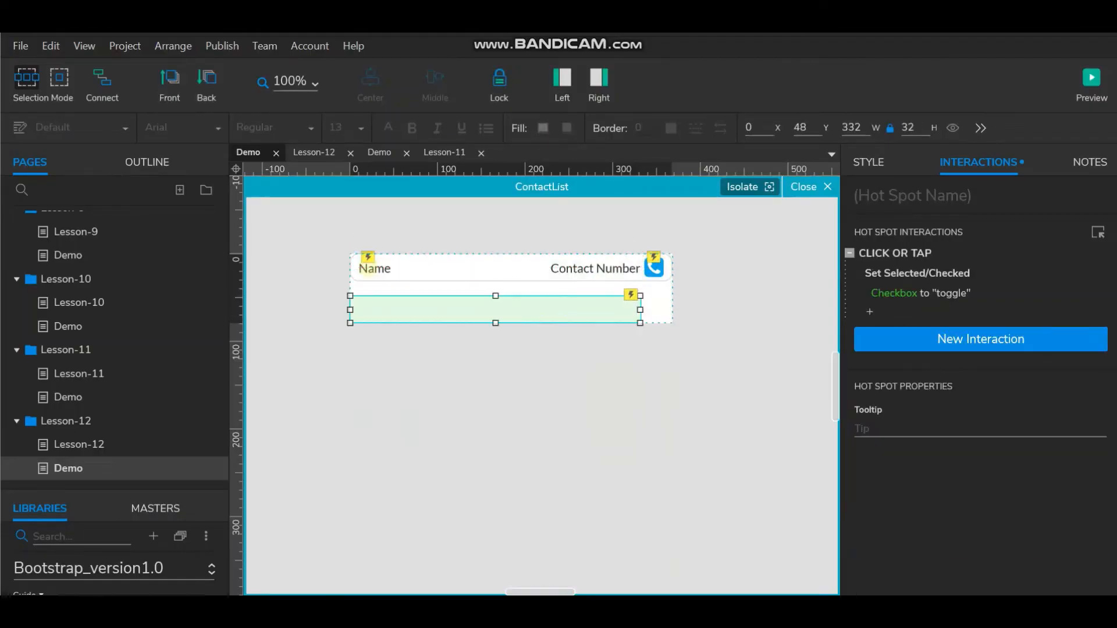
# Try shifting the Name label to X position 40 to clear the checkbox, and restore it to X 10
pyautogui.click(375, 268)
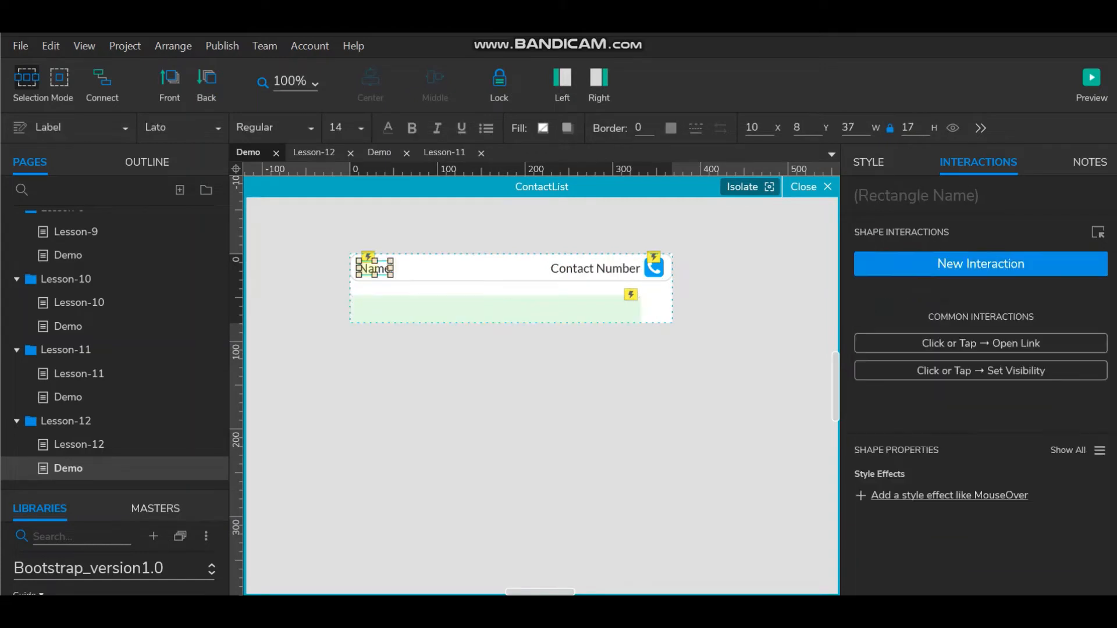
pyautogui.hotkey('shift', 'Right')
pyautogui.hotkey('shift', 'Right')
pyautogui.hotkey('shift', 'Right')
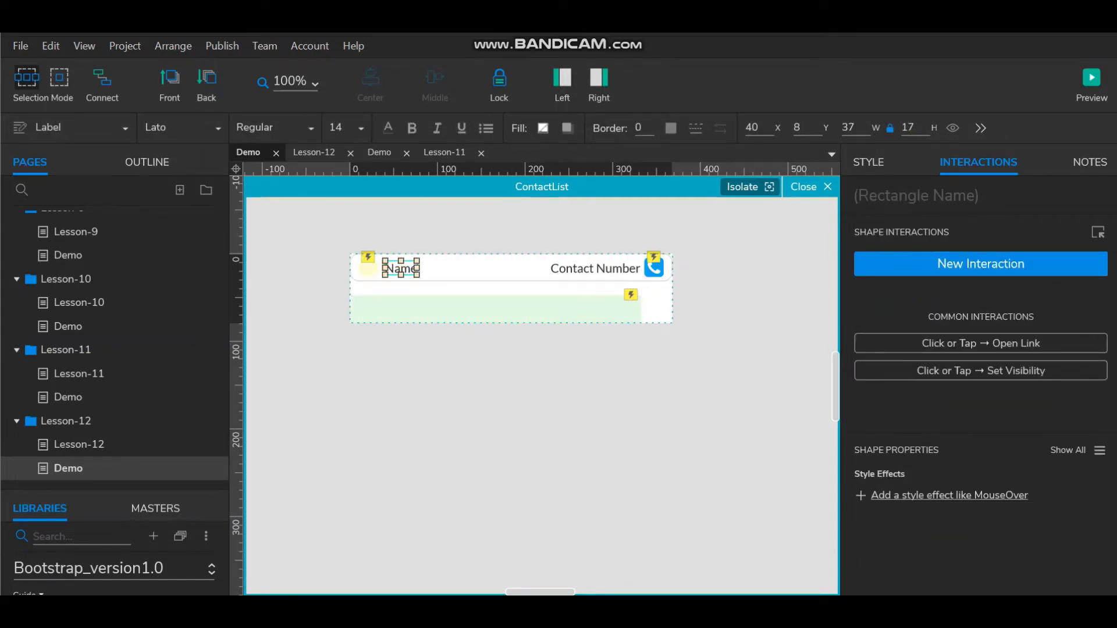
pyautogui.scroll(1, 772, 127)
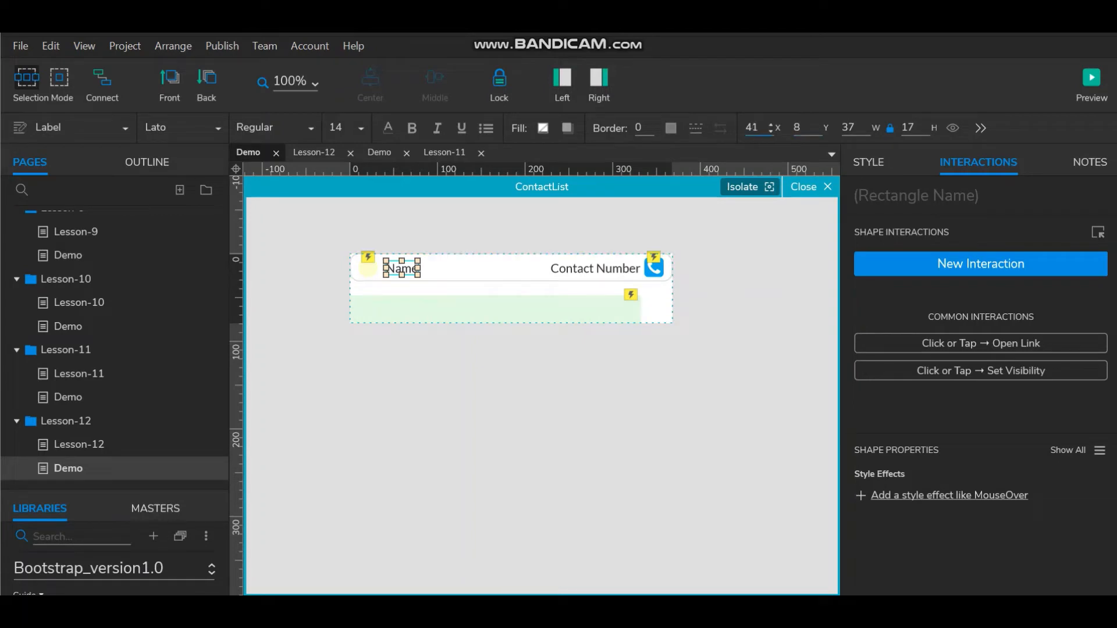
pyautogui.scroll(-1, 773, 128)
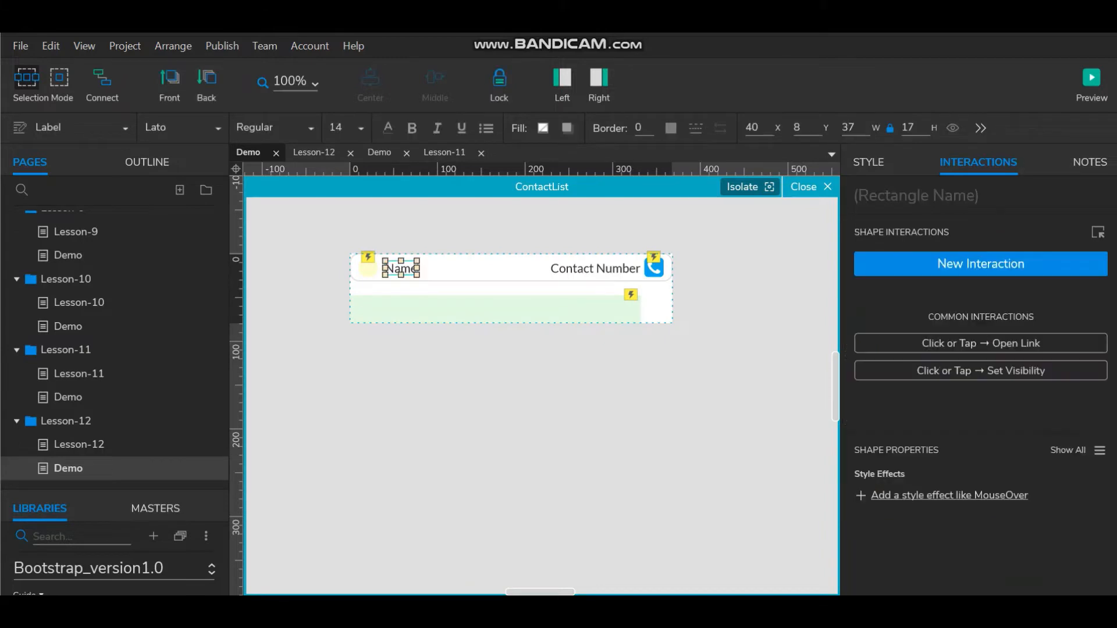
pyautogui.click(752, 128)
pyautogui.write('10')
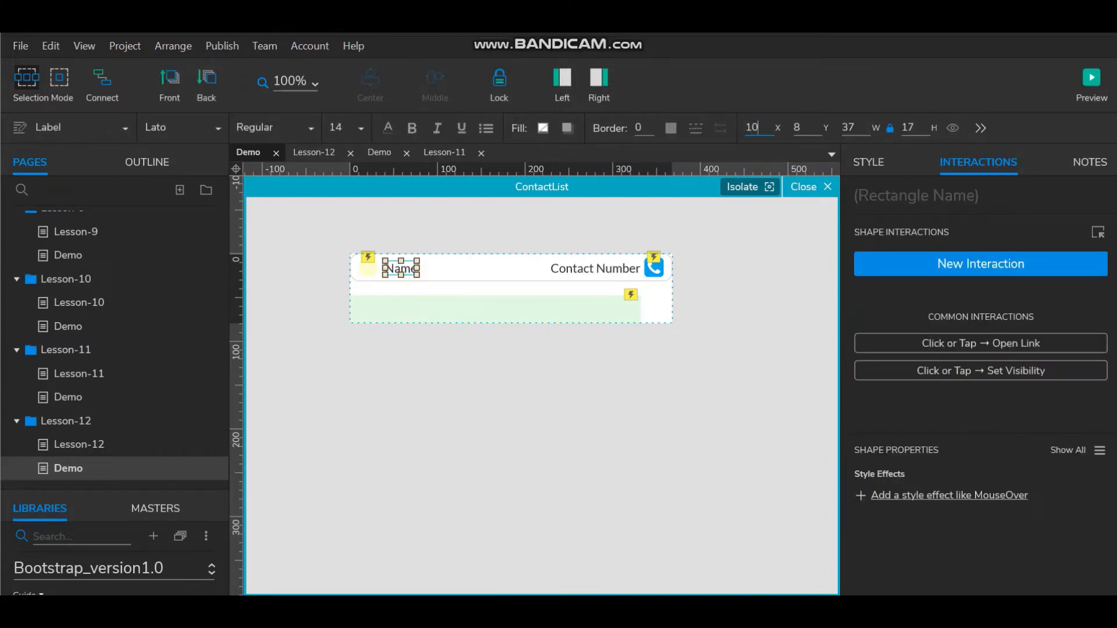
pyautogui.press('Return')
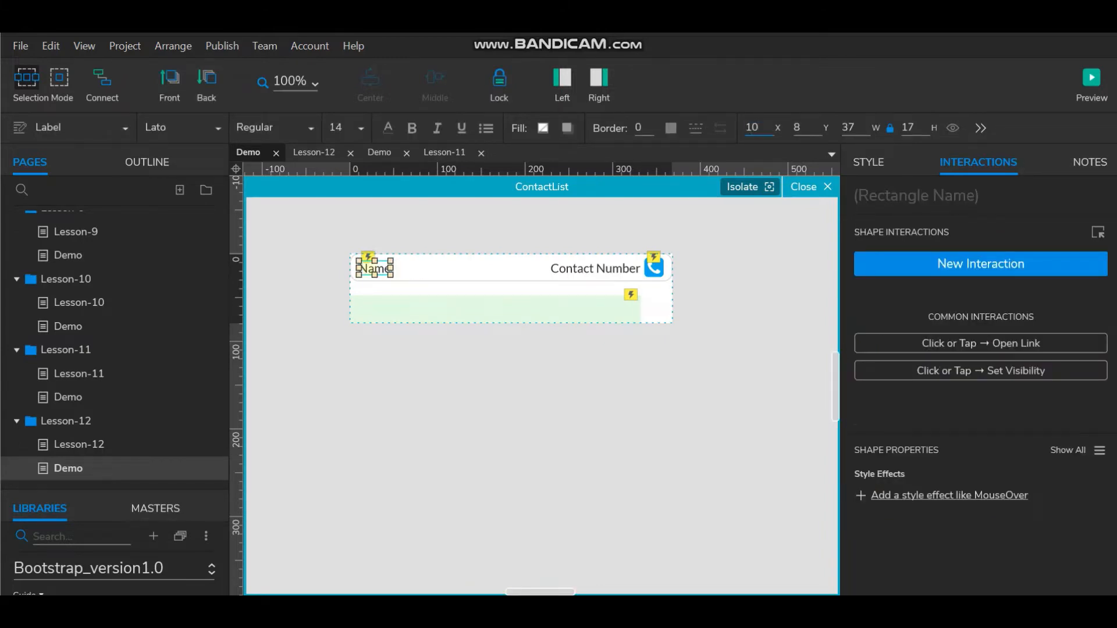
pyautogui.click(494, 309)
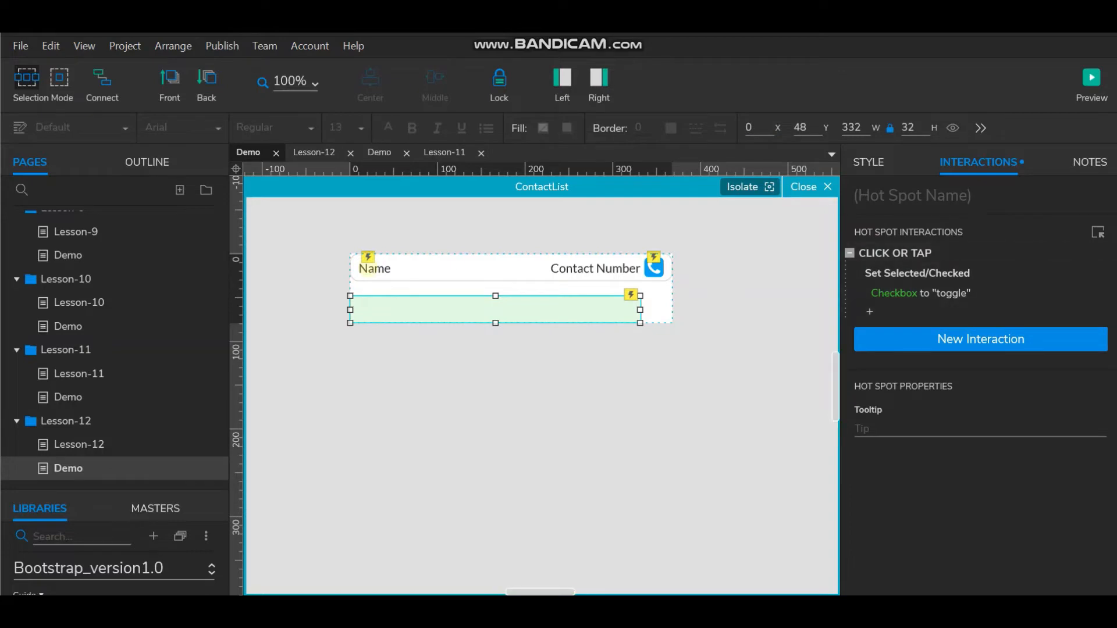
pyautogui.press('Escape')
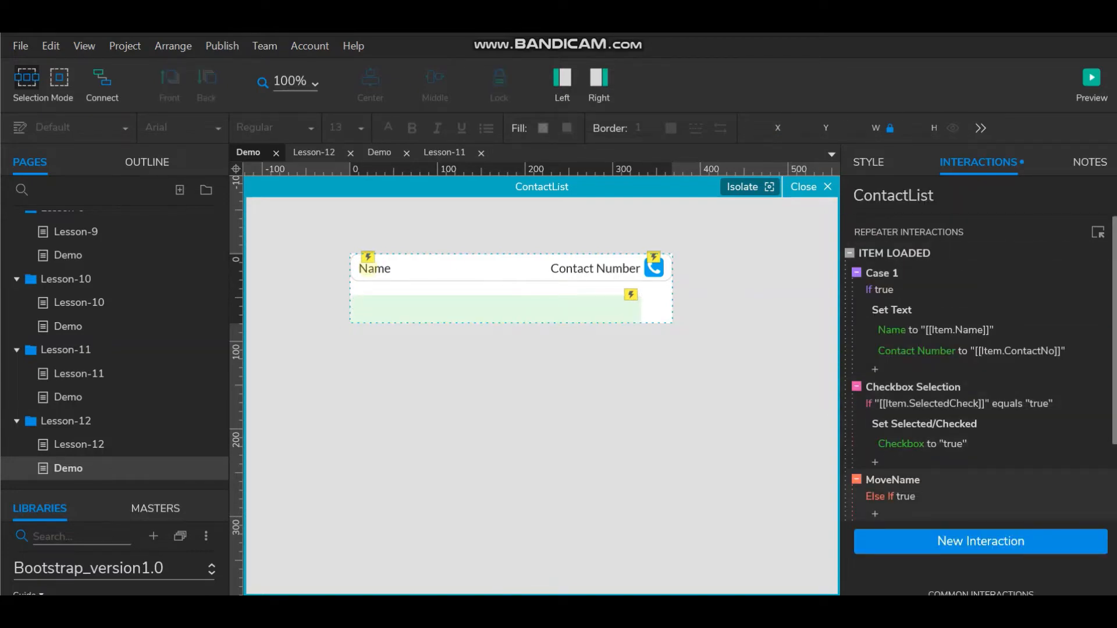
pyautogui.doubleClick(893, 479)
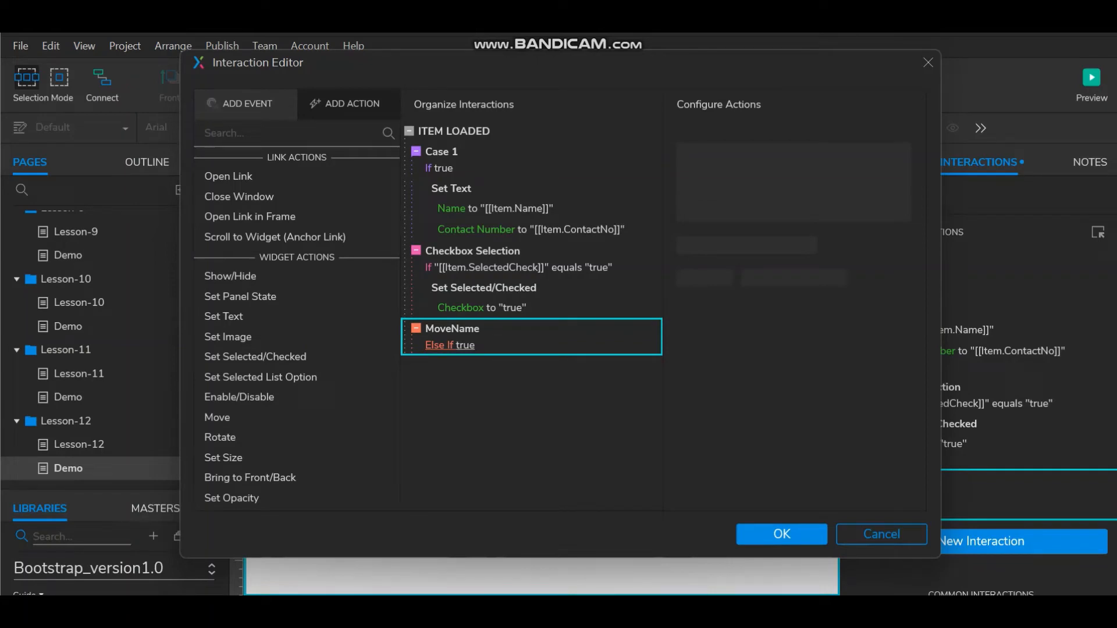
pyautogui.click(450, 345)
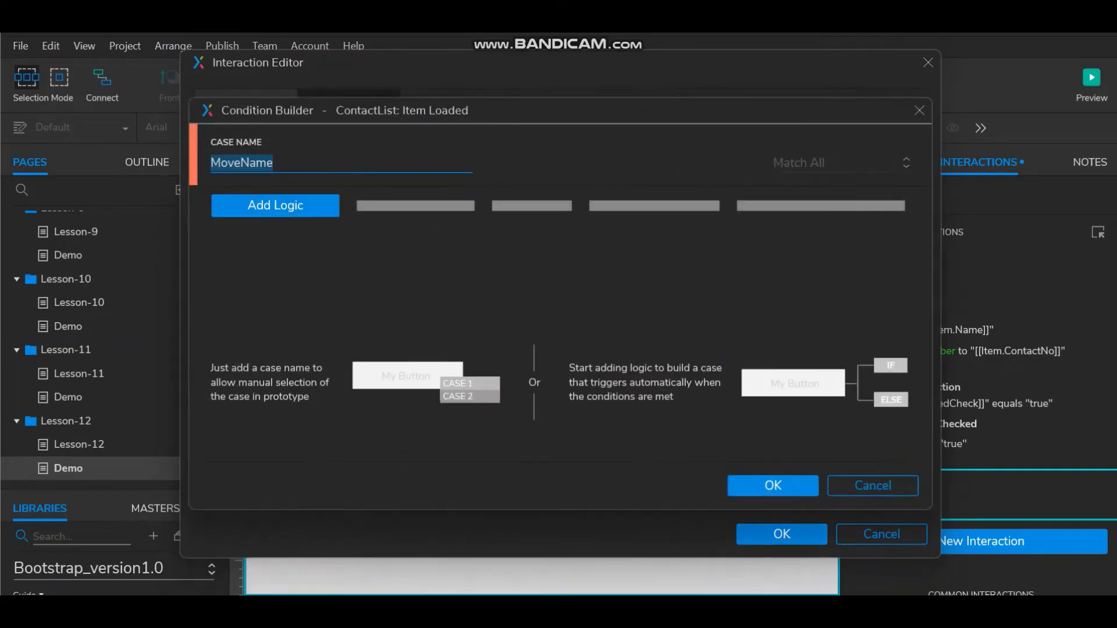
pyautogui.click(275, 206)
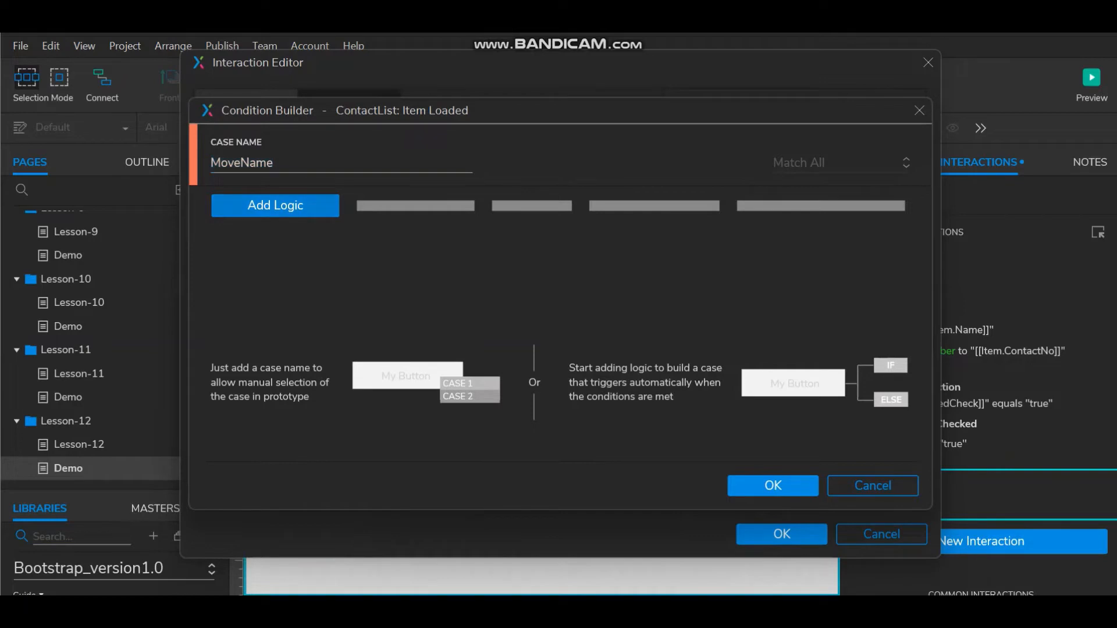
pyautogui.click(275, 204)
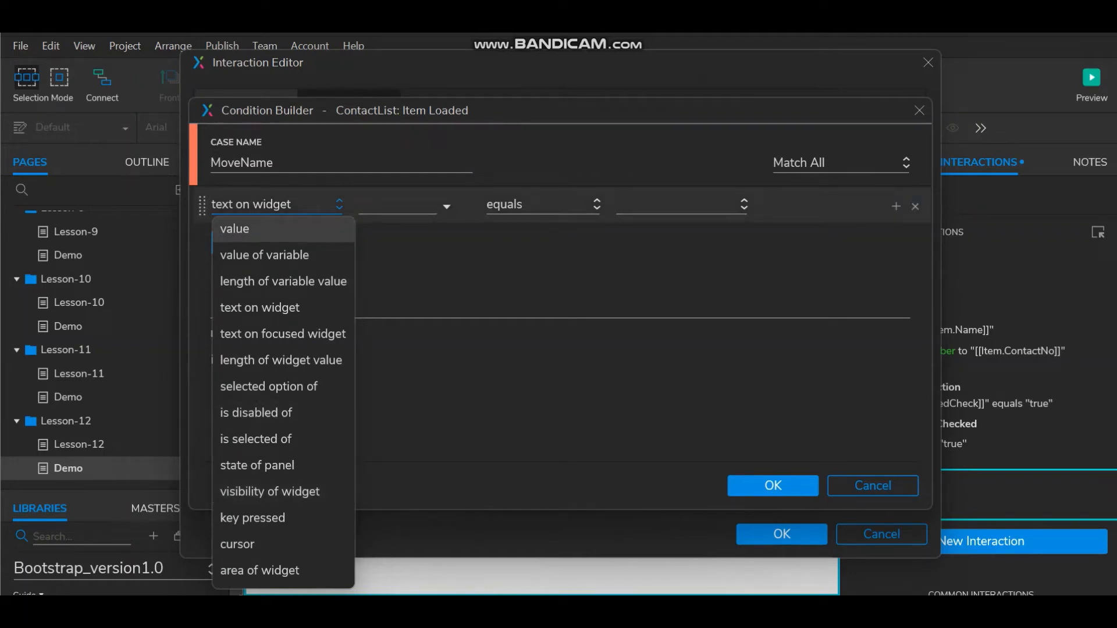
pyautogui.click(773, 485)
pyautogui.click(772, 485)
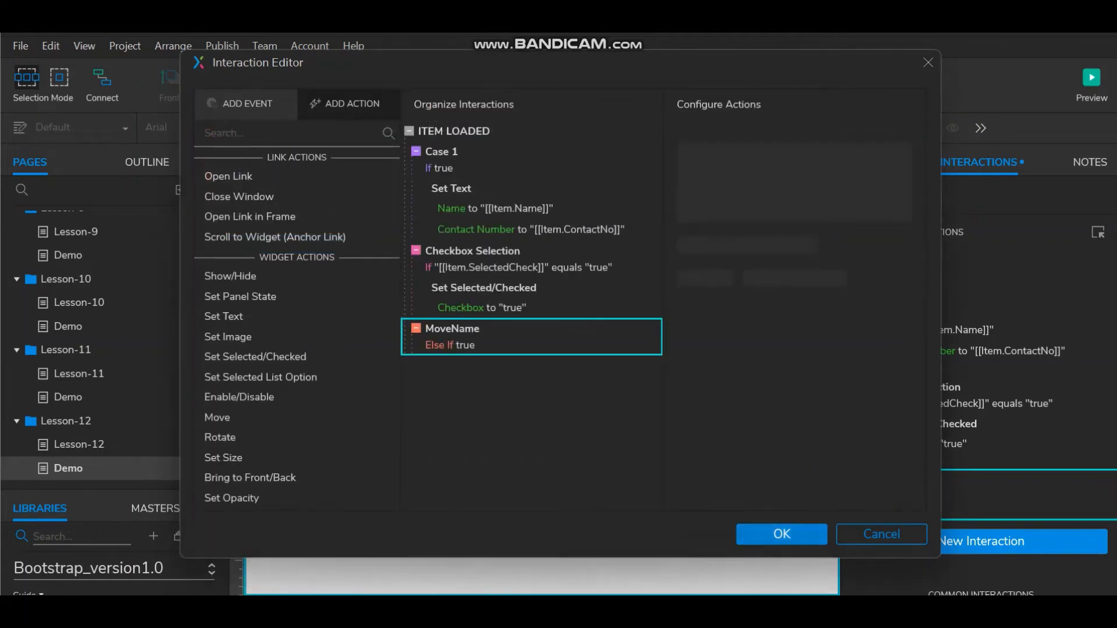
pyautogui.click(781, 534)
# Add a column named visiblecheckbox to the ContactList repeater's data table, after SelectedCheck
pyautogui.click(869, 162)
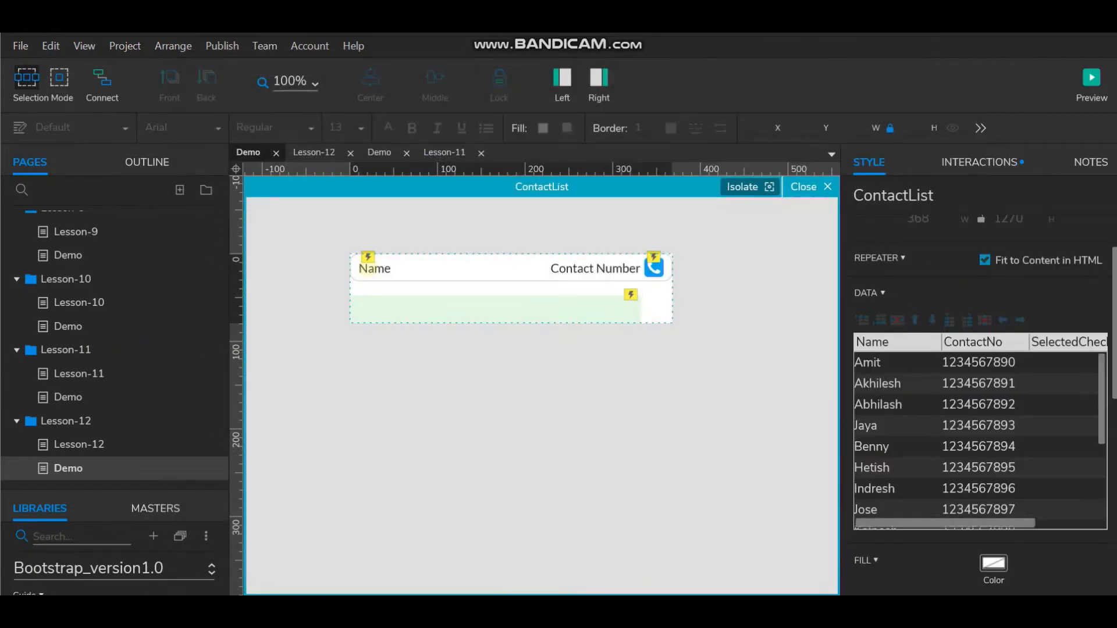
pyautogui.hscroll(3, 980, 431)
pyautogui.hscroll(1, 980, 431)
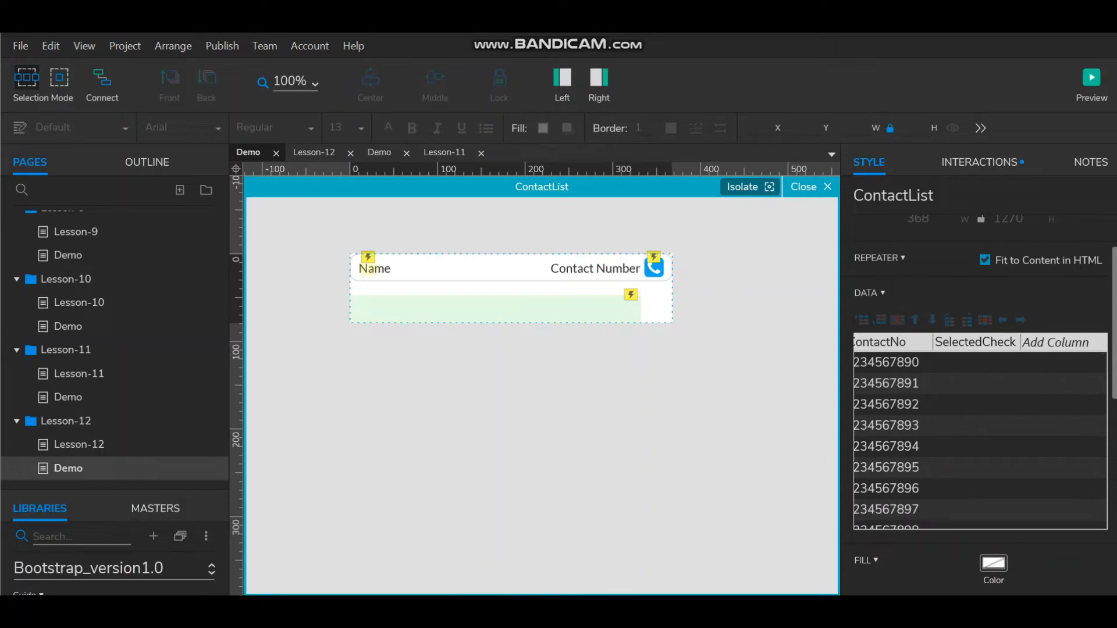
pyautogui.click(1055, 342)
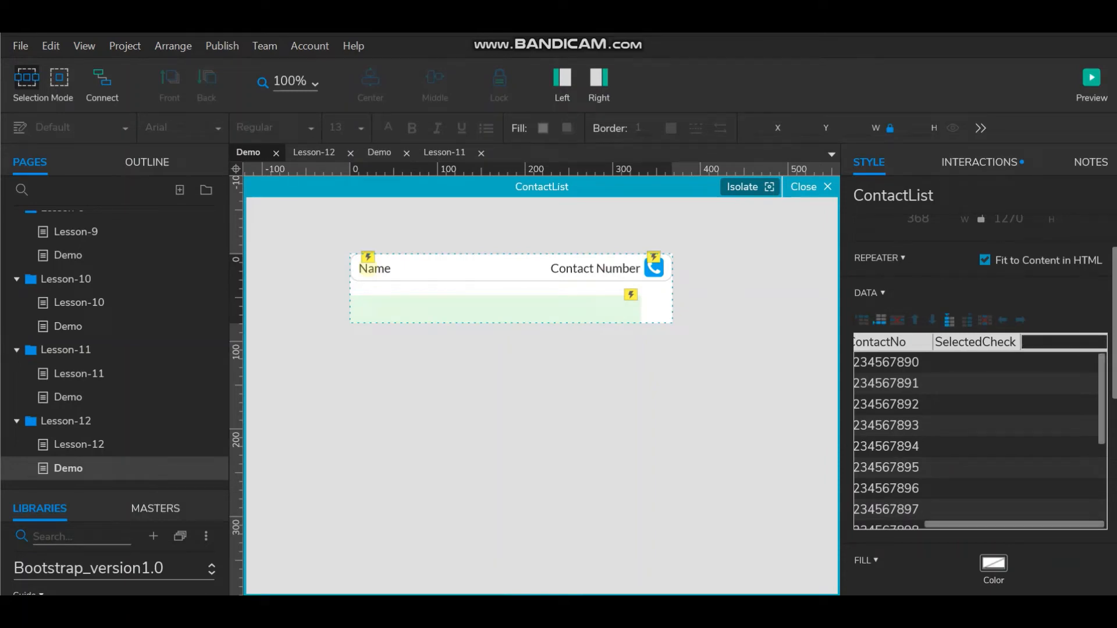
pyautogui.write('visiblecheckbox')
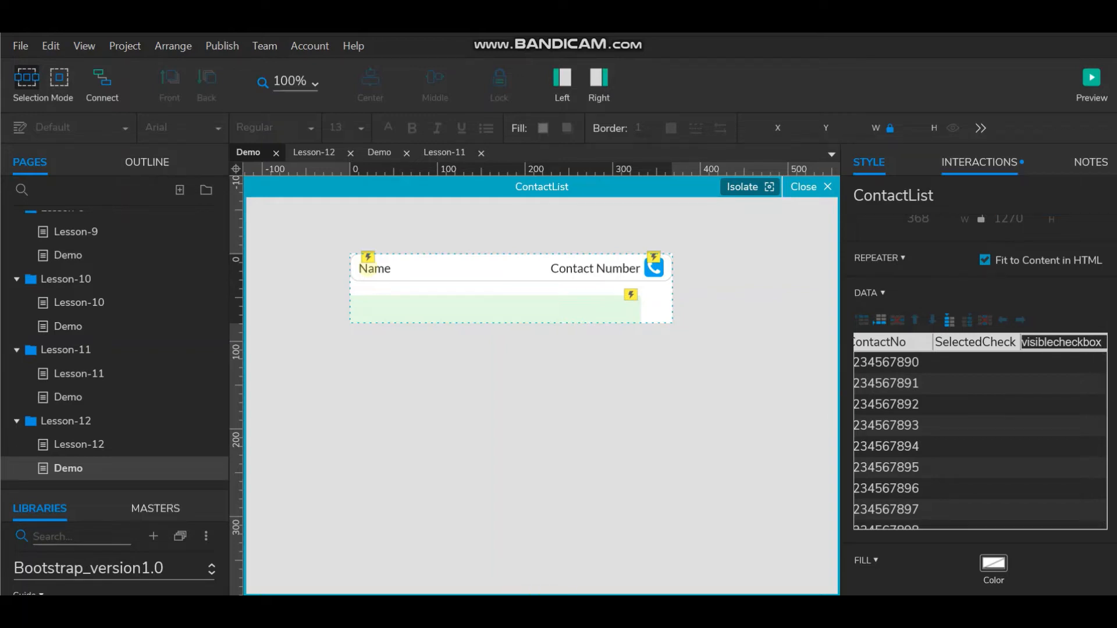
# Add condition logic to the MoveName case of the ContactList repeater's Item Loaded event, with [[Item.visiblecheckbox]] as the first value
pyautogui.click(979, 162)
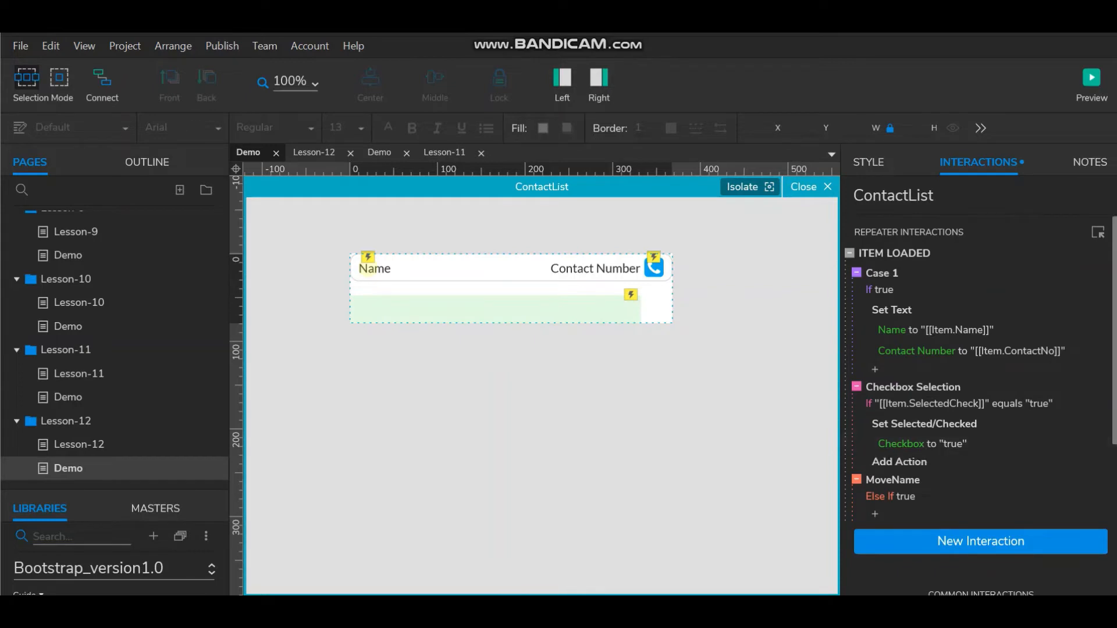
pyautogui.doubleClick(893, 480)
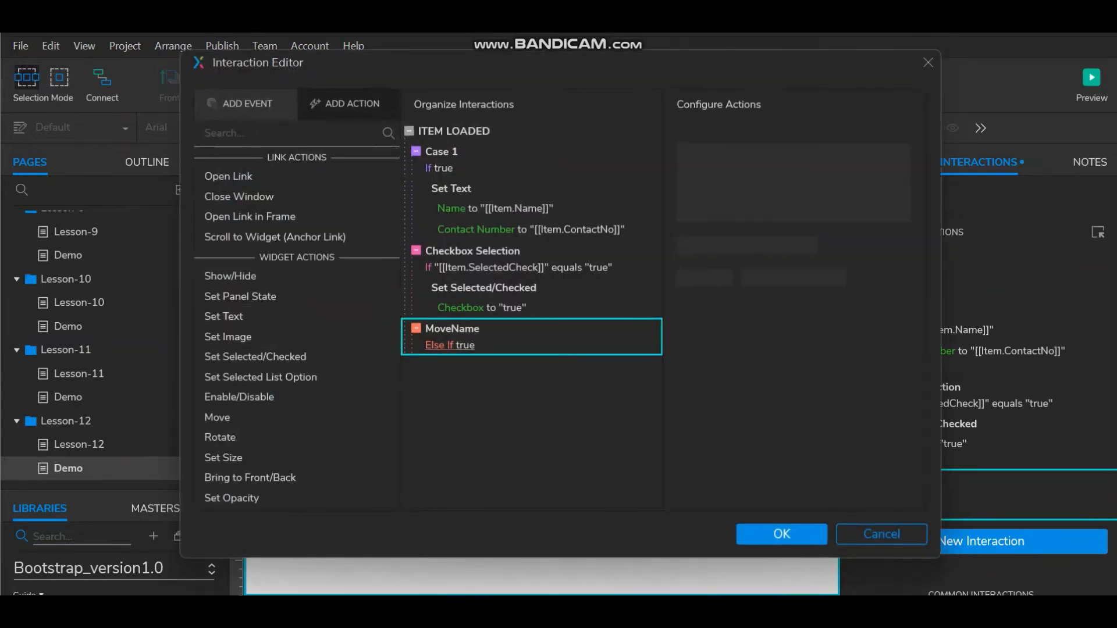
pyautogui.click(449, 345)
pyautogui.click(276, 205)
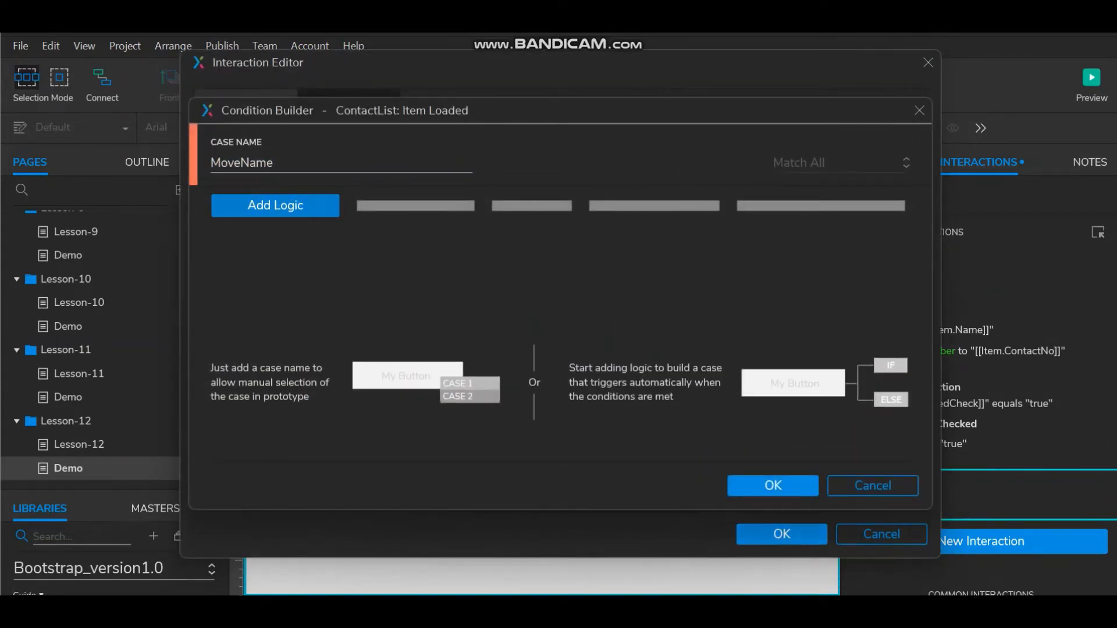
pyautogui.click(276, 204)
pyautogui.click(234, 229)
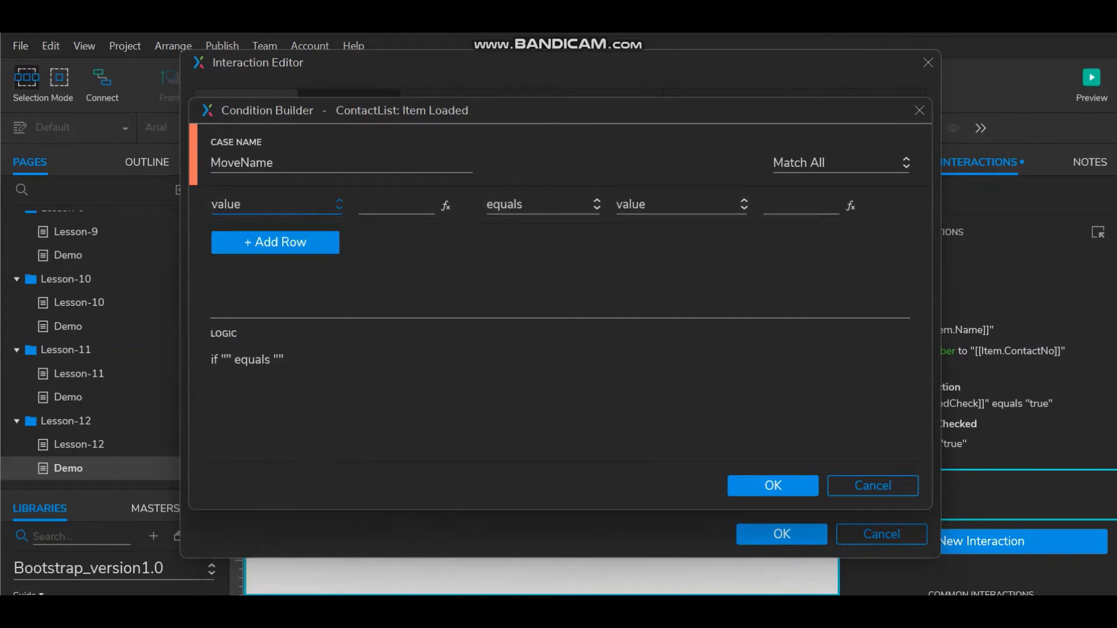
pyautogui.click(446, 206)
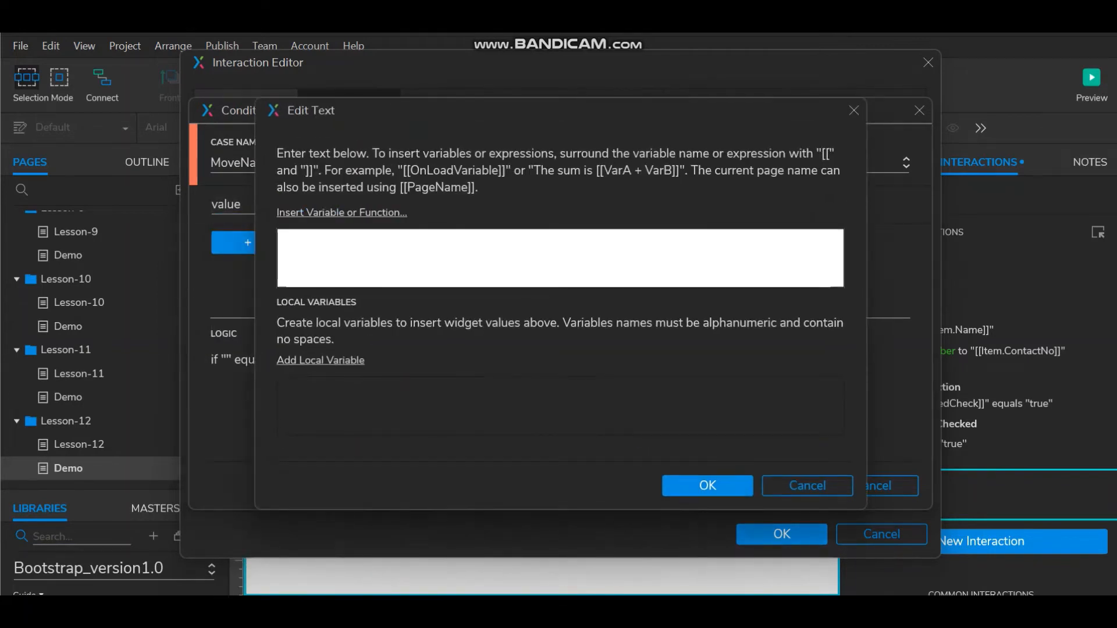
pyautogui.click(341, 213)
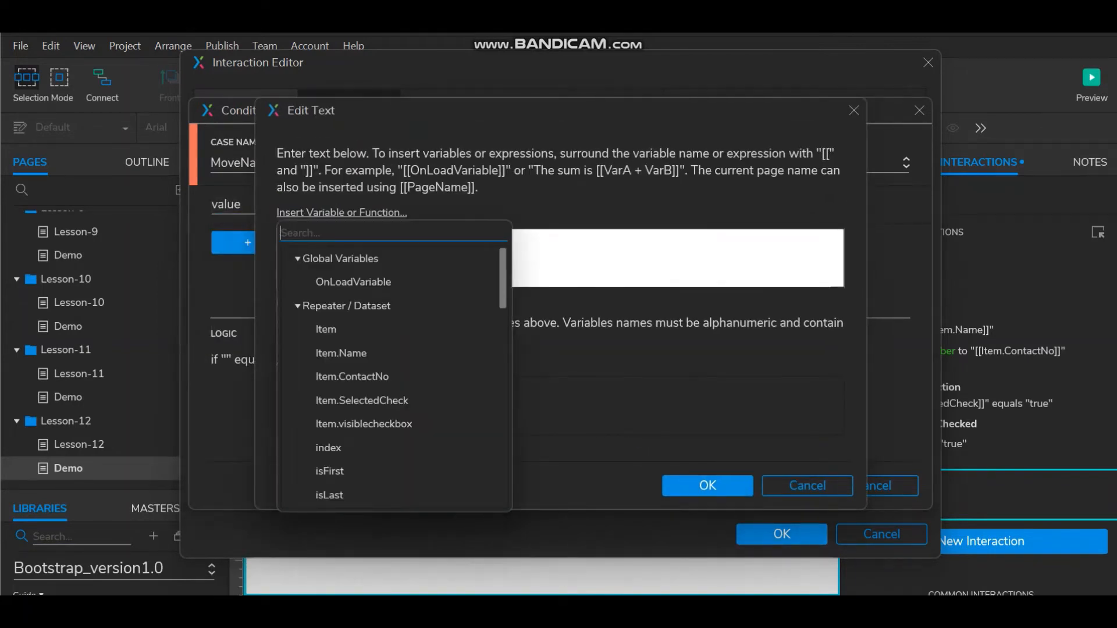
pyautogui.click(363, 424)
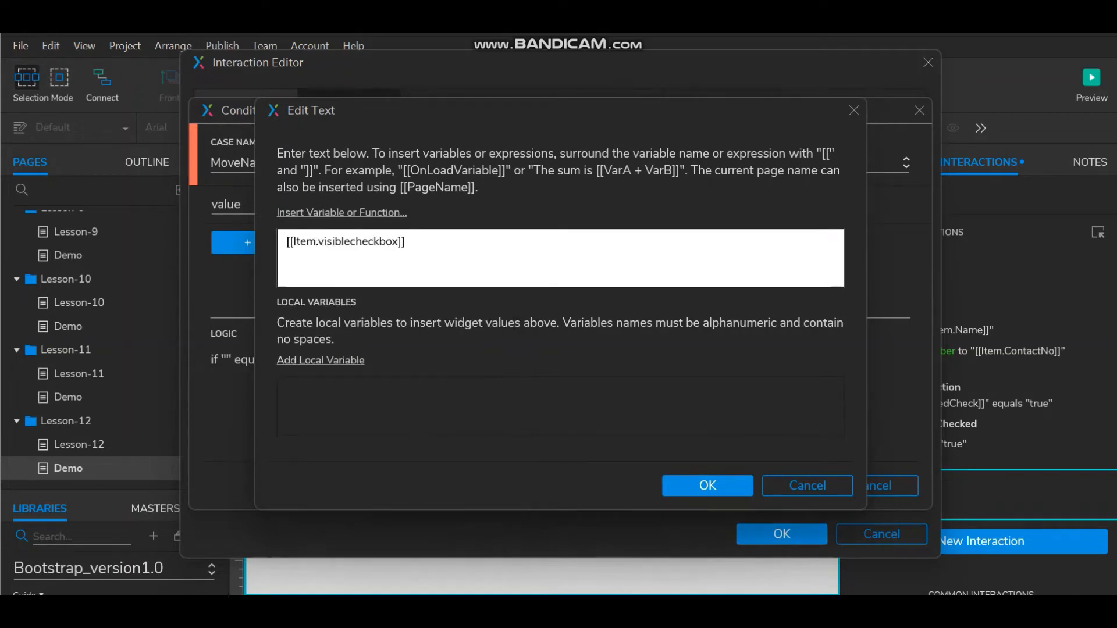
pyautogui.click(707, 485)
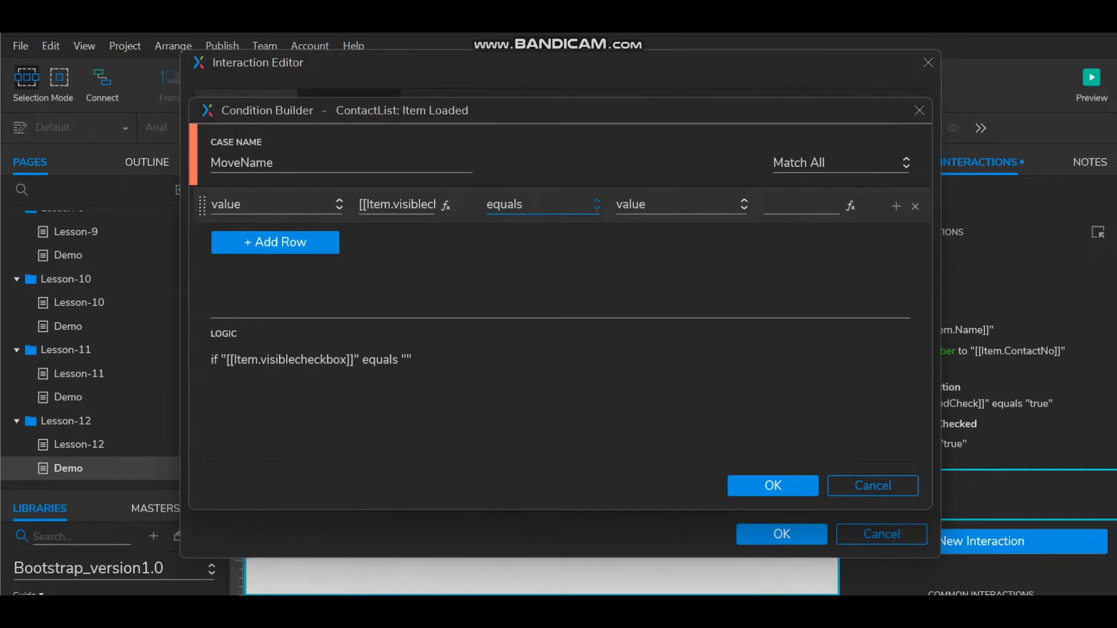
# Set the MoveName condition's comparison to "does not equal" with an empty second value, and accept the condition
pyautogui.click(541, 204)
pyautogui.click(523, 252)
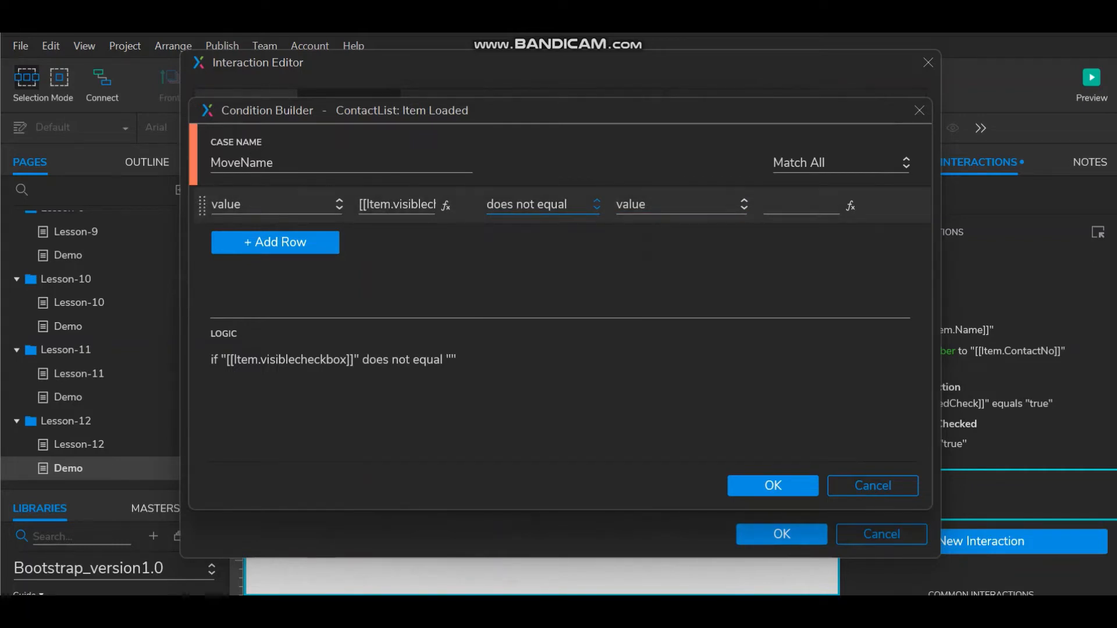
pyautogui.click(772, 486)
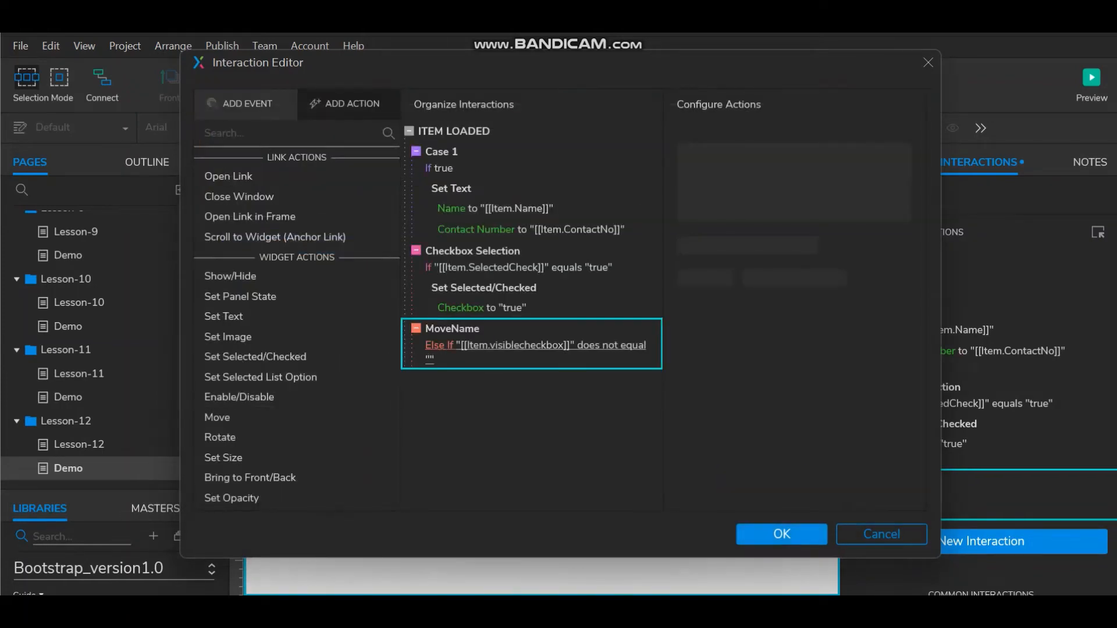
# Add a Move action targeting the ContactList repeater's Name label to the MoveName case, and save the interaction
pyautogui.scroll(-3, 262, 396)
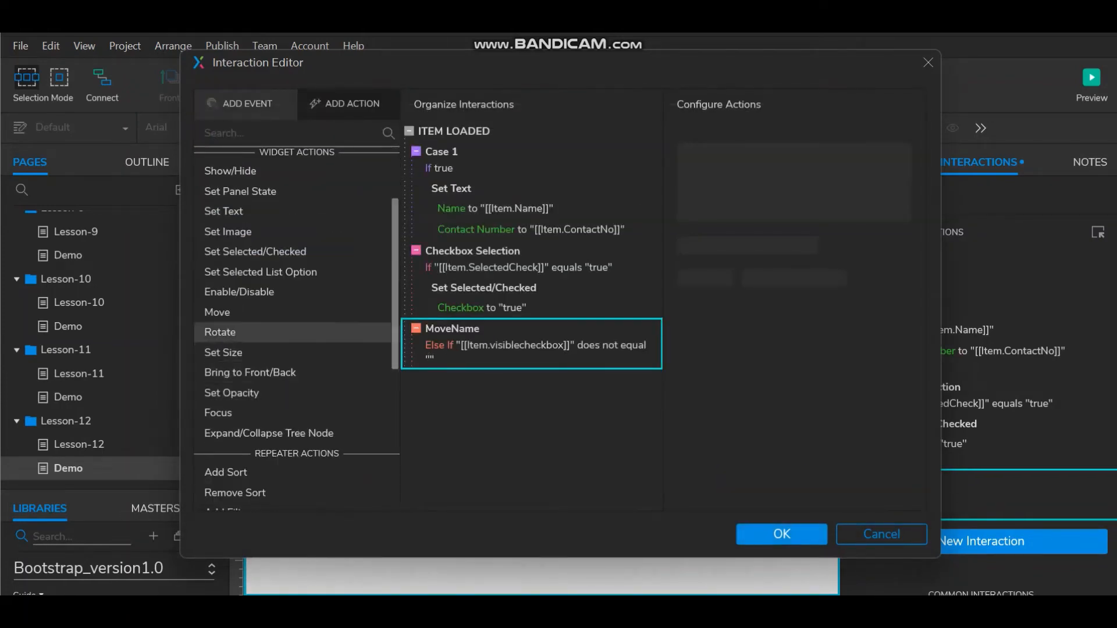
pyautogui.click(217, 312)
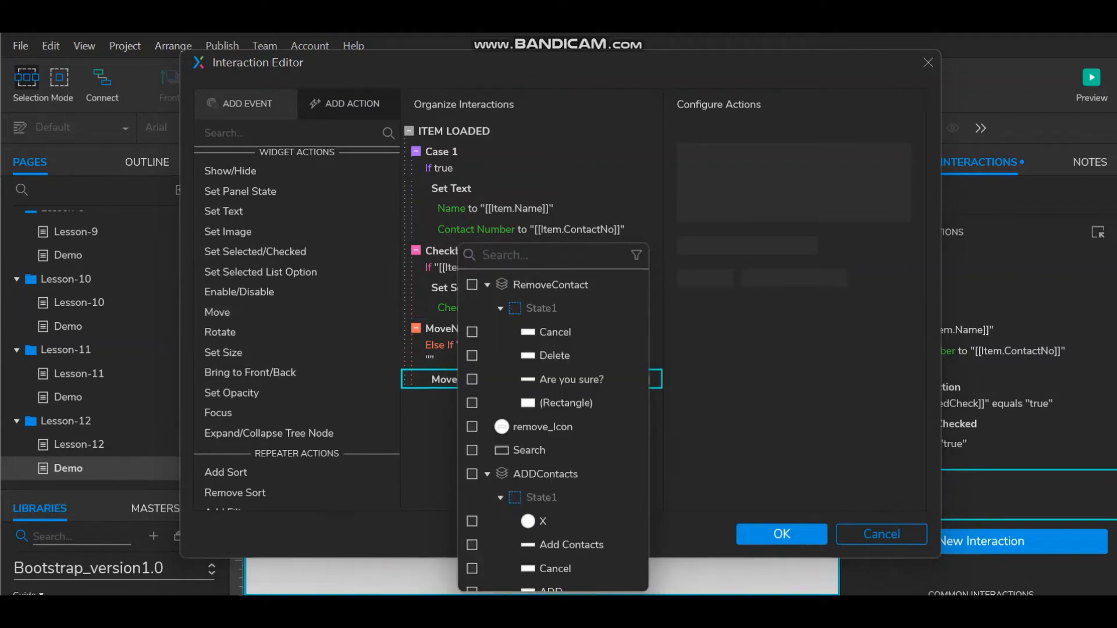
pyautogui.write('name')
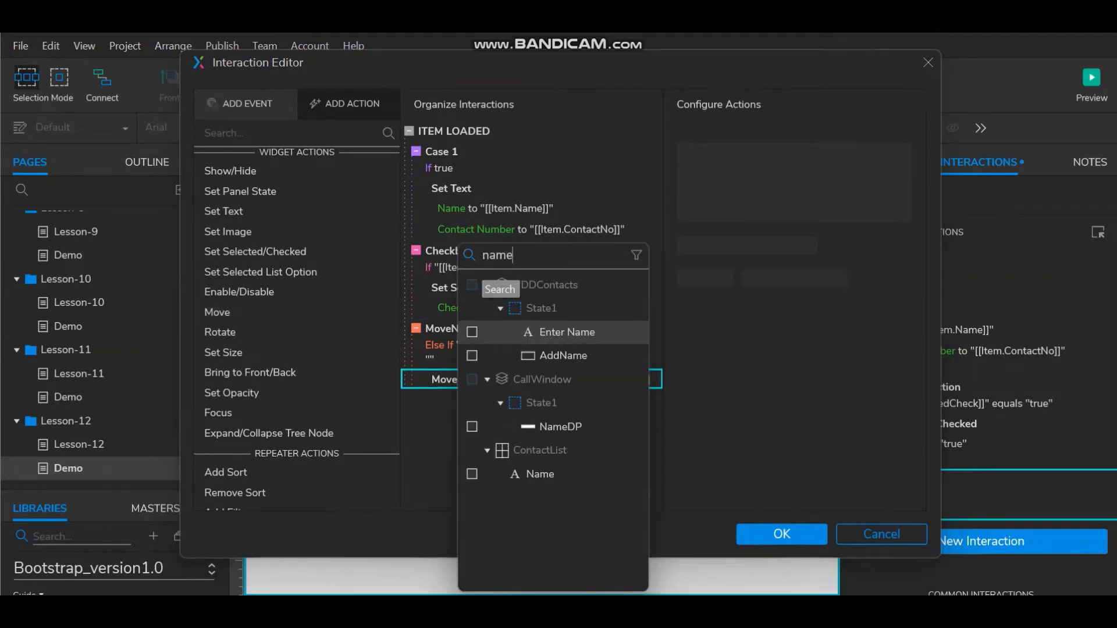
pyautogui.click(640, 473)
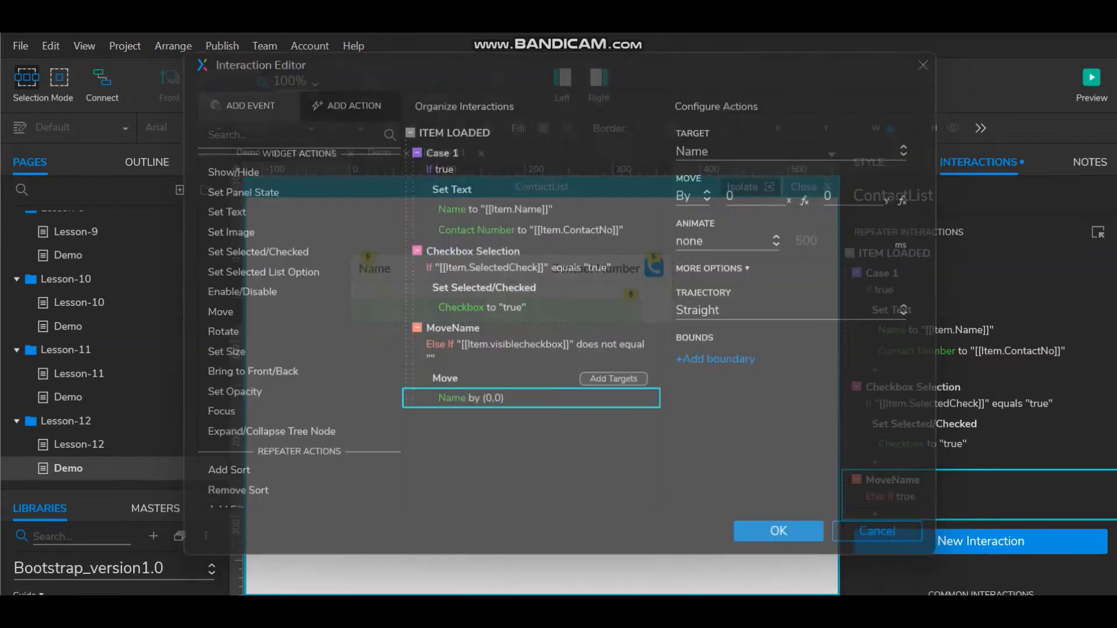
pyautogui.click(781, 534)
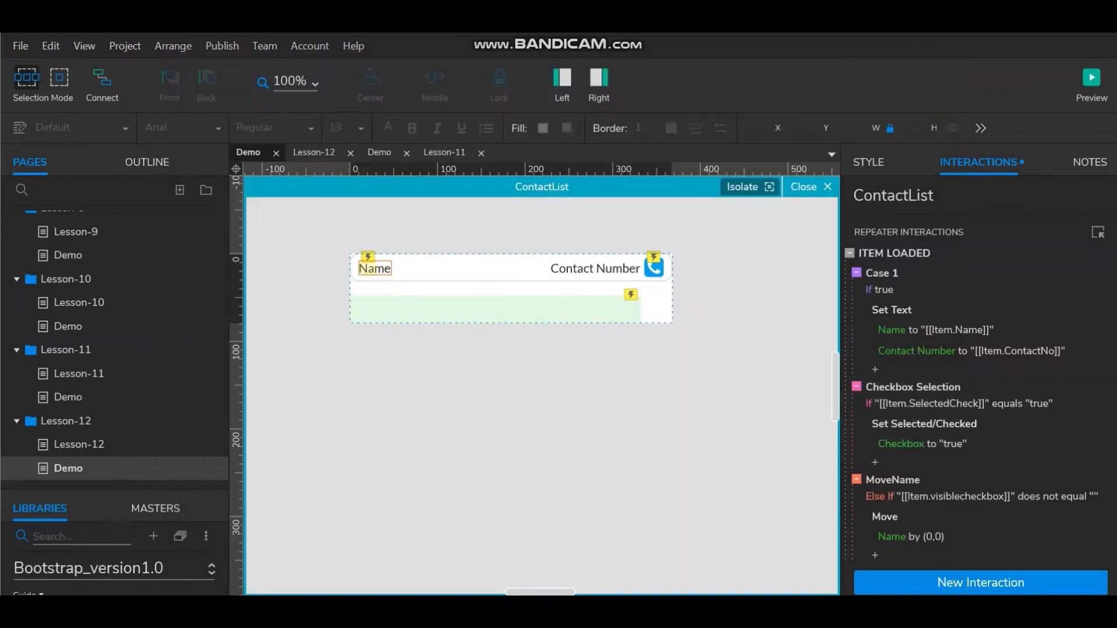
# Try the Name label at X position 40 and restore it to X 10
pyautogui.click(375, 268)
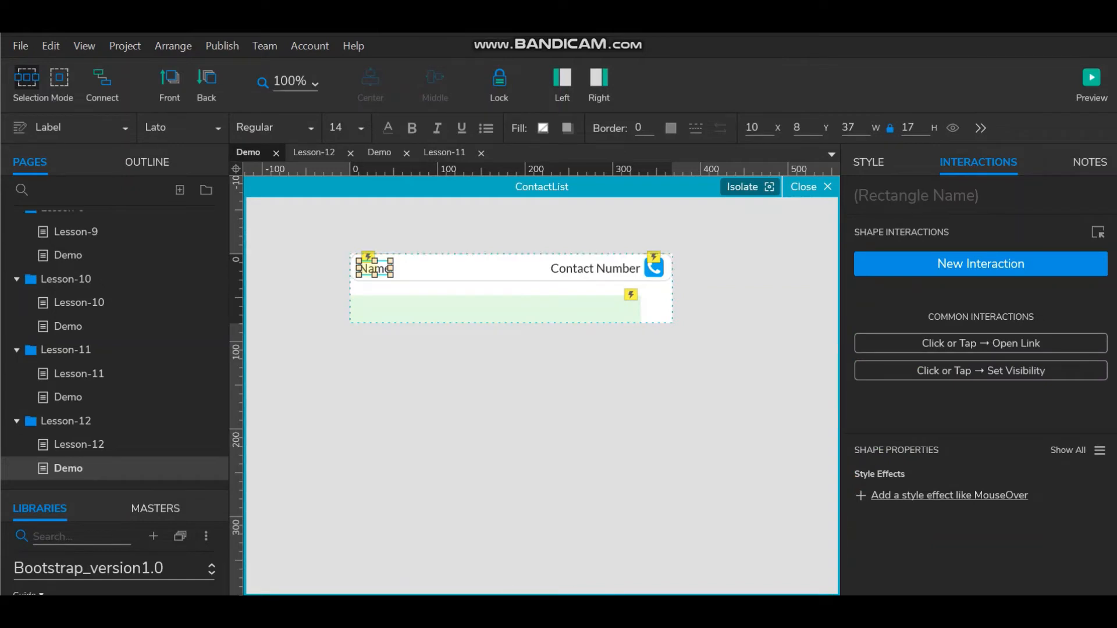
pyautogui.write('40')
pyautogui.press('Return')
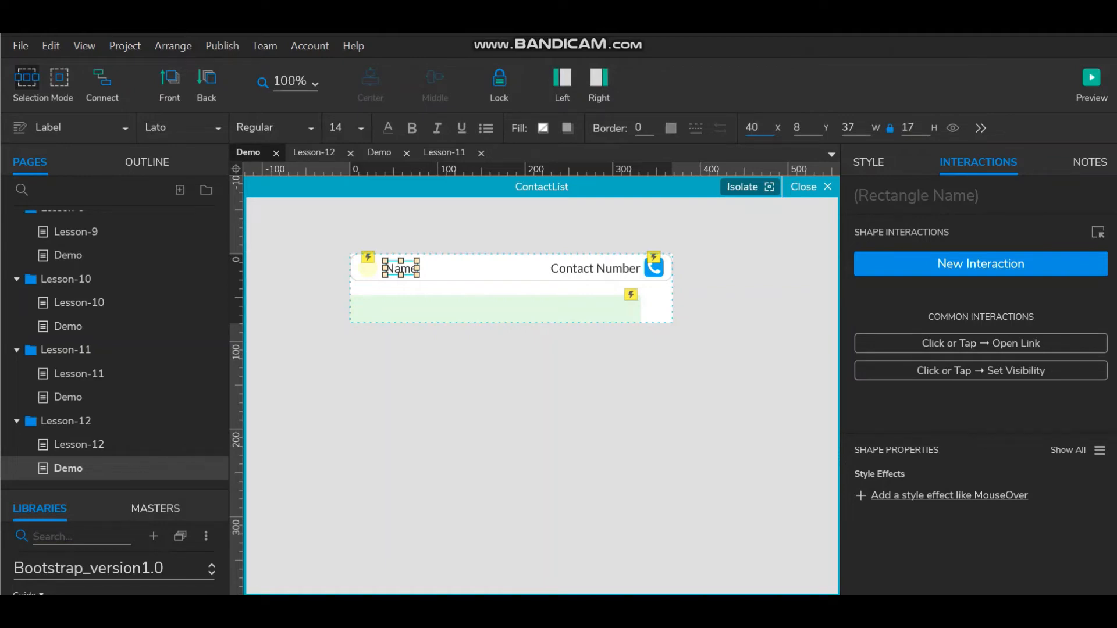
pyautogui.press('BackSpace')
pyautogui.write('1')
pyautogui.press('Return')
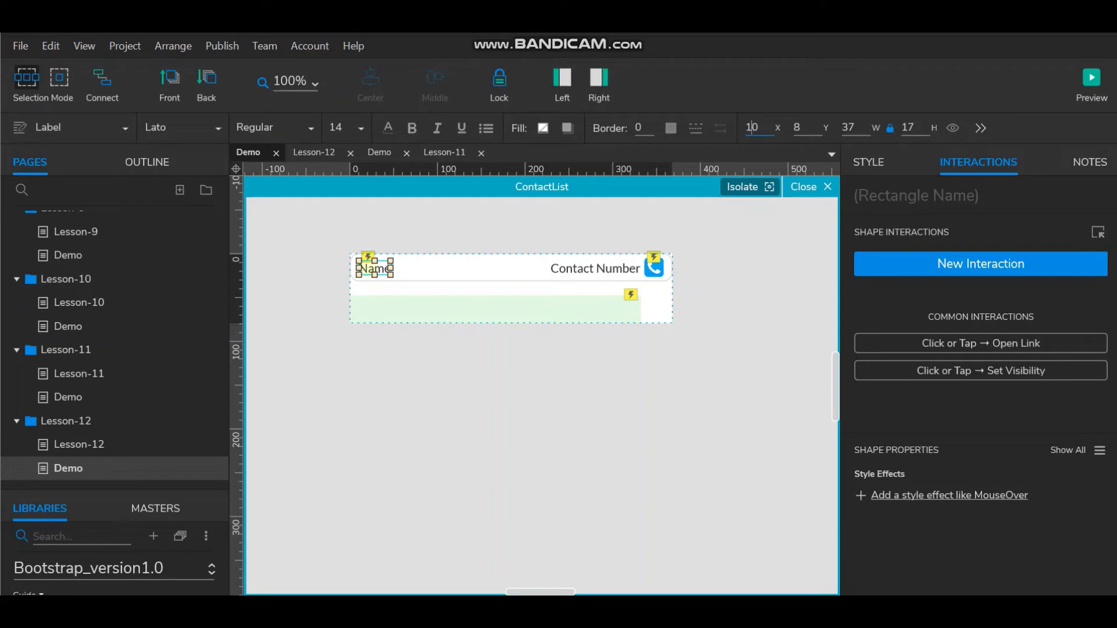
# Change the MoveName case's Move action to move Name to X 40 with the Y value left empty
pyautogui.click(541, 390)
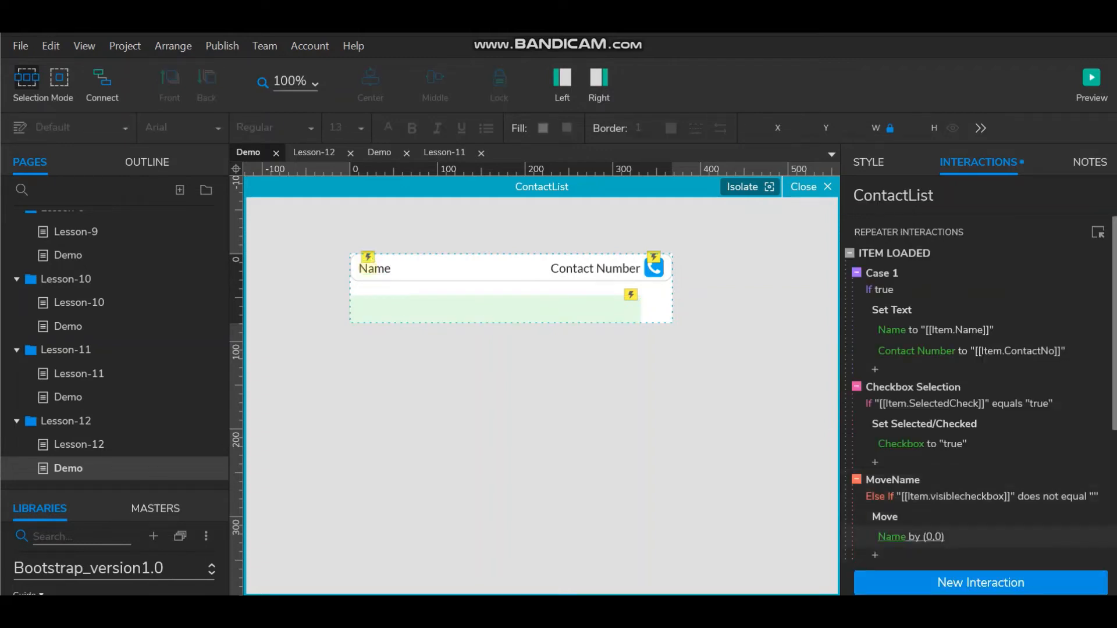
pyautogui.click(911, 536)
pyautogui.click(870, 460)
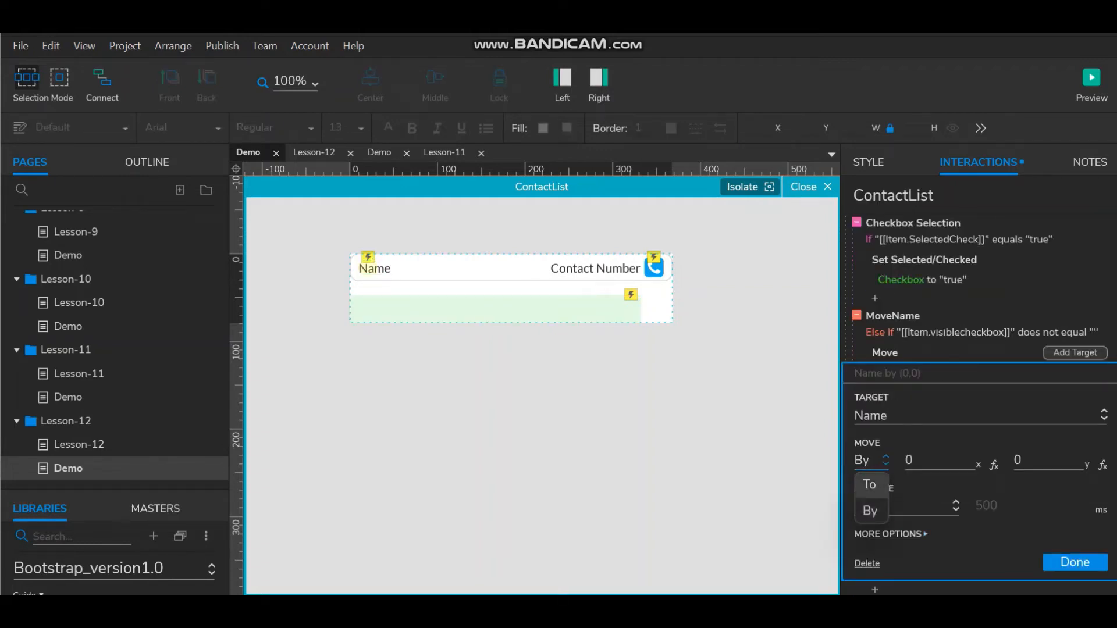
pyautogui.click(869, 484)
pyautogui.click(938, 460)
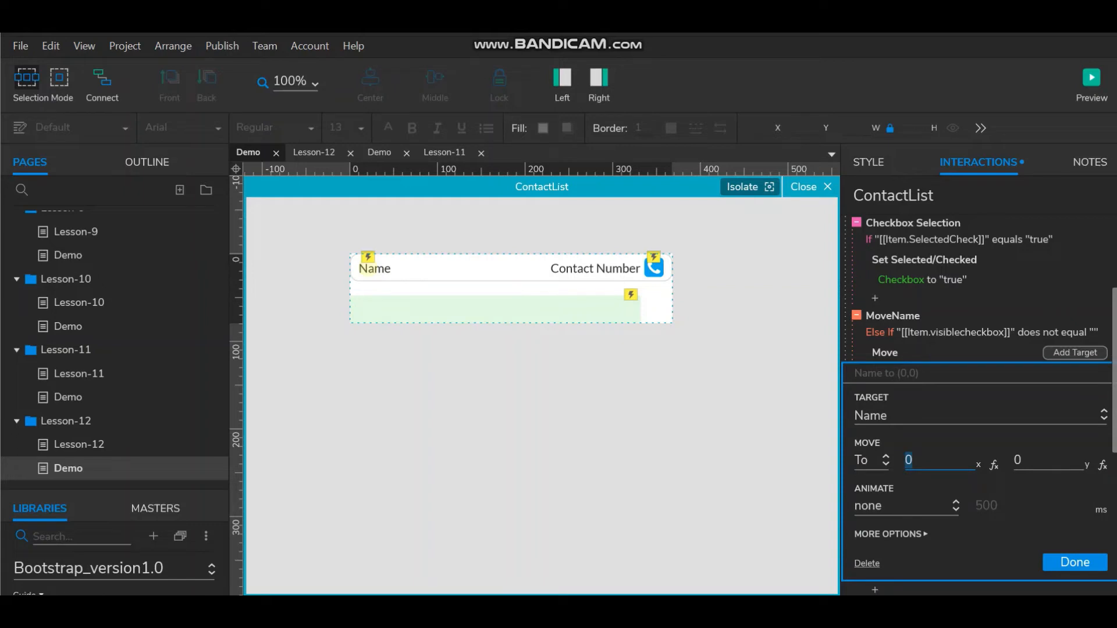
pyautogui.write('40')
pyautogui.press('Tab')
pyautogui.press('BackSpace')
pyautogui.click(1075, 562)
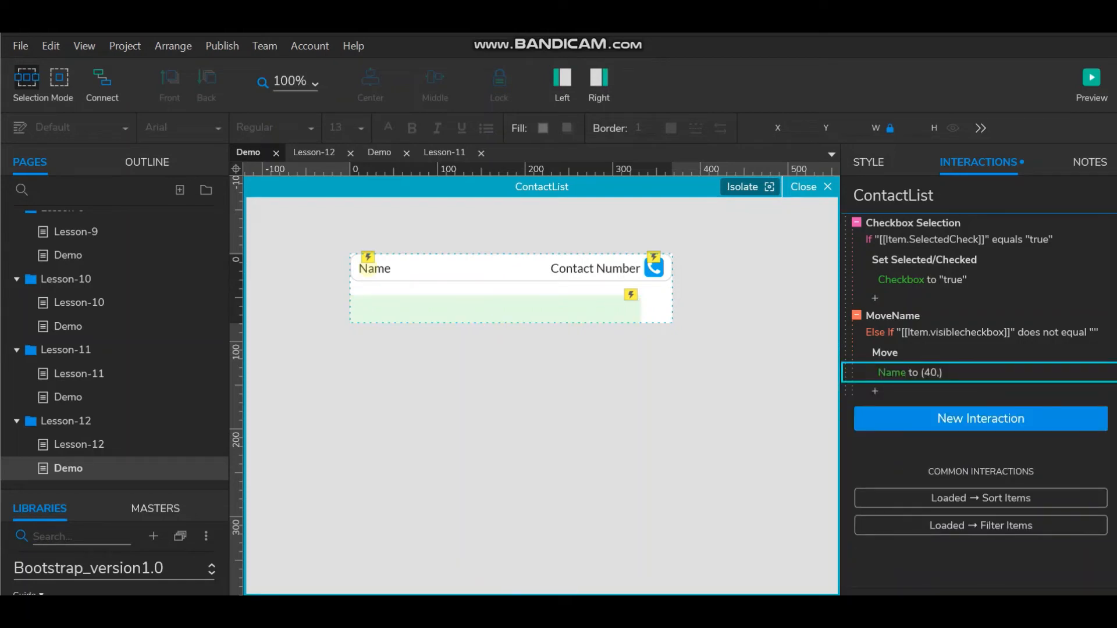
# Move the hot spot back over the contact row at Y 0, and test the remove icon in the page preview
pyautogui.click(494, 310)
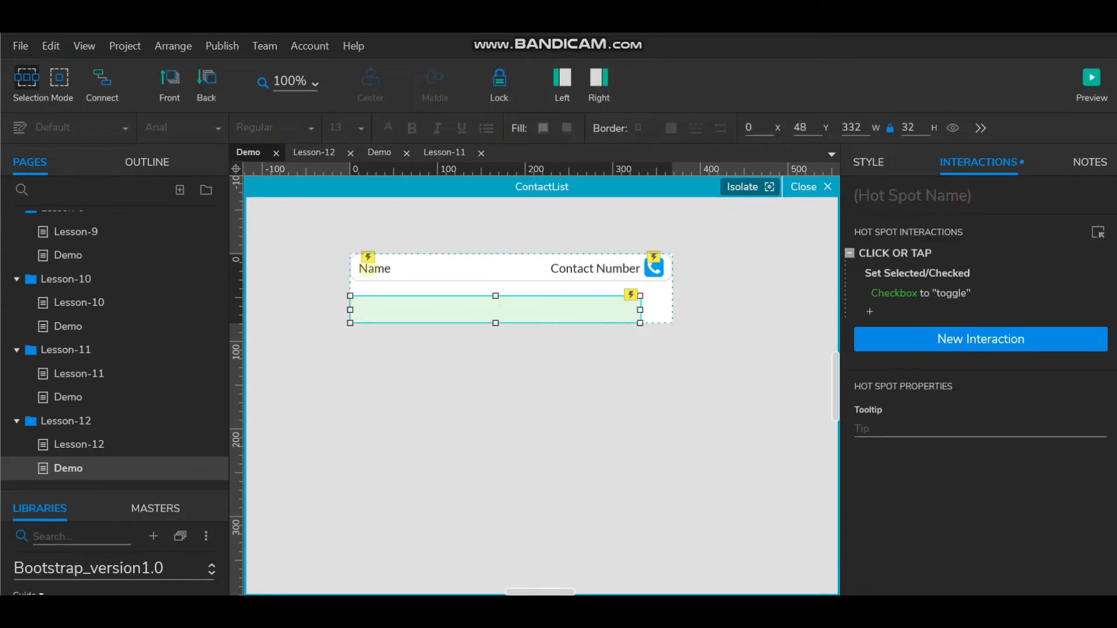
pyautogui.moveTo(494, 309); pyautogui.dragTo(498, 267)
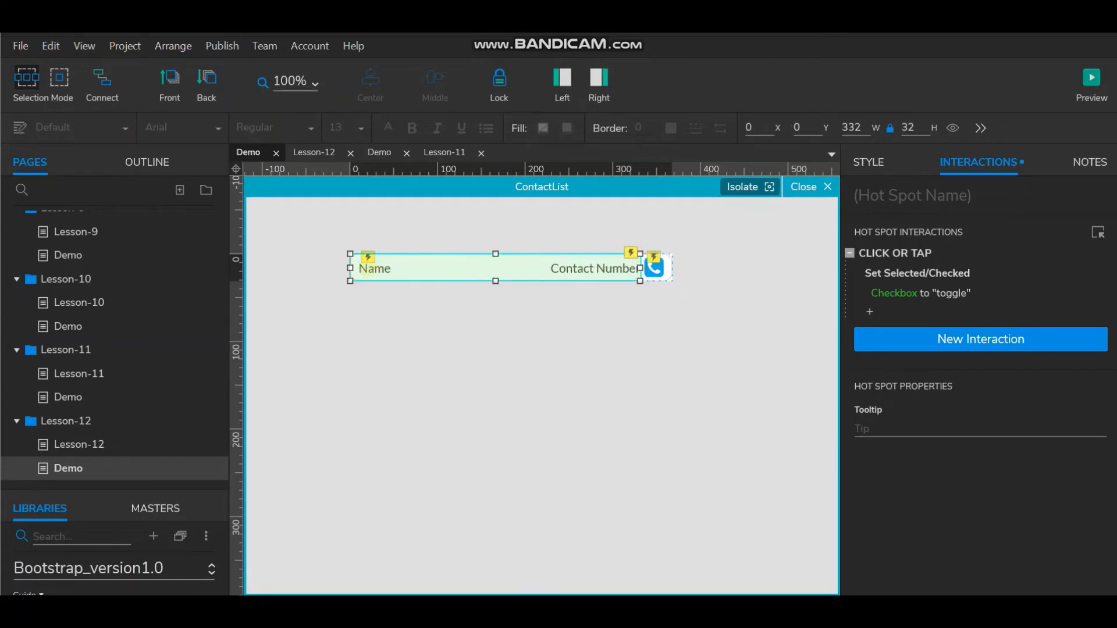
pyautogui.hotkey('ctrl', '.')
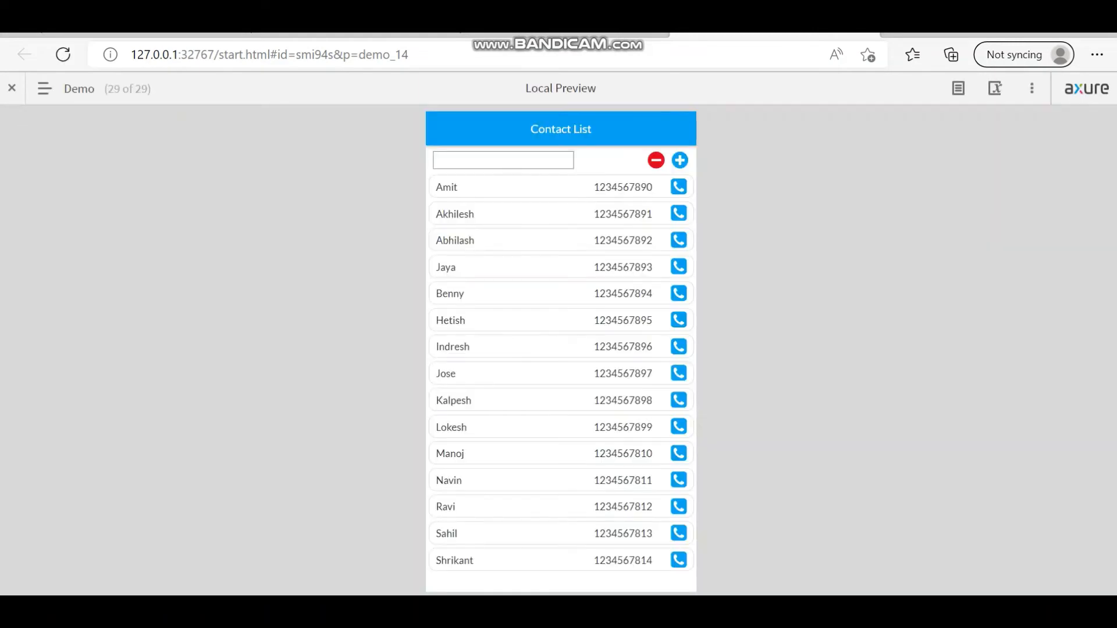
pyautogui.click(656, 160)
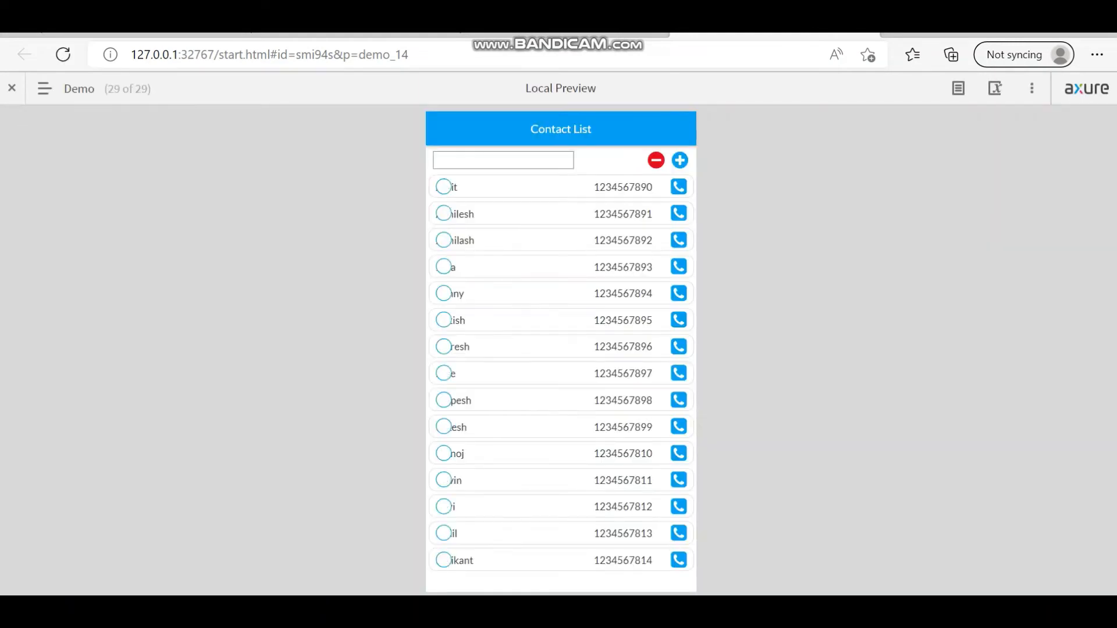
# Return to Axure RP, close the repeater, and add a Move action targeting ContactList's Name to remove_Icon's Click or Tap event
pyautogui.hotkey('alt', 'Tab')
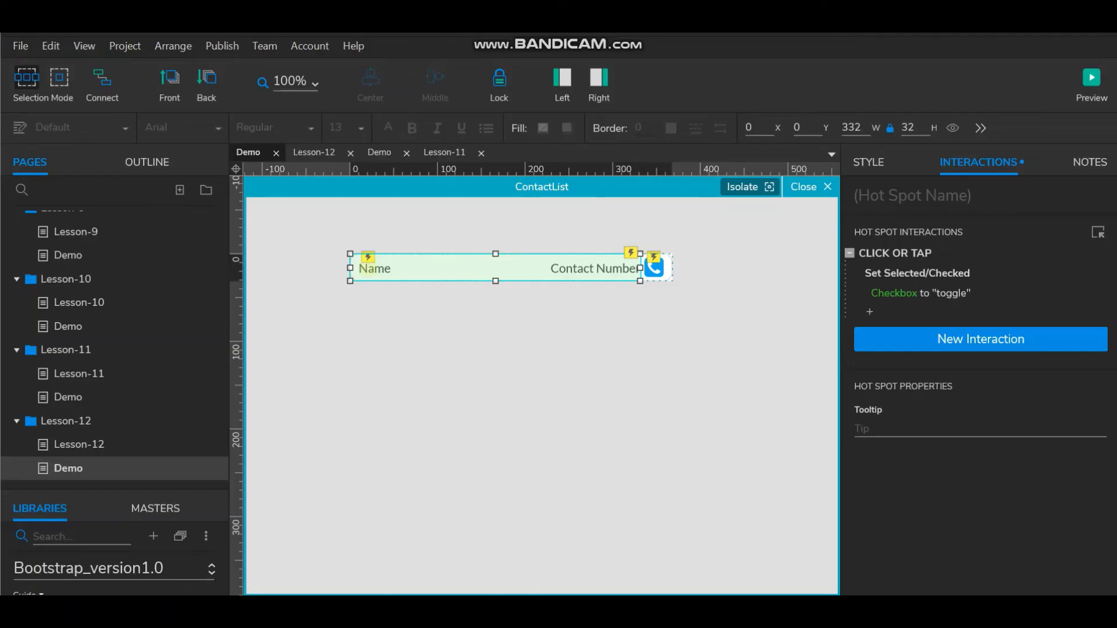
pyautogui.click(810, 186)
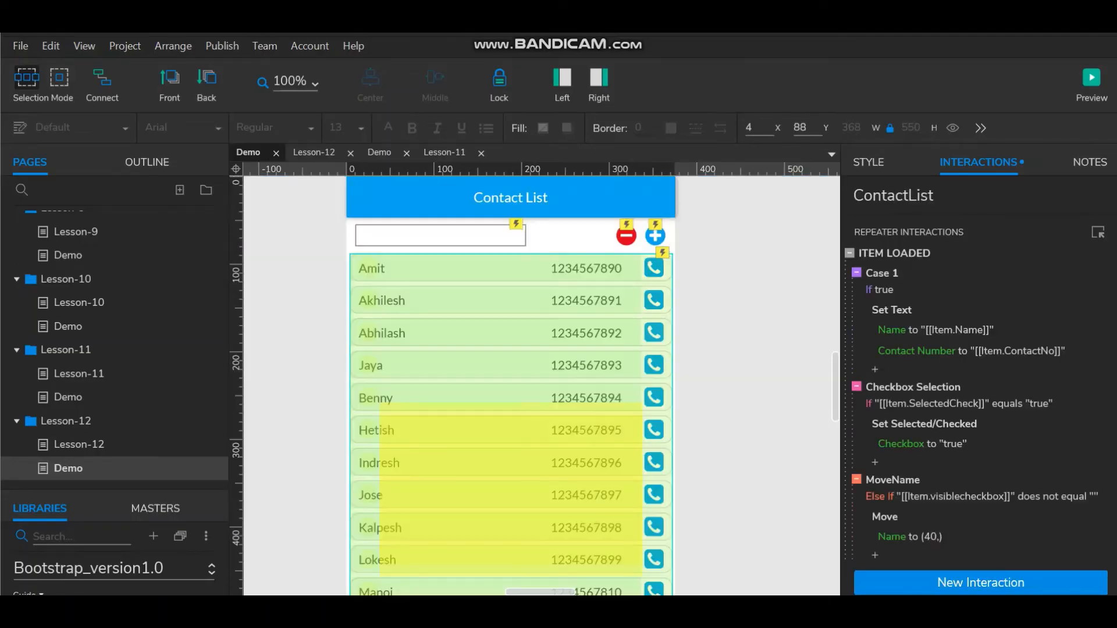
pyautogui.click(626, 235)
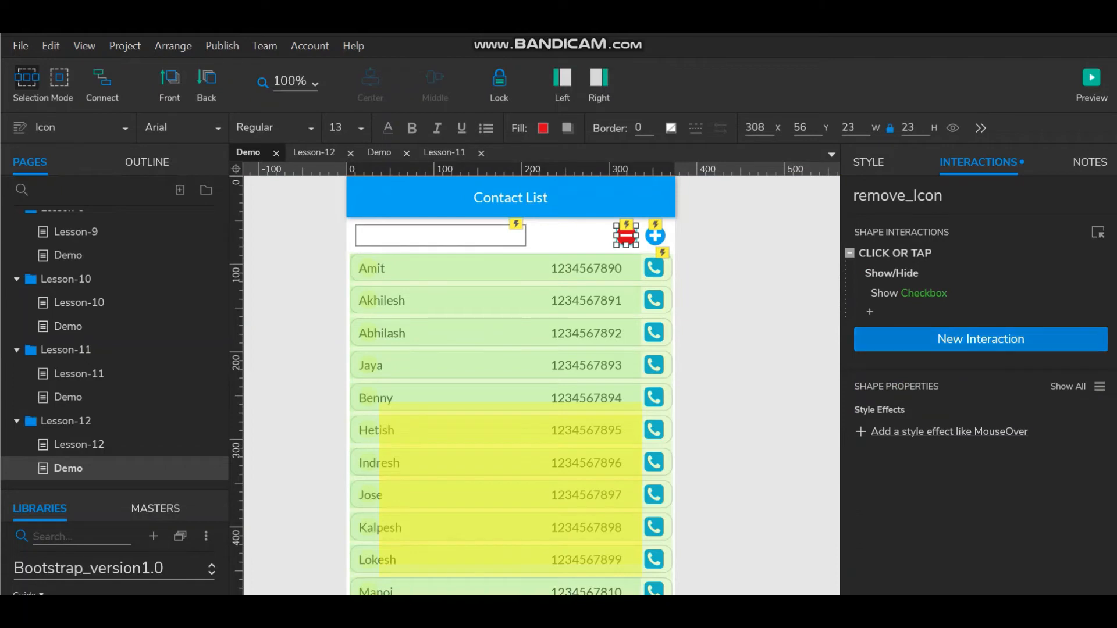
pyautogui.doubleClick(896, 254)
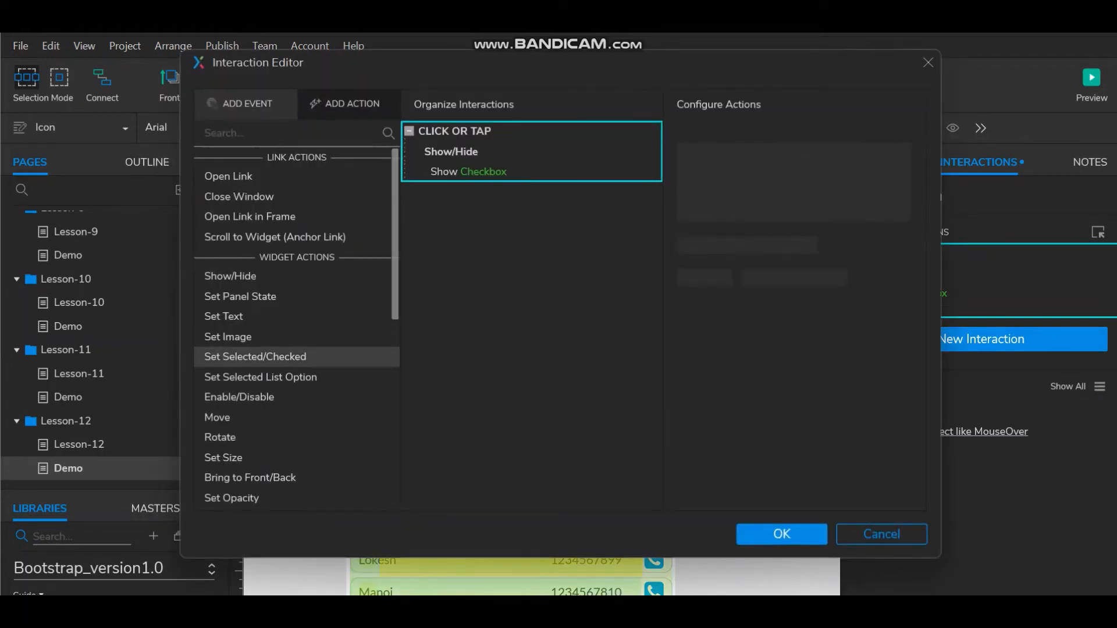
pyautogui.click(232, 417)
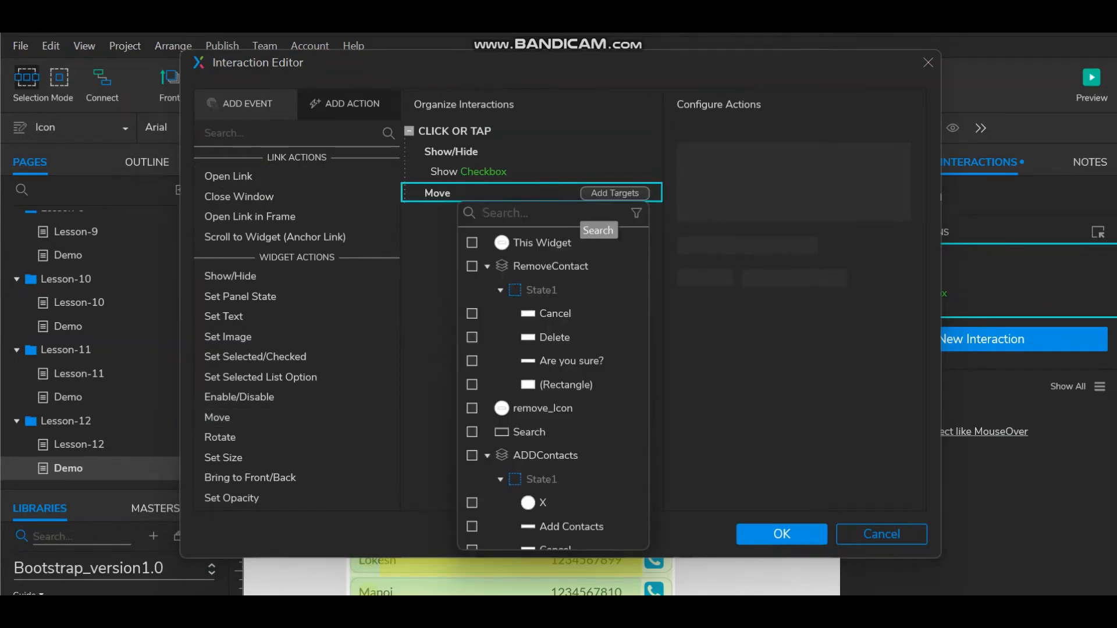
pyautogui.write('na')
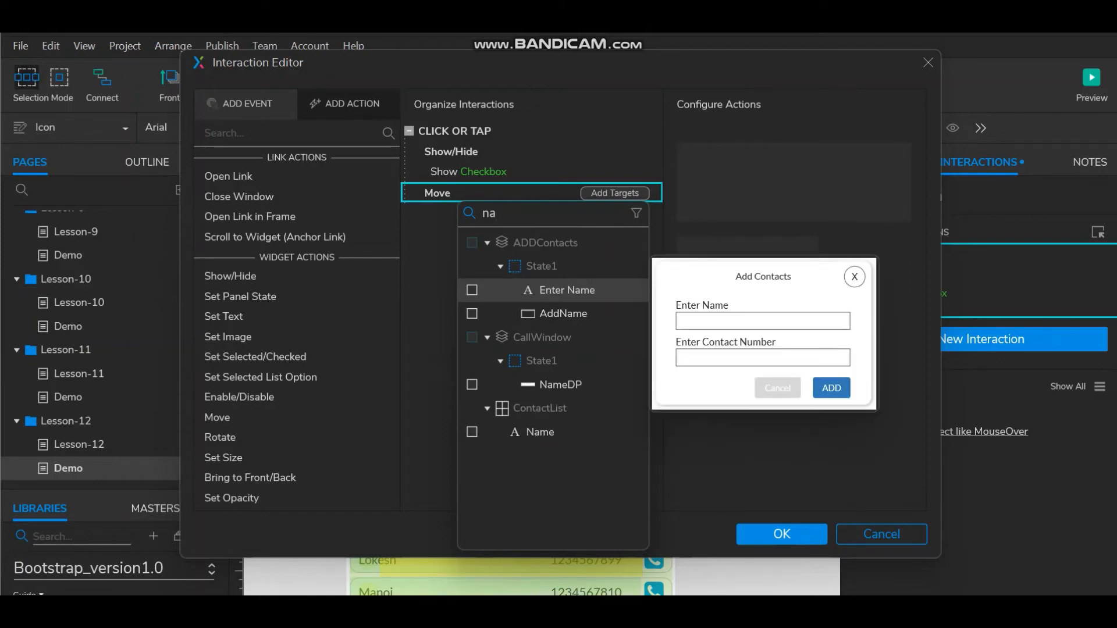
pyautogui.click(471, 432)
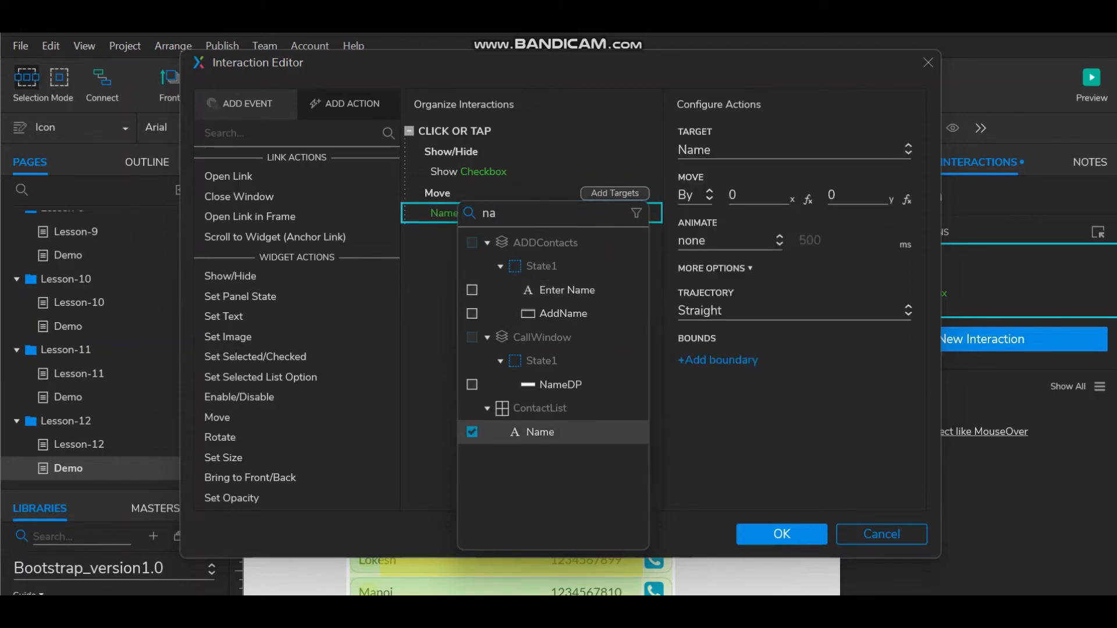
# Set the remove icon's Move action to move Name to X 40 with the Y value left empty
pyautogui.click(708, 195)
pyautogui.click(693, 220)
pyautogui.click(756, 196)
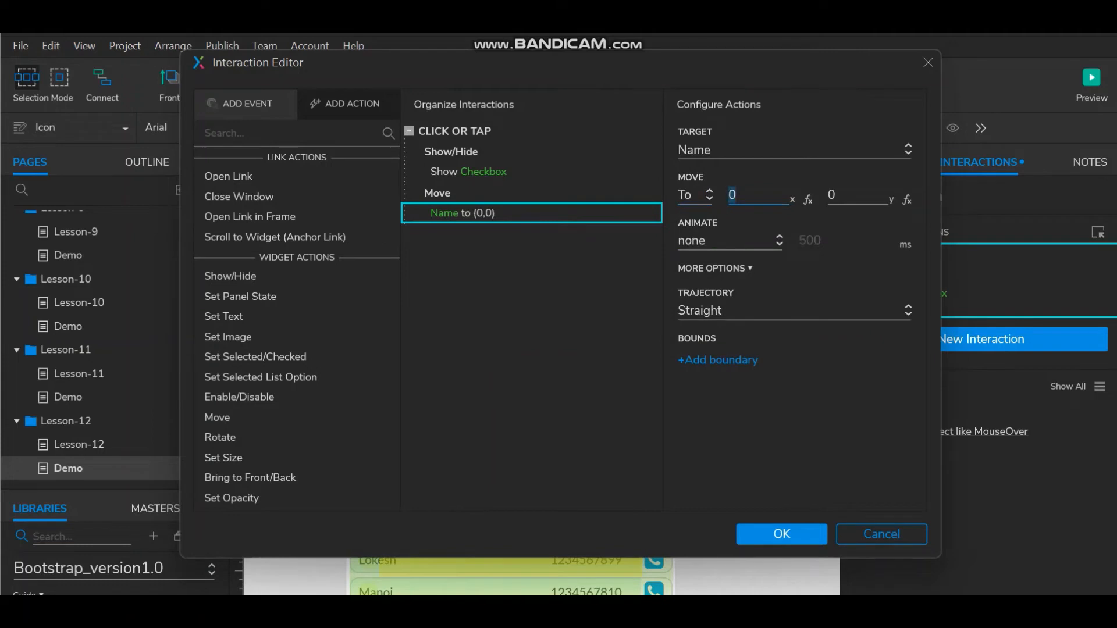
pyautogui.write('40')
pyautogui.press('Tab')
pyautogui.press('BackSpace')
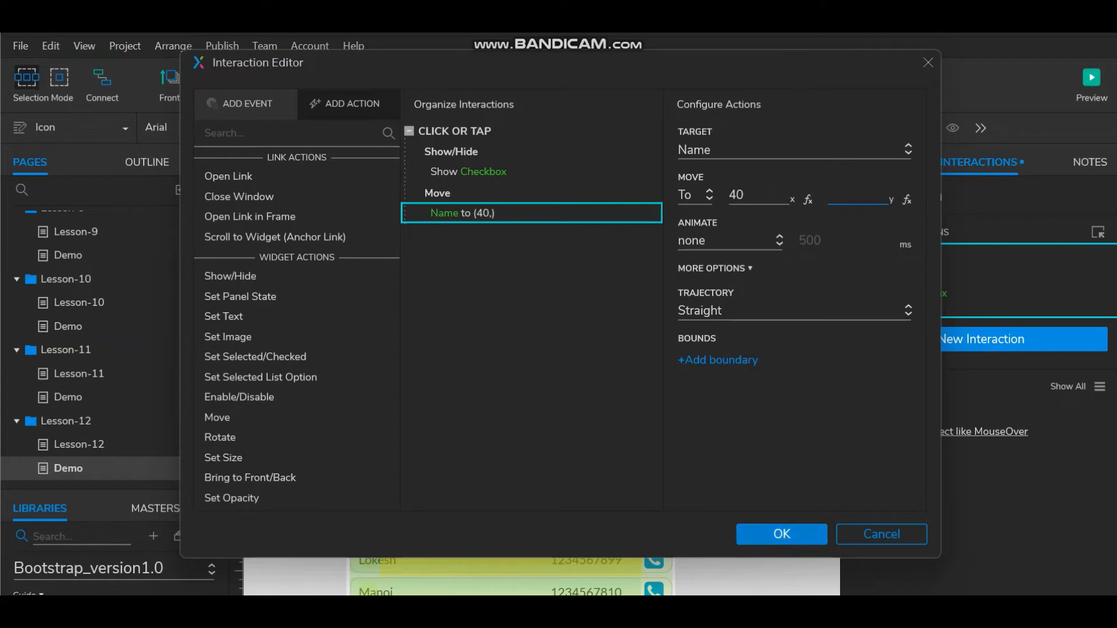
# Save the remove icon's interaction and test it in the page preview by checking the first two contacts
pyautogui.click(782, 533)
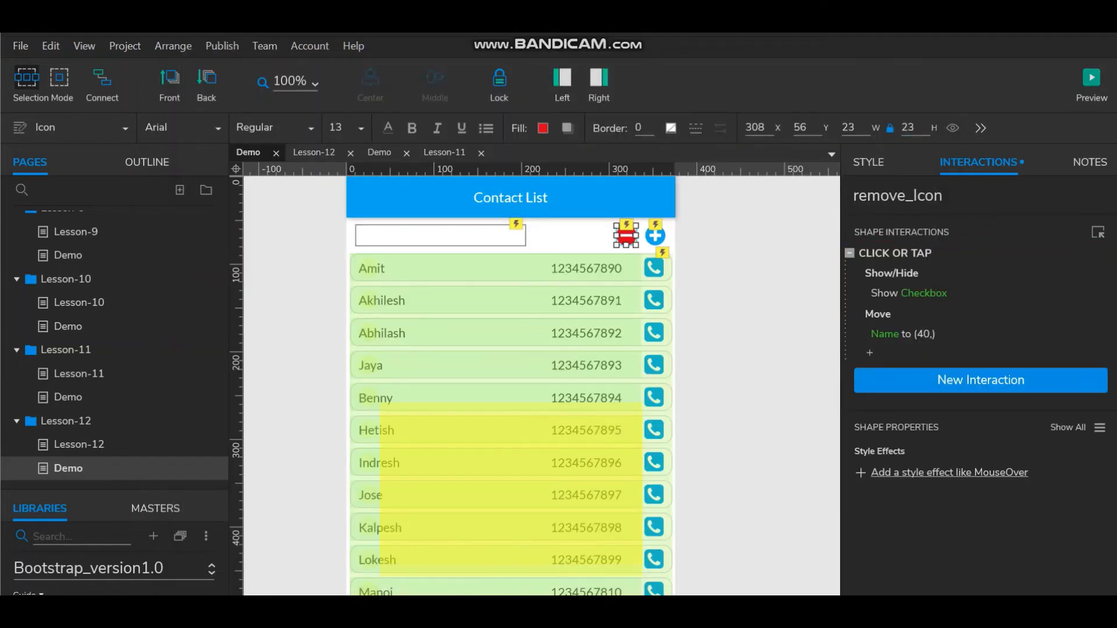
pyautogui.click(1091, 82)
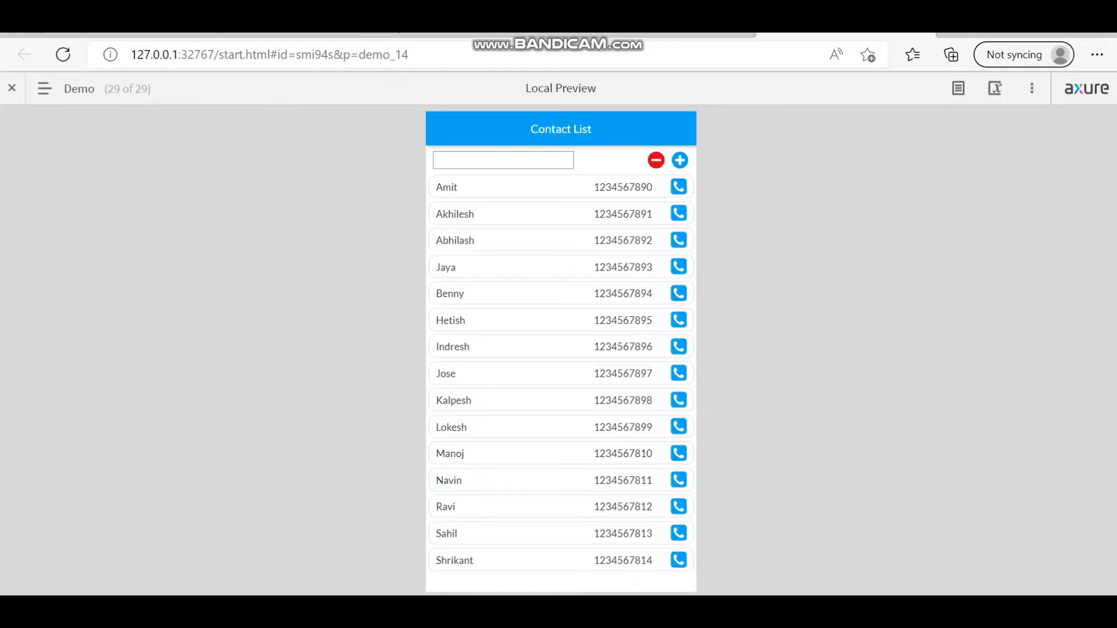
pyautogui.click(656, 160)
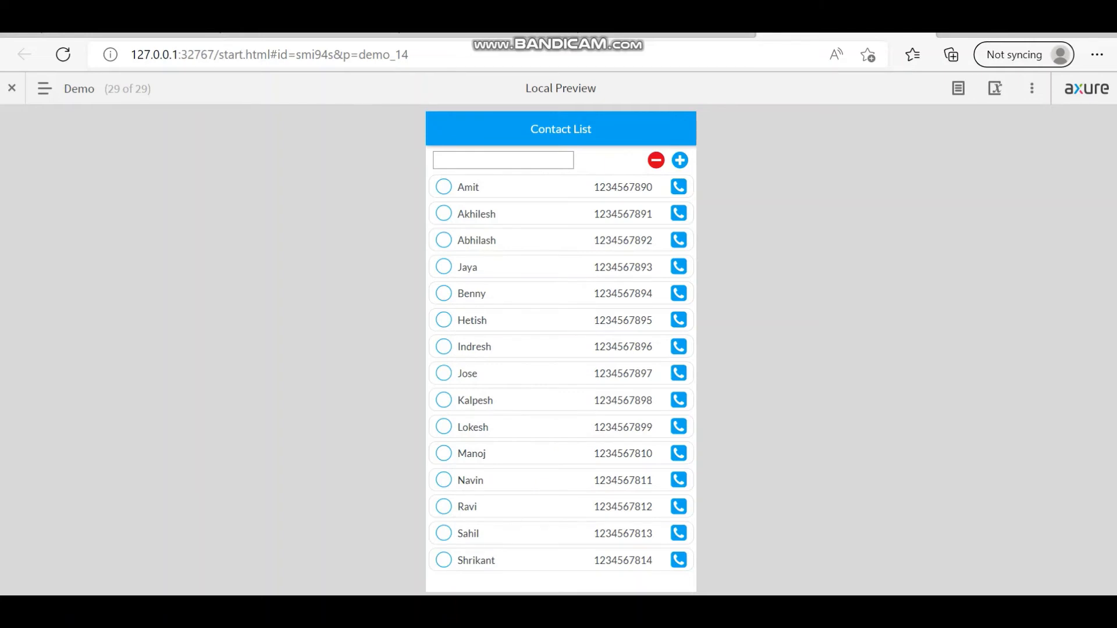
pyautogui.click(444, 187)
pyautogui.click(444, 214)
# Return to Axure RP, open the ContactList repeater, and move the hot spot below the contact row to about Y 65
pyautogui.hotkey('alt', 'Tab')
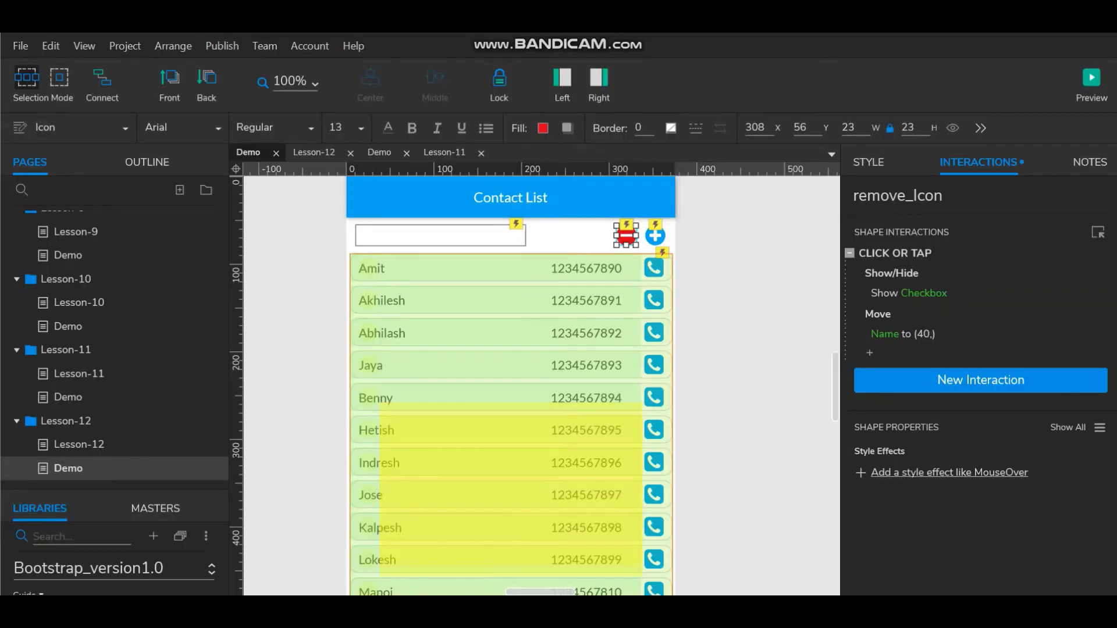
pyautogui.doubleClick(495, 301)
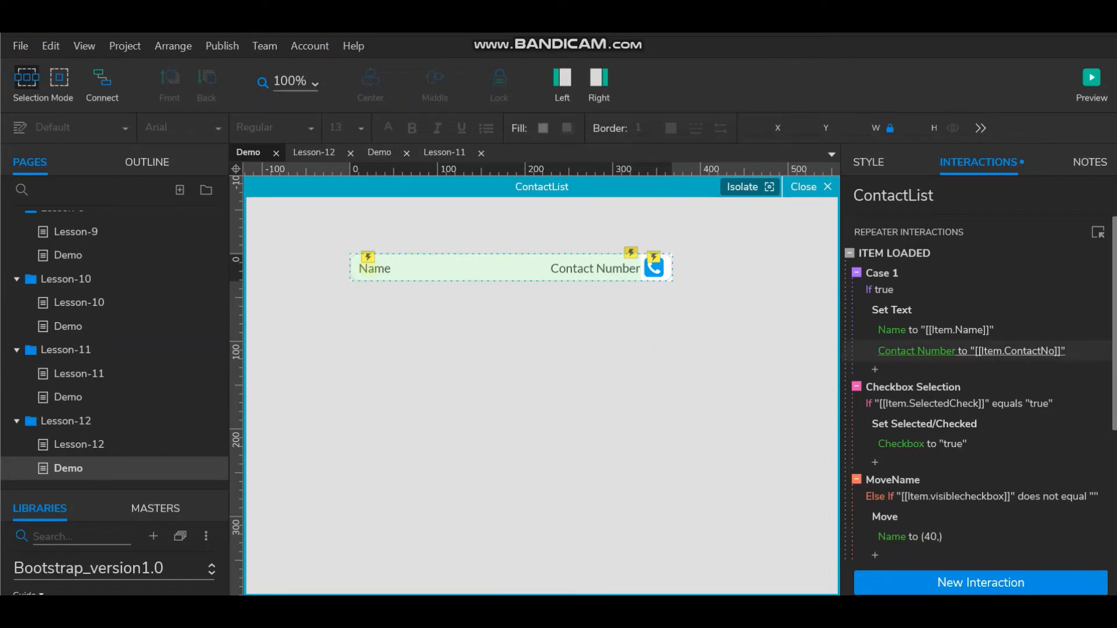
pyautogui.click(495, 268)
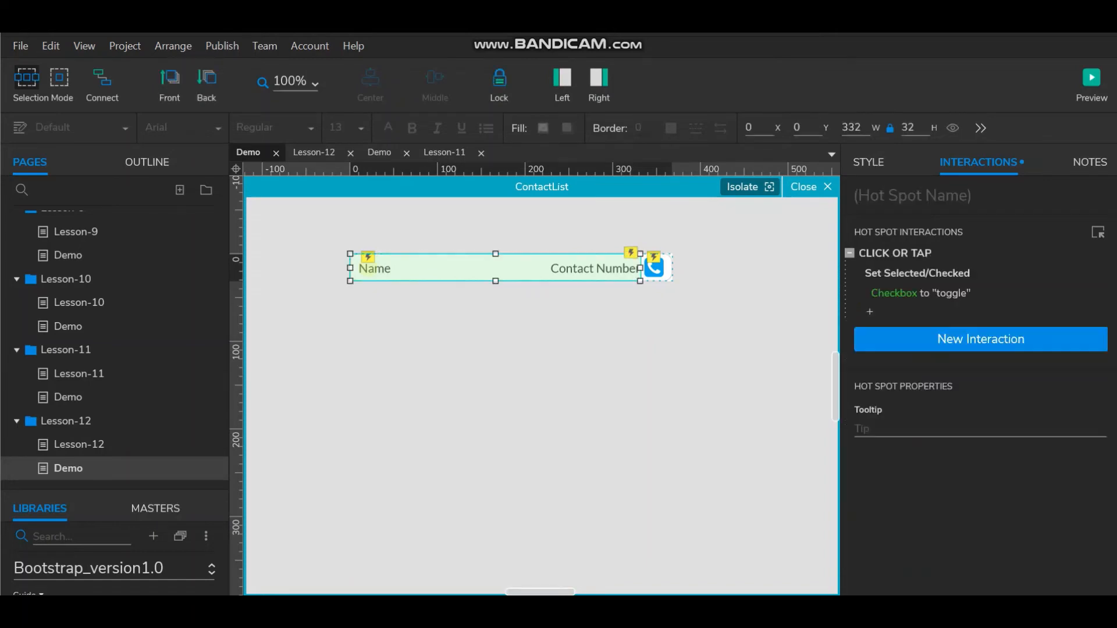
pyautogui.moveTo(495, 269); pyautogui.dragTo(495, 325)
pyautogui.click(368, 267)
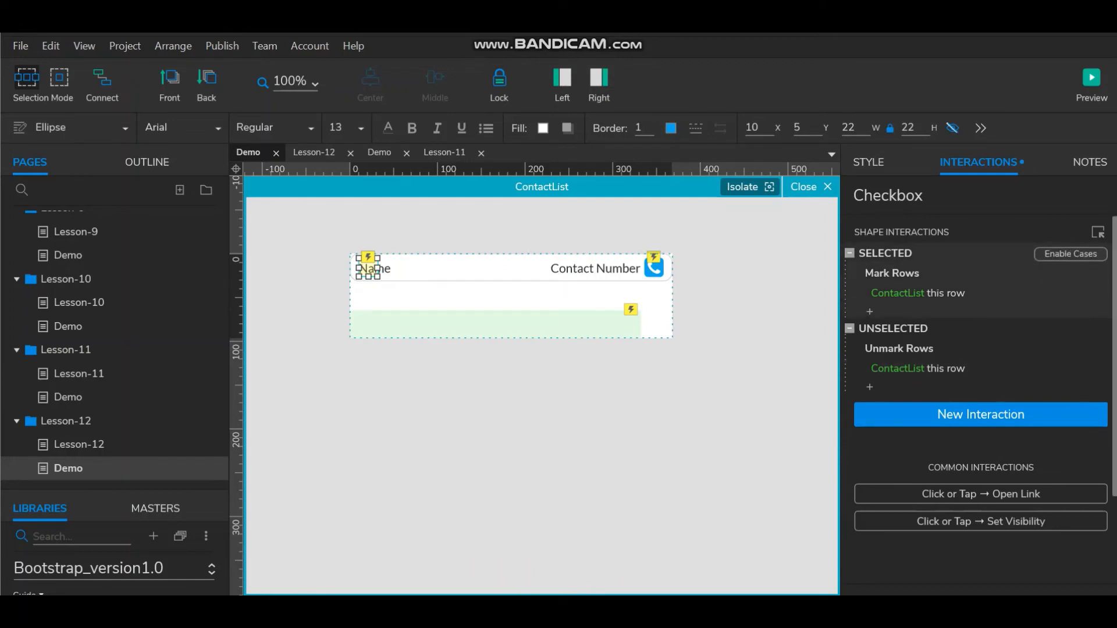
# Add a Show/Hide action that shows RemoveContact to the hot spot's Click or Tap event
pyautogui.click(495, 325)
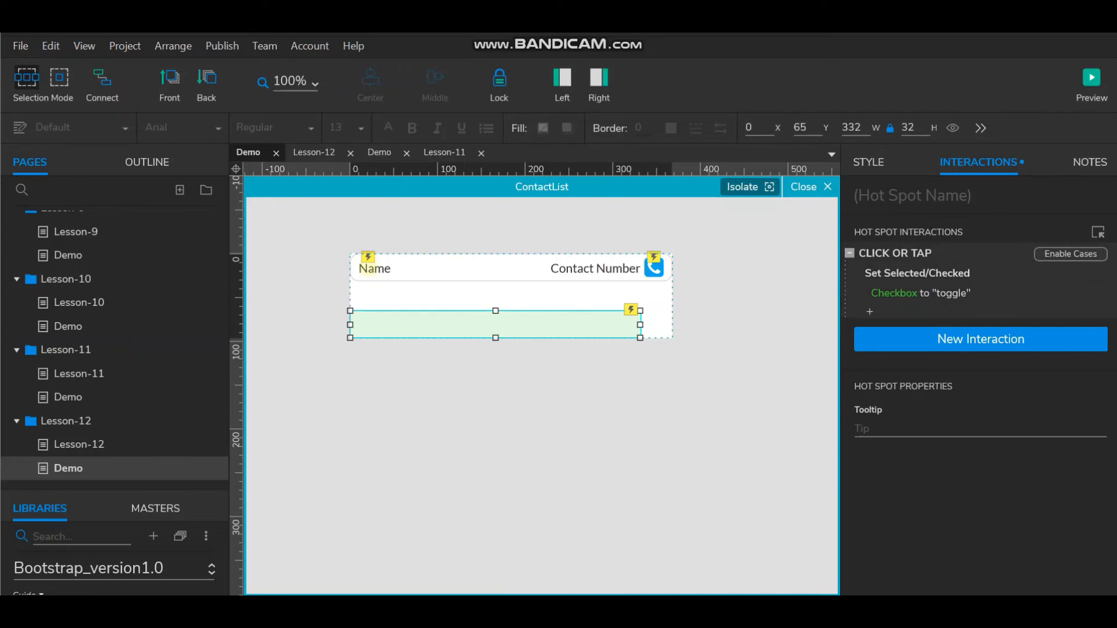
pyautogui.doubleClick(931, 273)
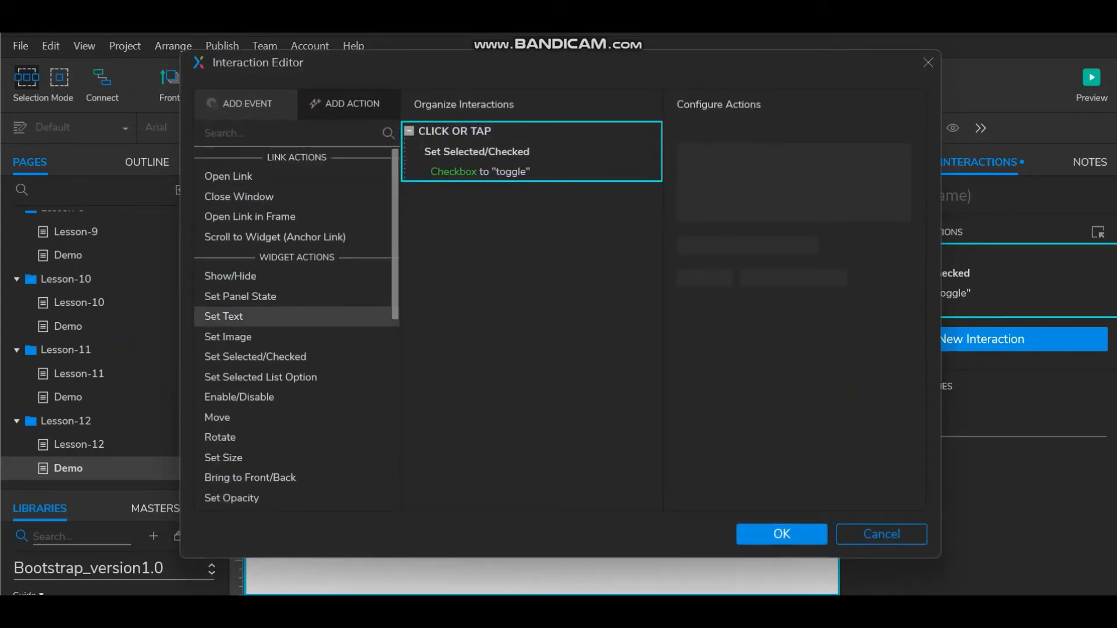
pyautogui.click(230, 276)
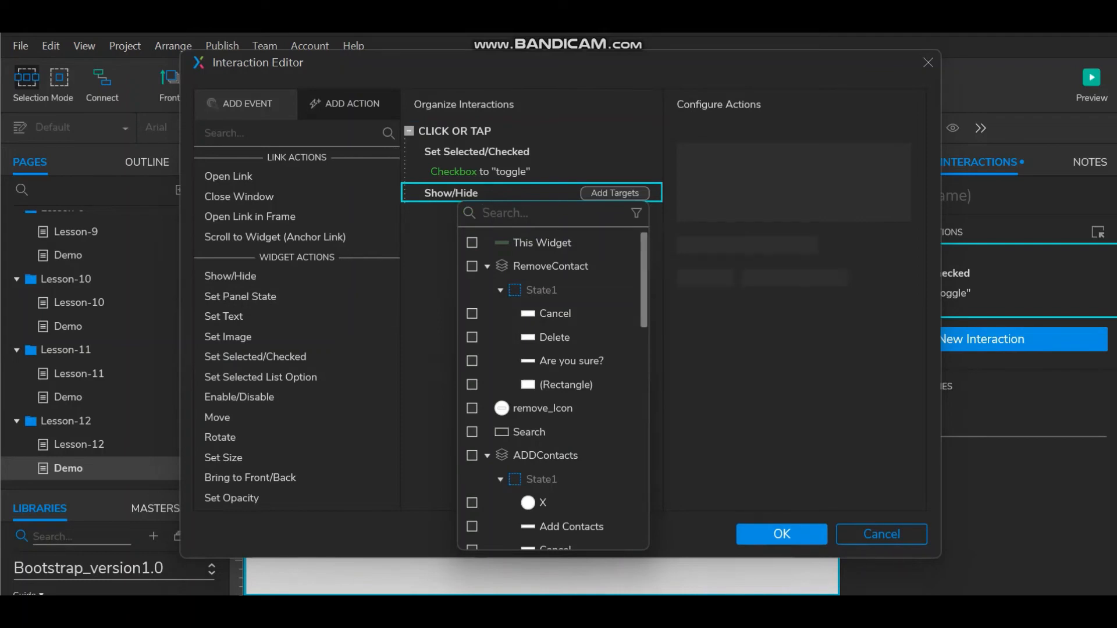
pyautogui.click(472, 266)
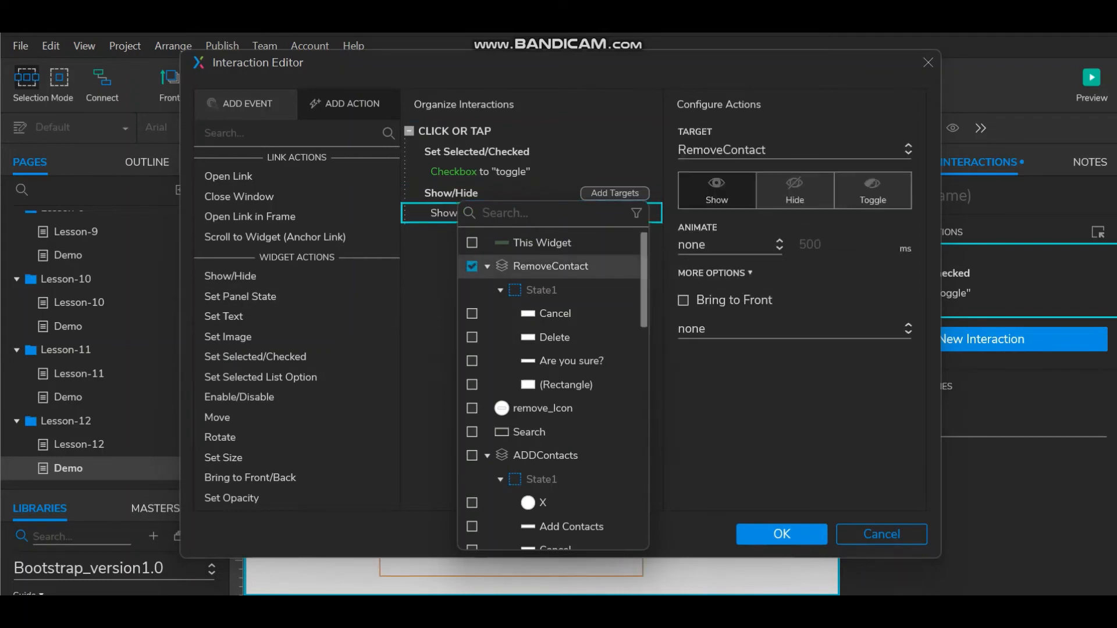
pyautogui.click(781, 533)
pyautogui.click(781, 534)
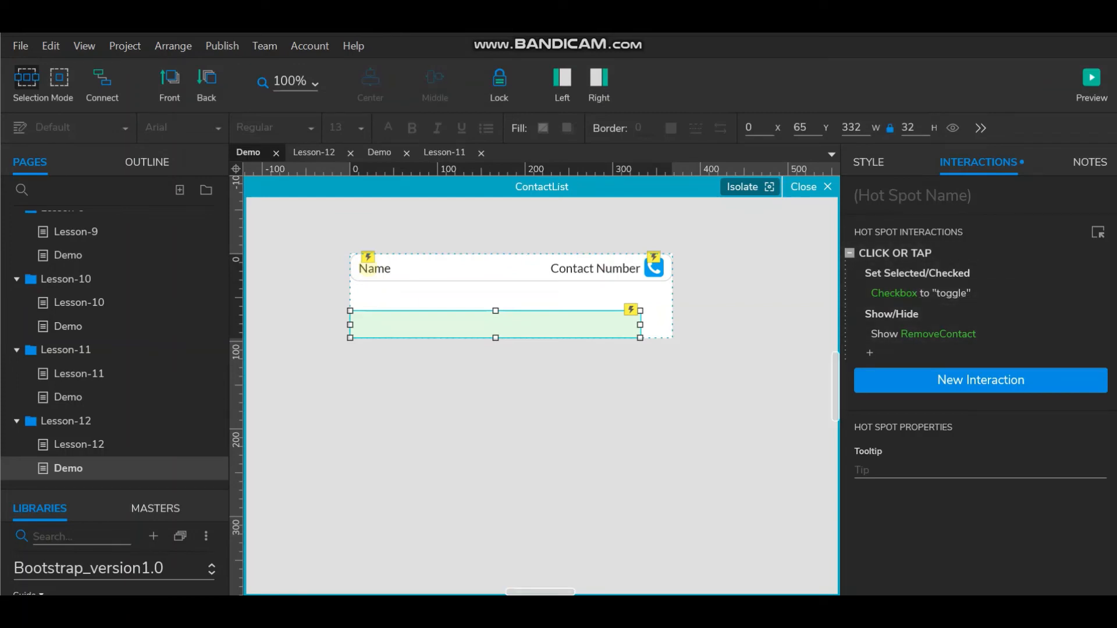
# Move the hot spot back over the contact row, and test the remove icon in the page preview
pyautogui.moveTo(634, 325); pyautogui.dragTo(634, 269)
pyautogui.click(1091, 77)
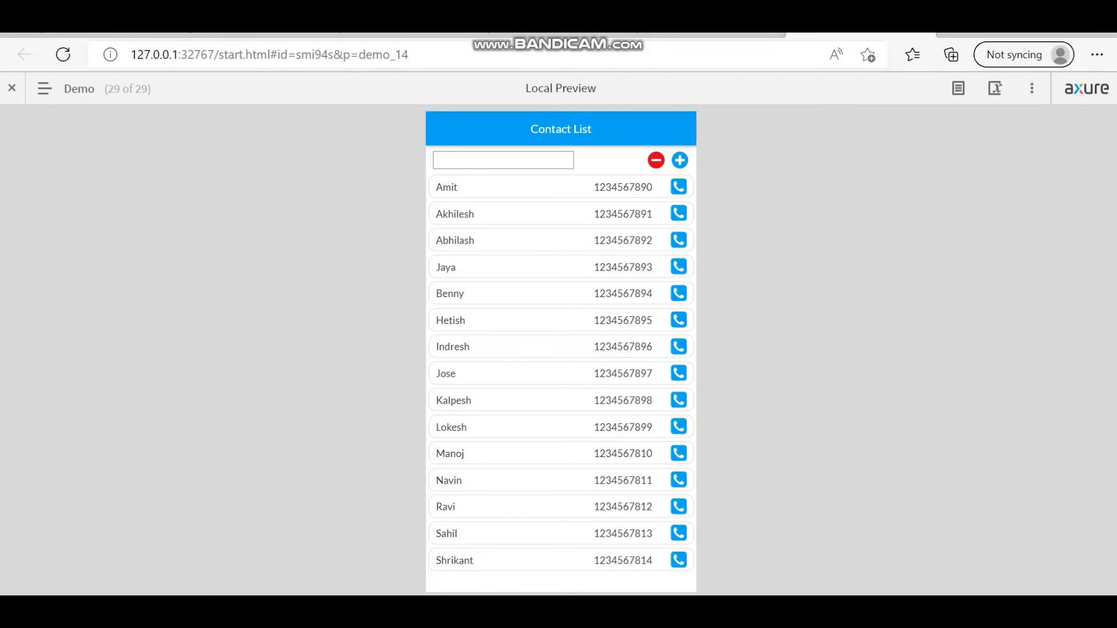
pyautogui.click(656, 160)
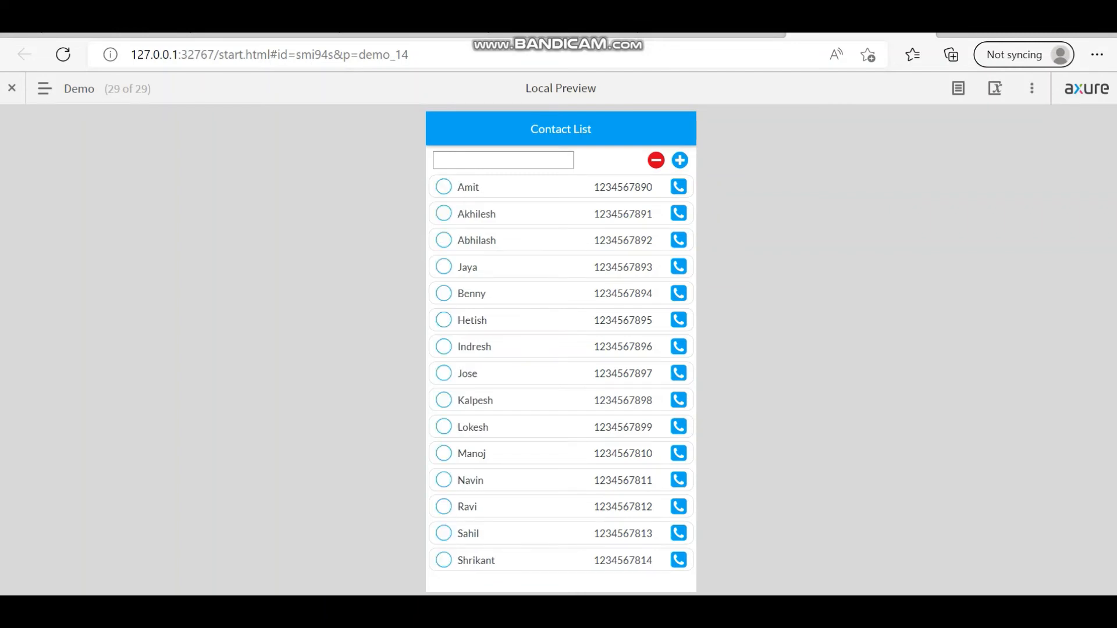
# Reload the preview and turn on Show Hotspots
pyautogui.click(63, 54)
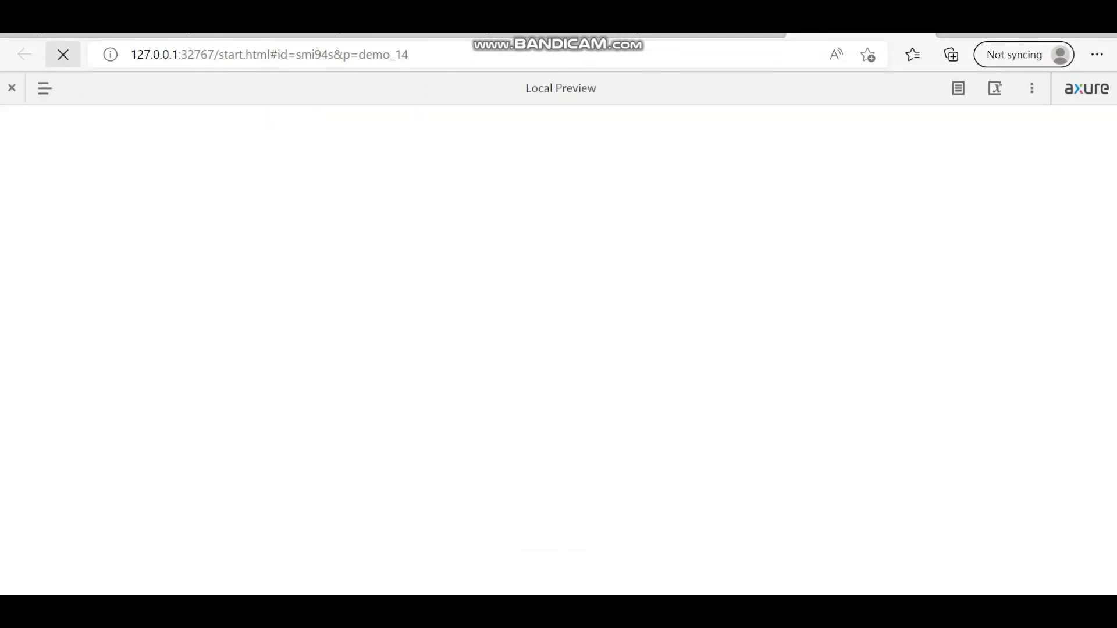
pyautogui.click(1031, 88)
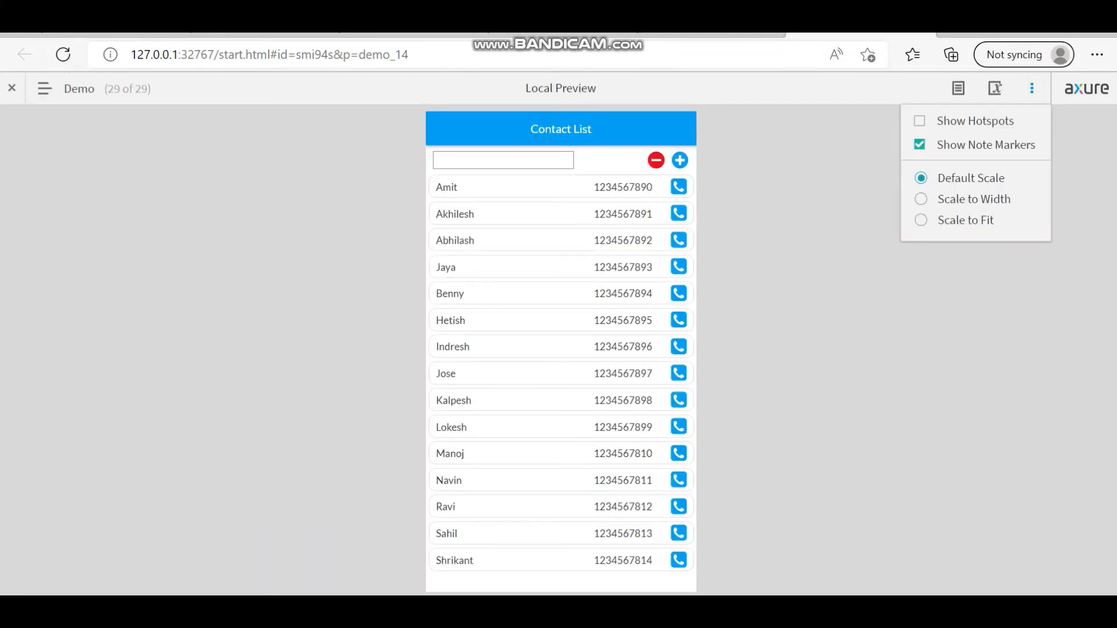
pyautogui.click(919, 121)
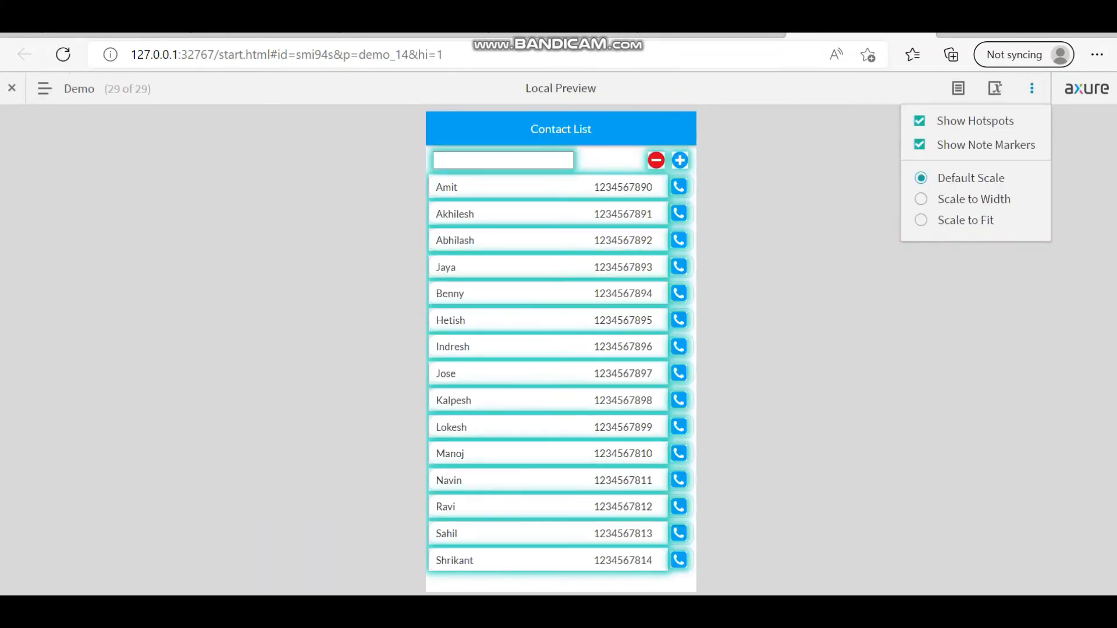
pyautogui.click(1031, 88)
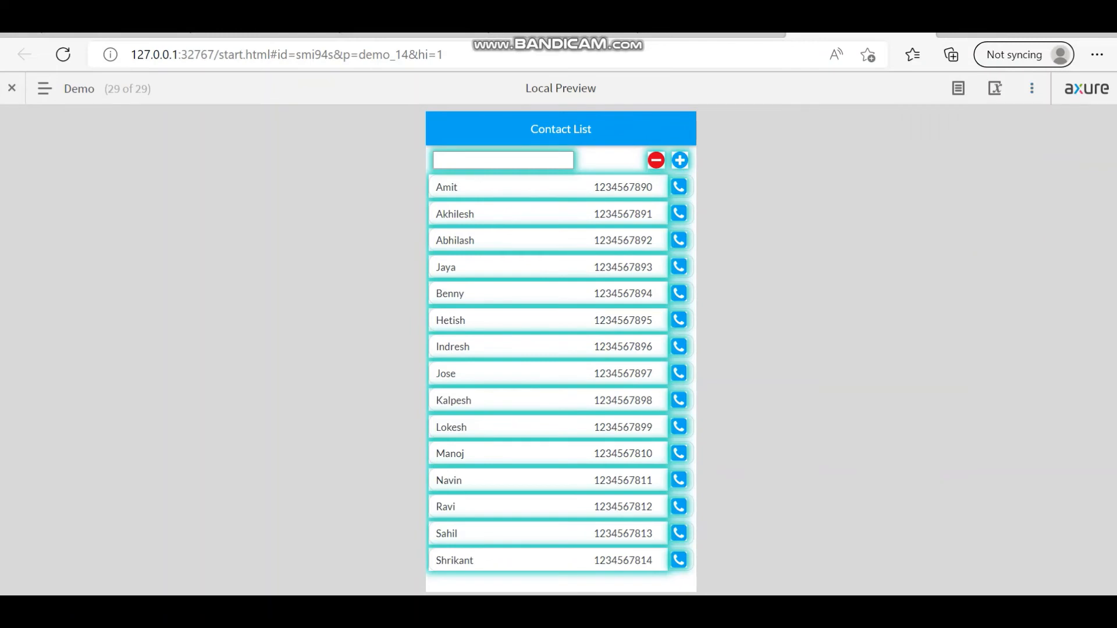
# Test removal with hotspots highlighted by revealing the checkboxes, checking the first contact, and confirming its deletion
pyautogui.click(656, 160)
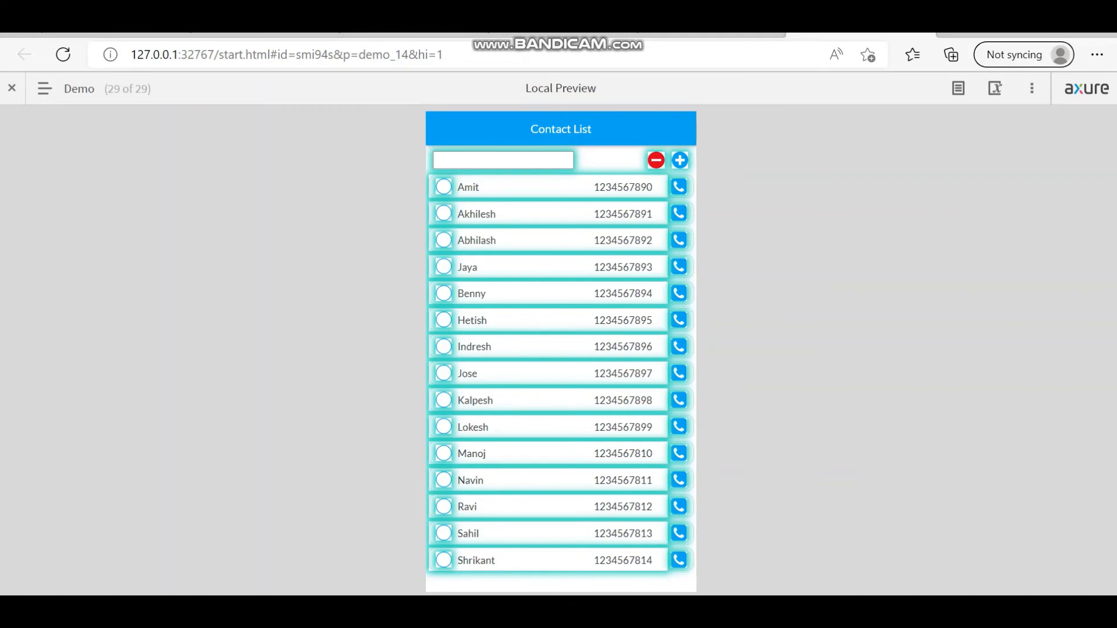
pyautogui.click(444, 186)
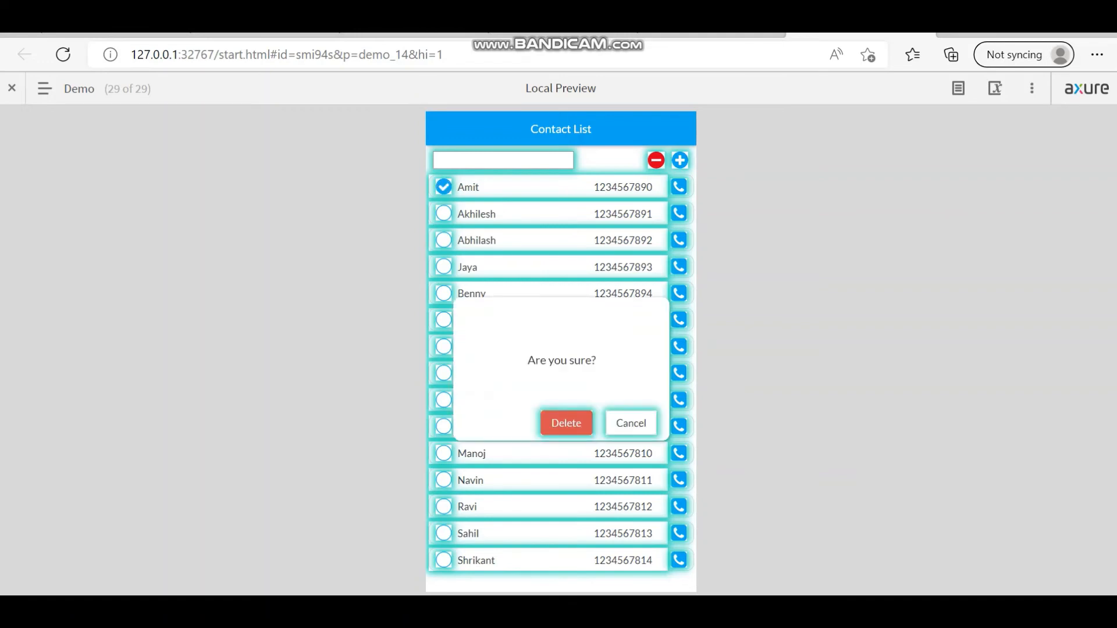
pyautogui.click(566, 423)
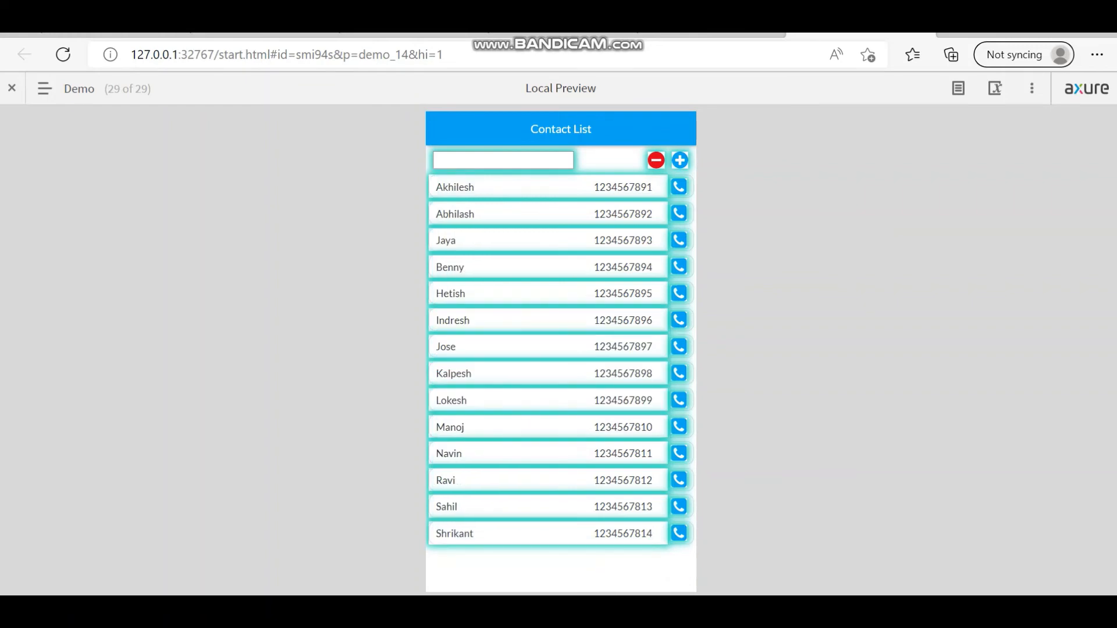
# Turn off Show Hotspots in the preview
pyautogui.click(1032, 88)
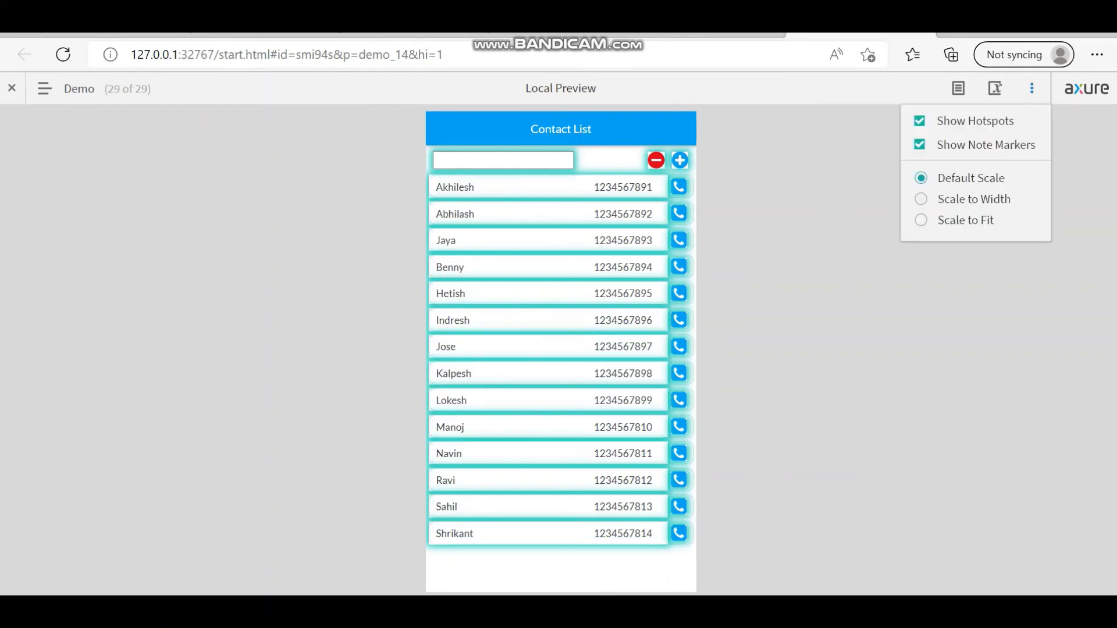
pyautogui.click(919, 121)
pyautogui.click(1043, 75)
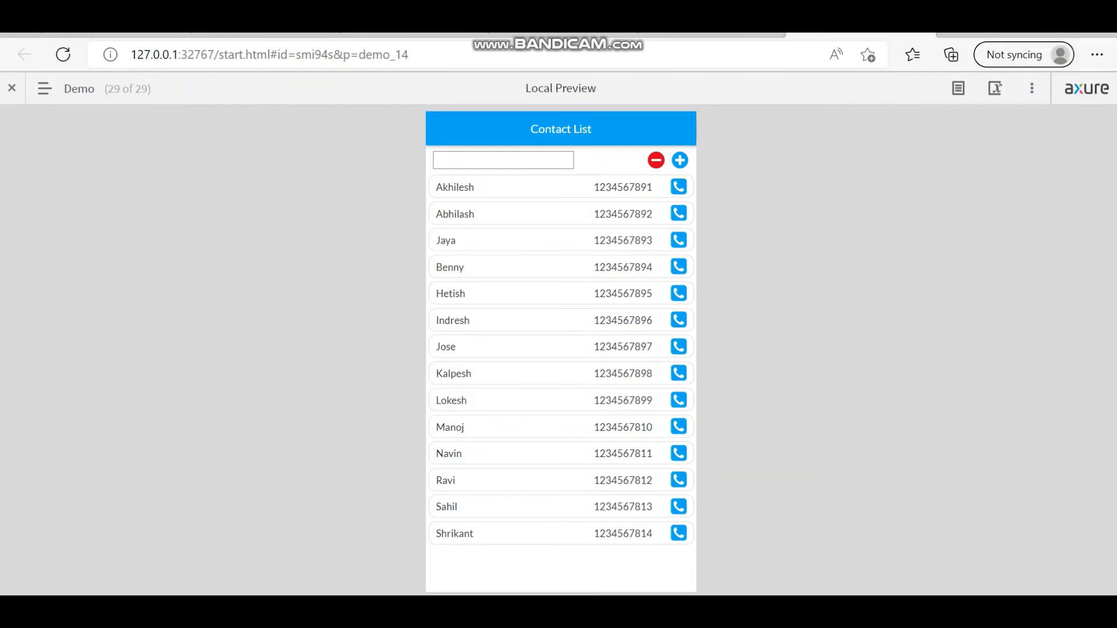
# Use the remove icon to check and delete the contact now first in the list
pyautogui.click(656, 160)
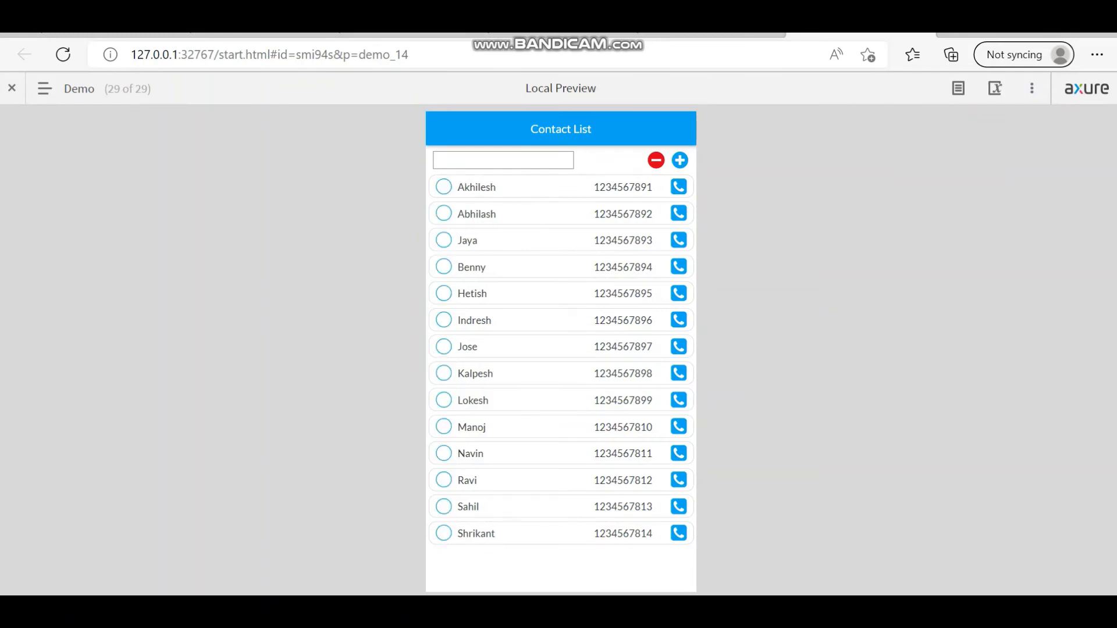
pyautogui.click(444, 186)
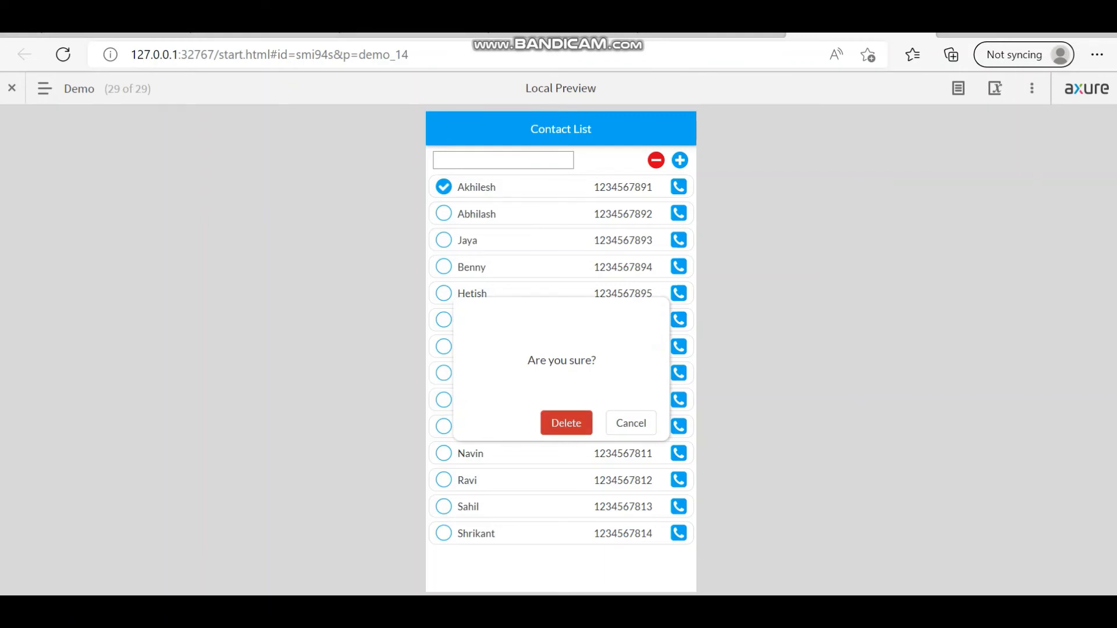
pyautogui.click(566, 423)
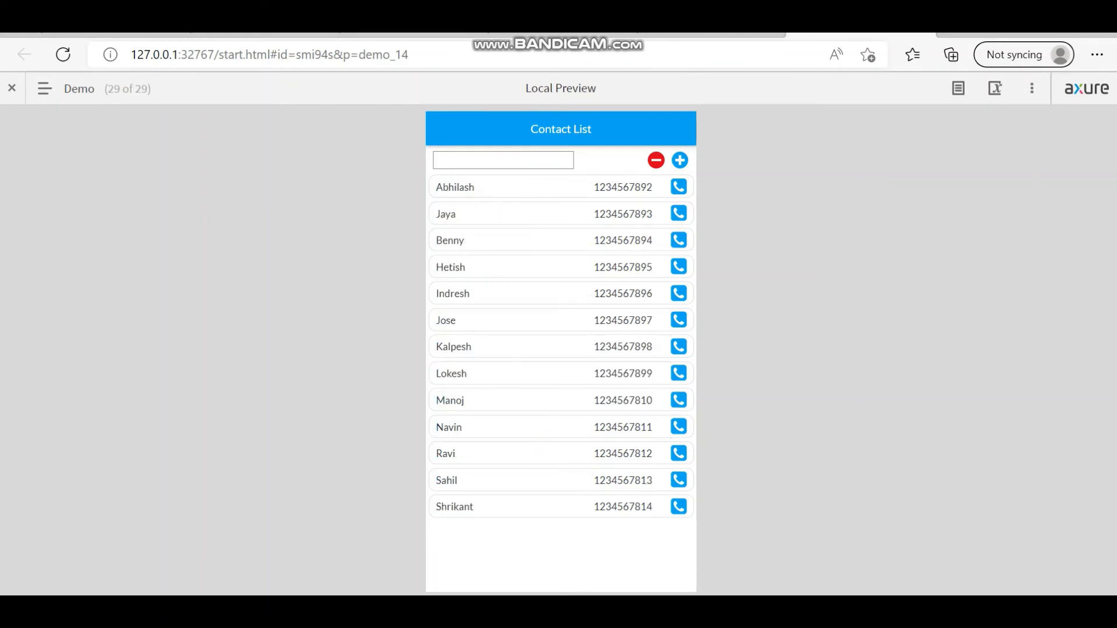
# Test multiple removal by checking the second, third and fourth contacts and deleting them together
pyautogui.click(656, 160)
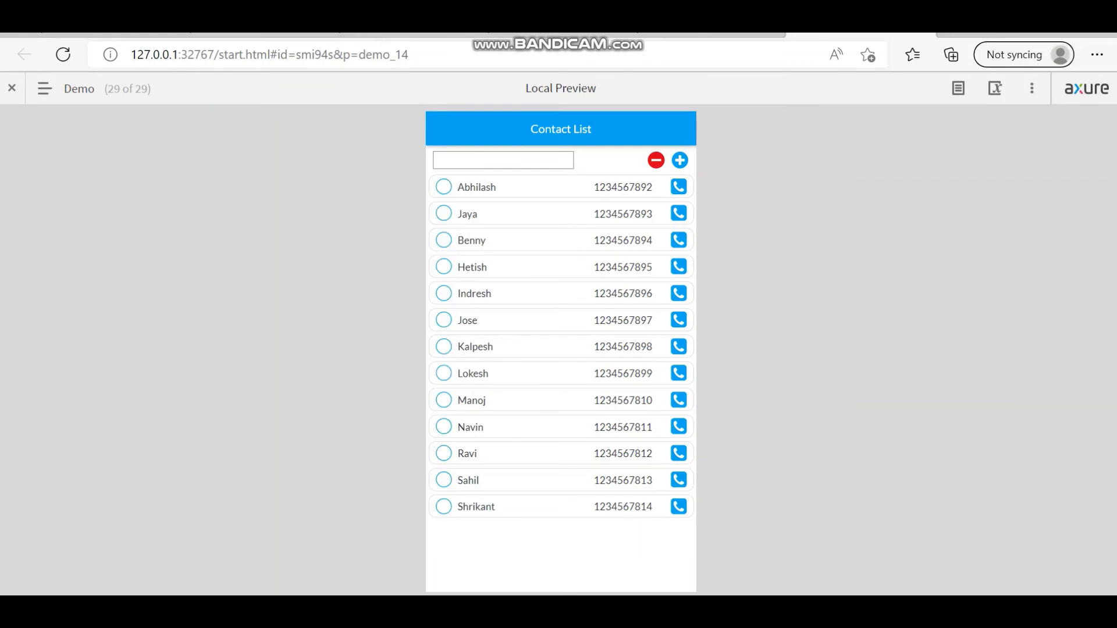
pyautogui.click(444, 213)
pyautogui.click(444, 240)
pyautogui.click(444, 266)
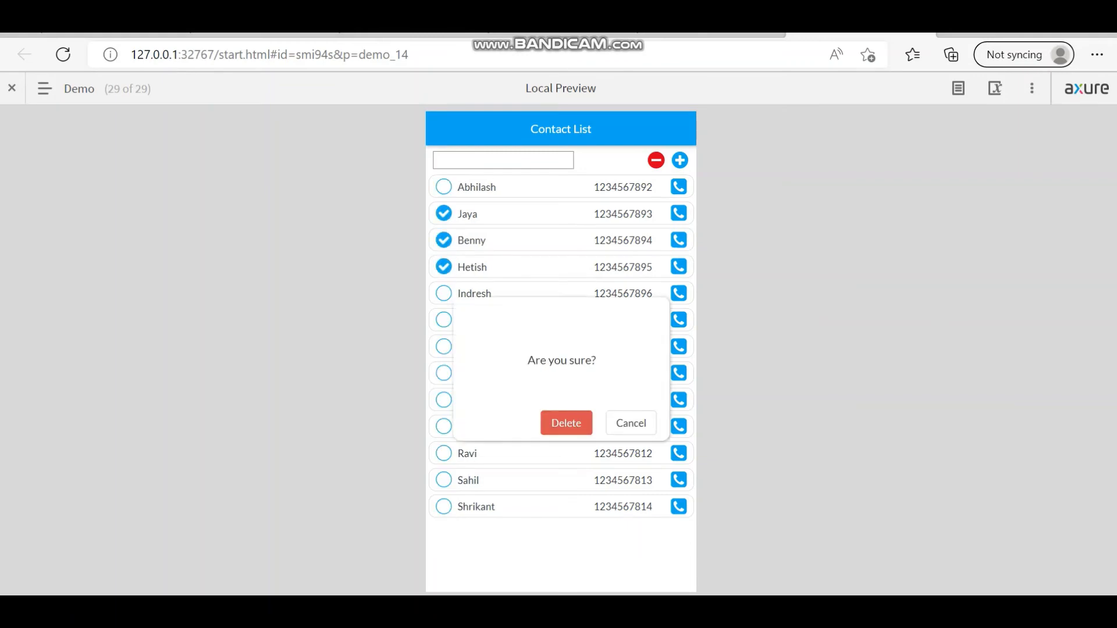
pyautogui.click(566, 423)
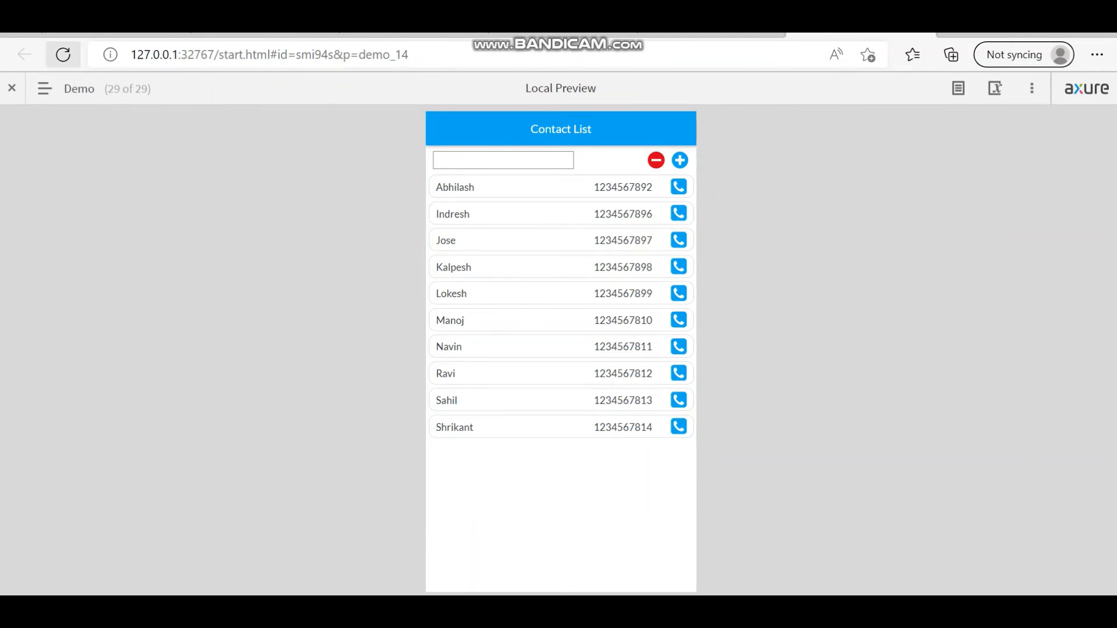
# Reload the preview and use the remove icon to delete the first two contacts together
pyautogui.click(63, 54)
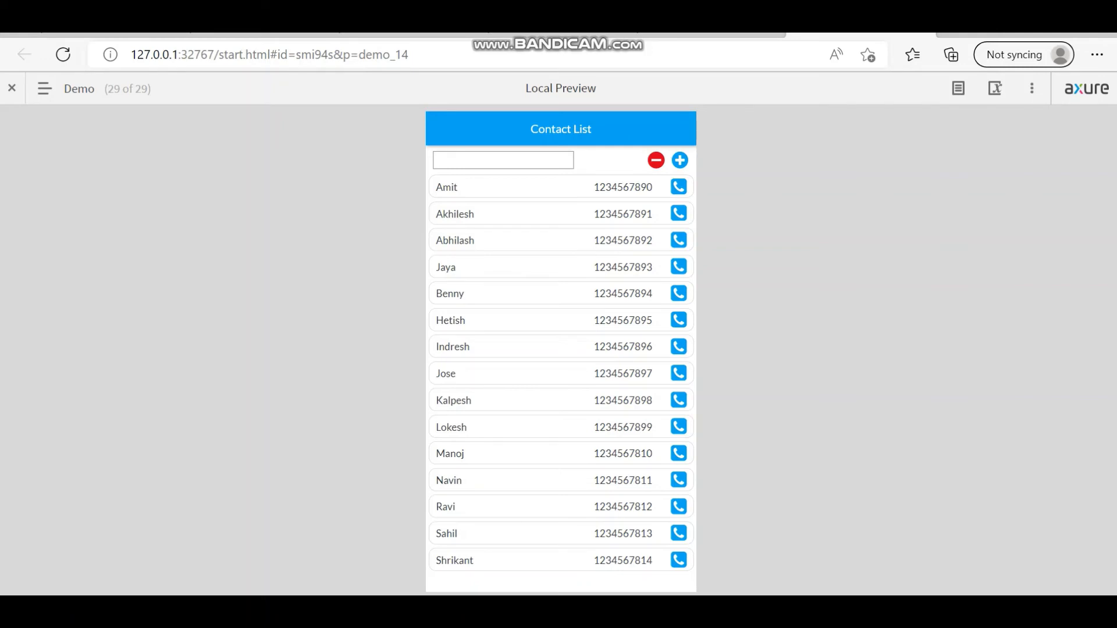
pyautogui.click(656, 160)
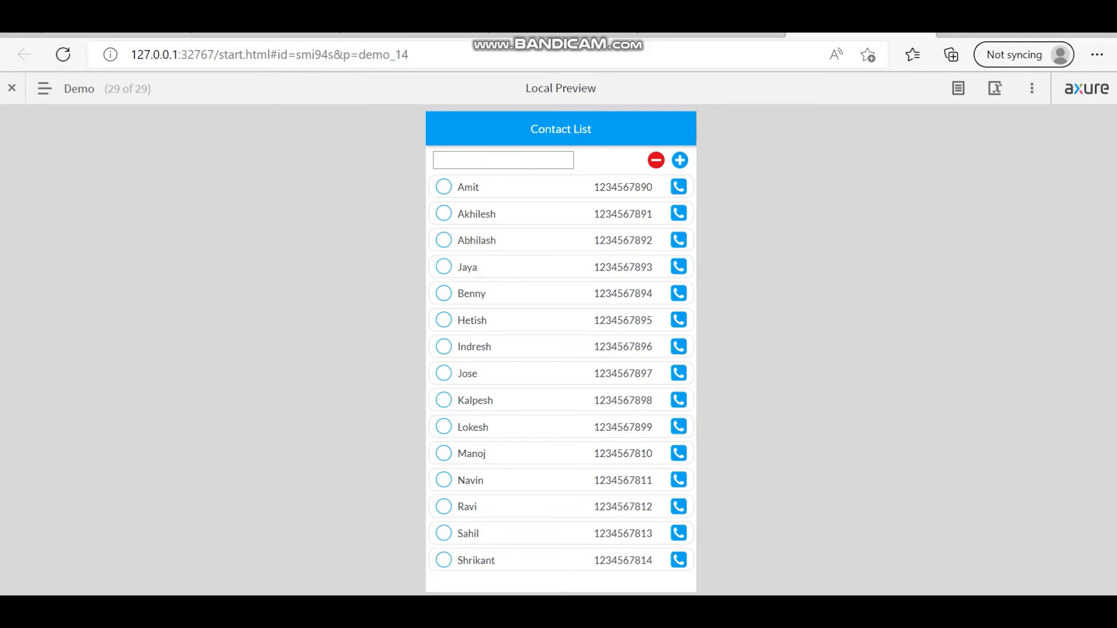
pyautogui.click(444, 187)
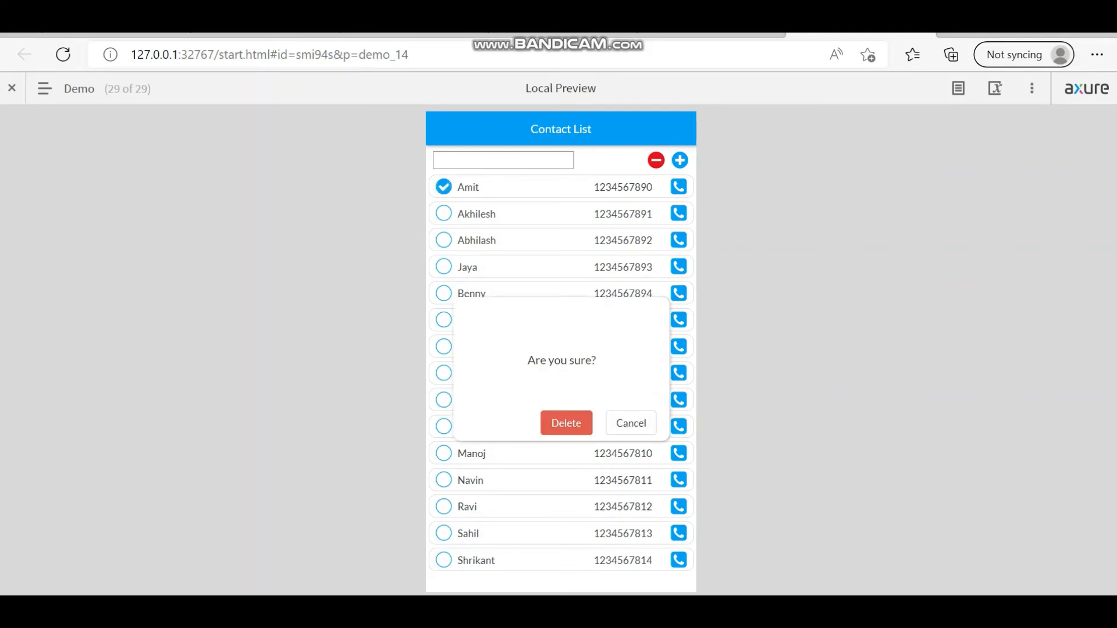
pyautogui.click(443, 213)
pyautogui.click(566, 423)
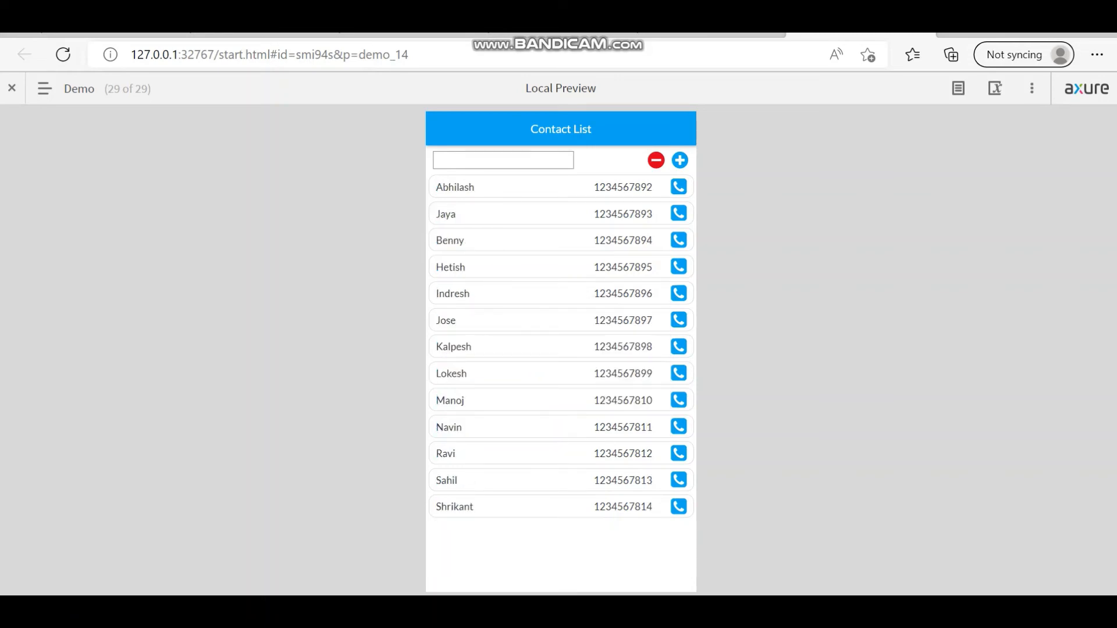
# Reveal the contact checkboxes with the remove icon and check the first contact to bring up the delete confirmation
pyautogui.click(655, 160)
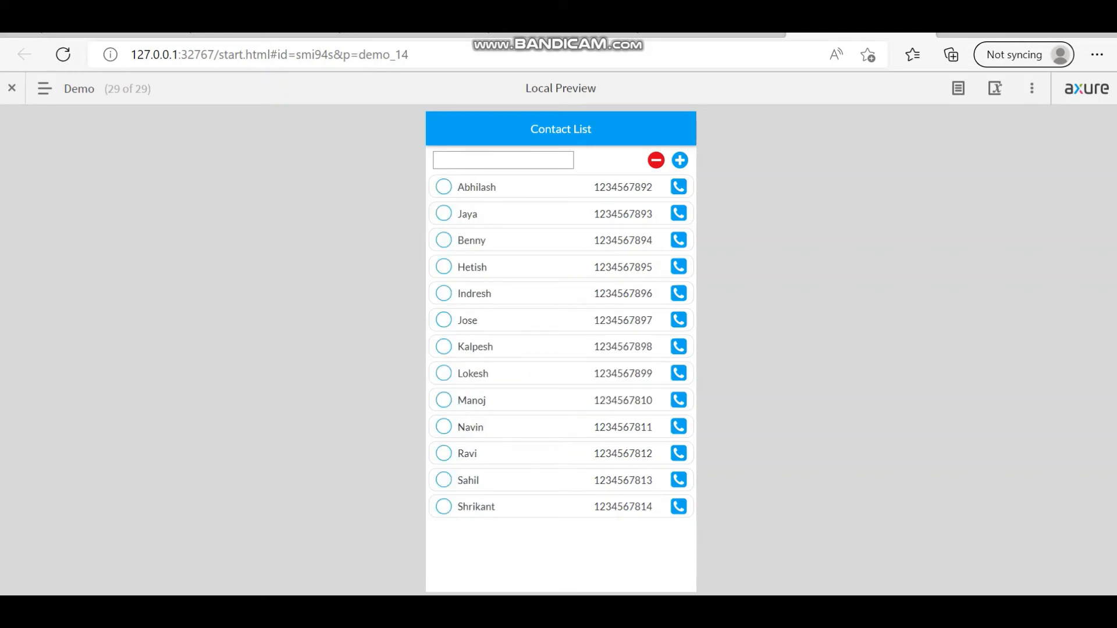
pyautogui.click(443, 187)
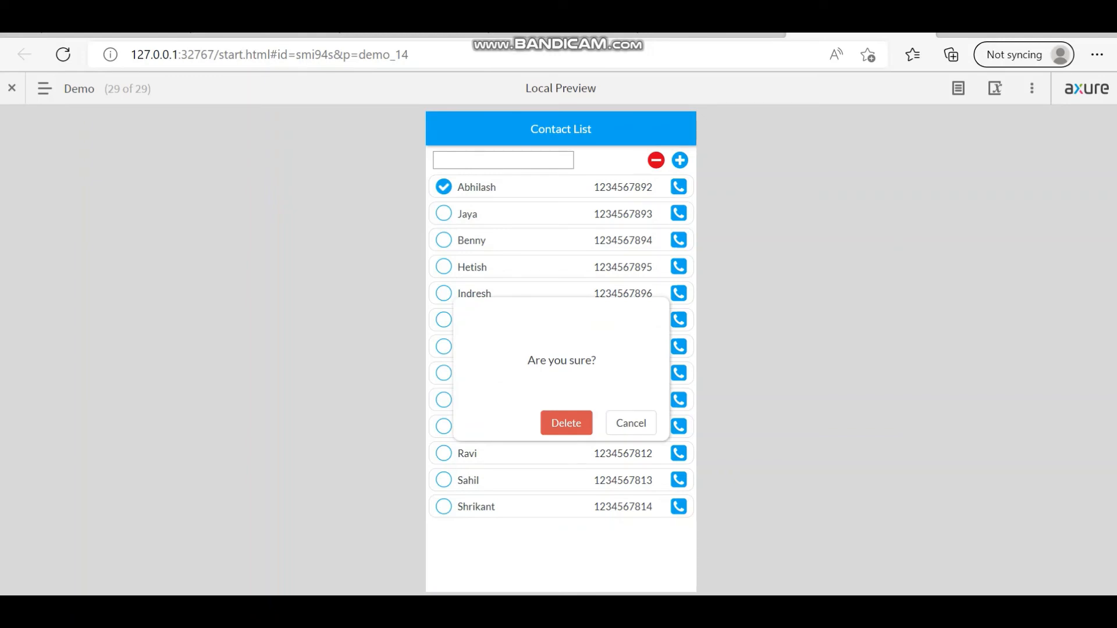
# Switch to Axure RP and set the hot spot's Show RemoveContact action to treat as lightbox
pyautogui.hotkey('alt', 'Tab')
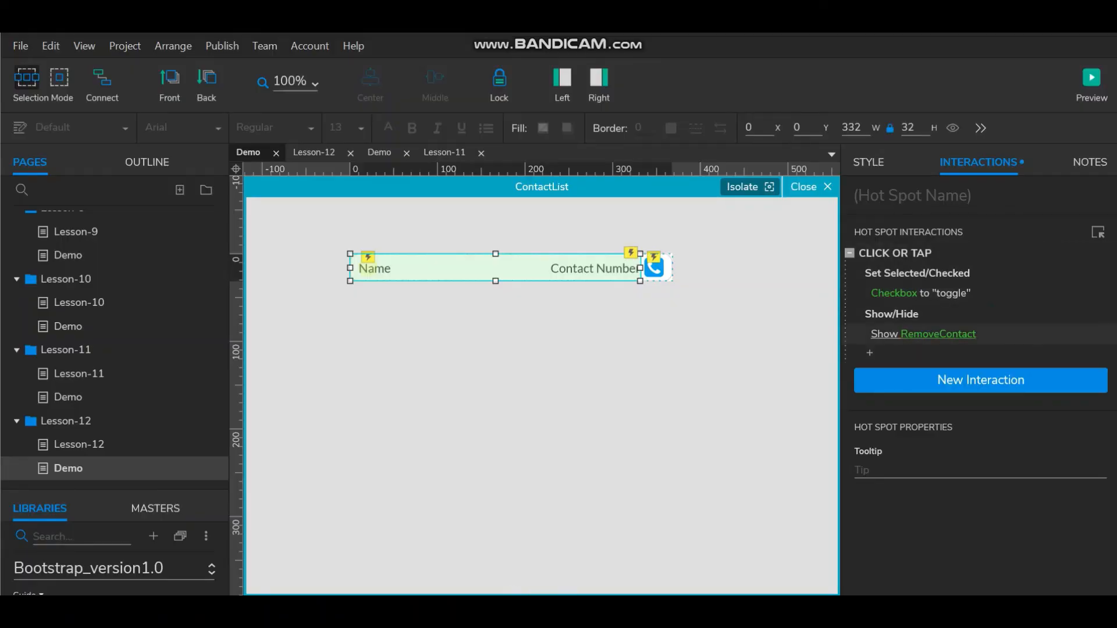
pyautogui.doubleClick(923, 333)
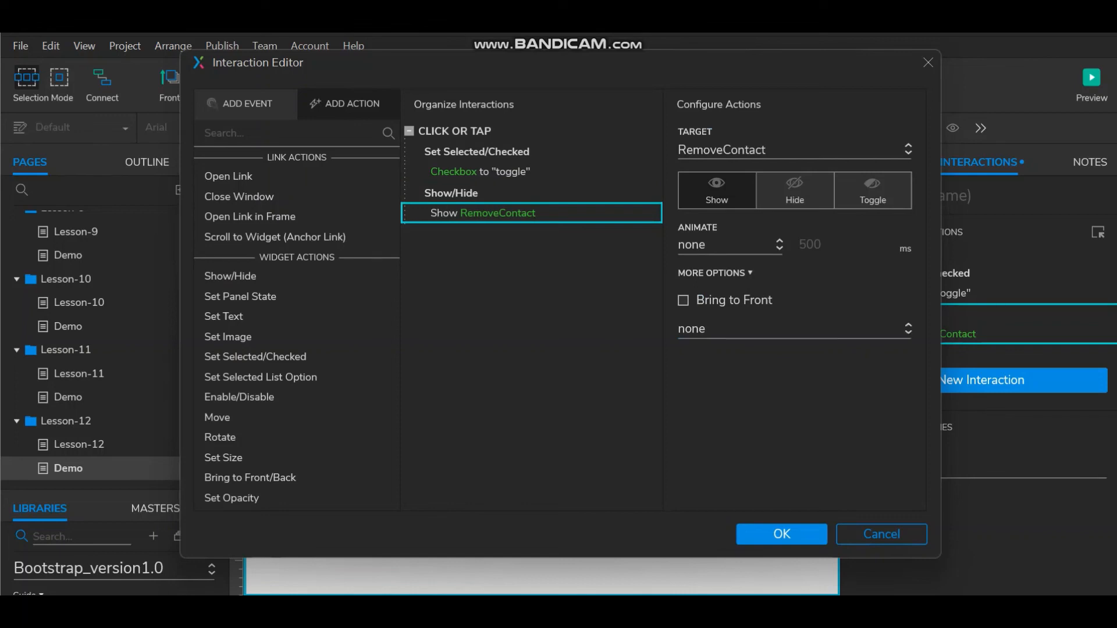
pyautogui.click(794, 329)
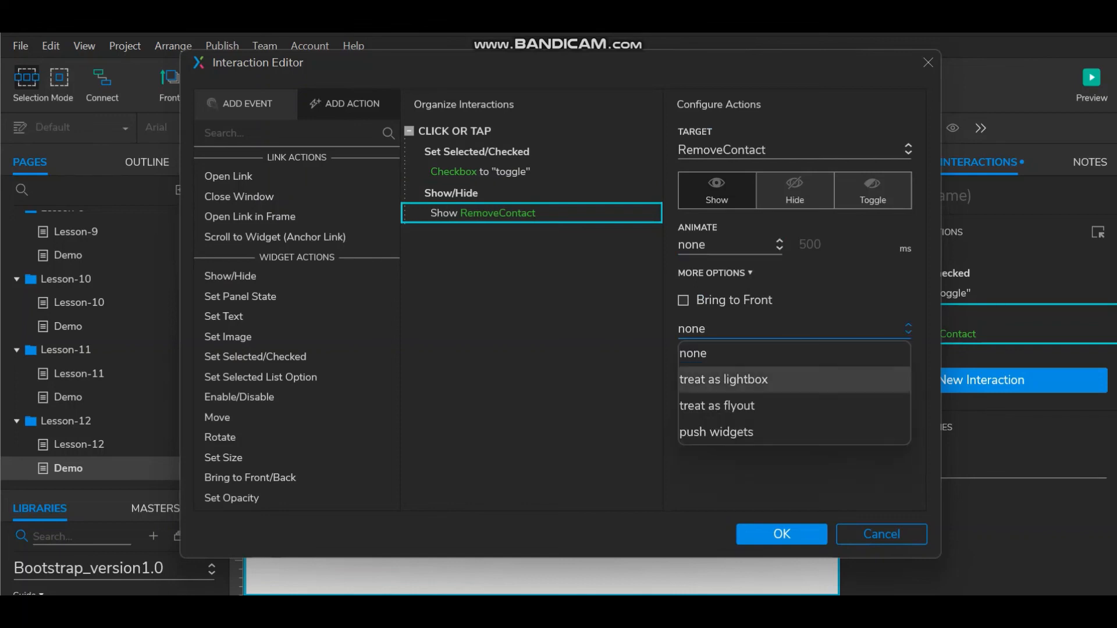
pyautogui.click(723, 379)
pyautogui.click(781, 534)
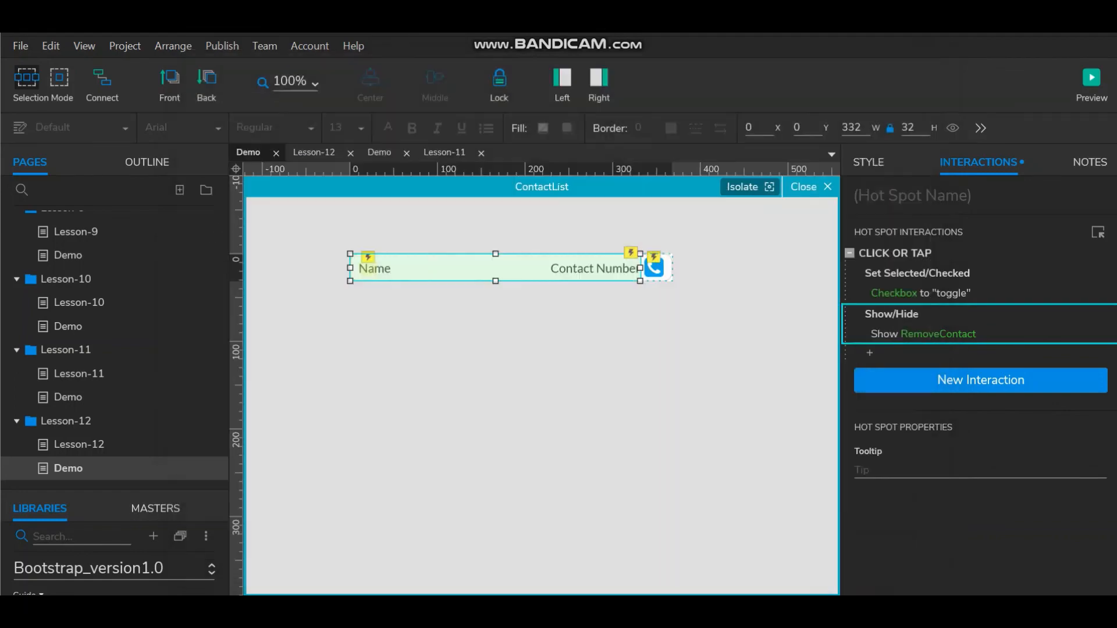
# Preview the Demo page and use the remove icon to check and delete the first contact
pyautogui.click(1091, 84)
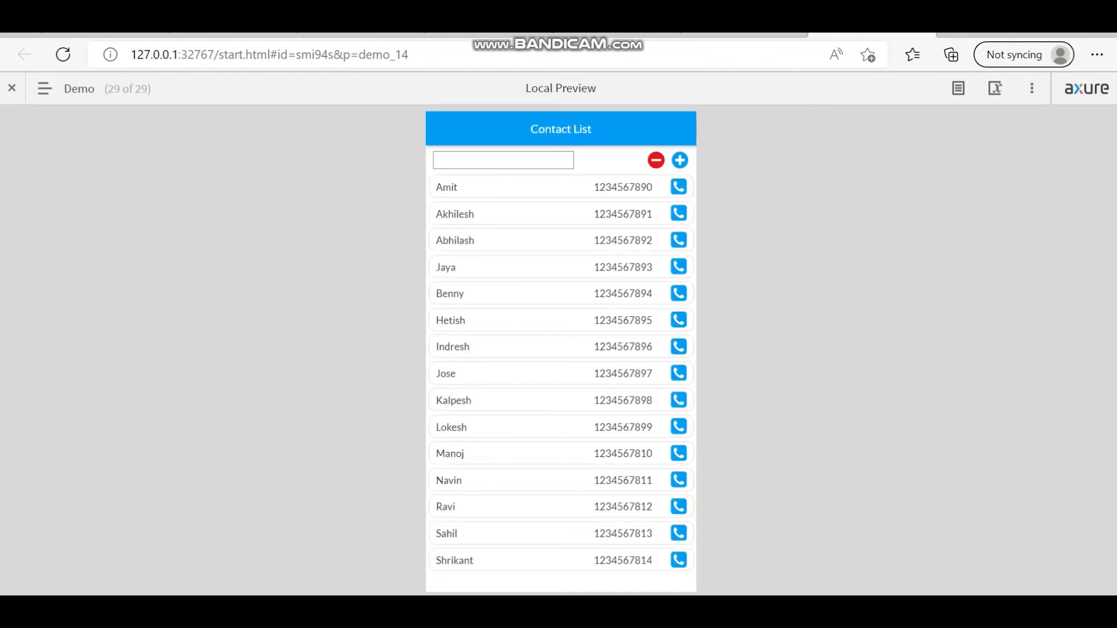
pyautogui.click(655, 160)
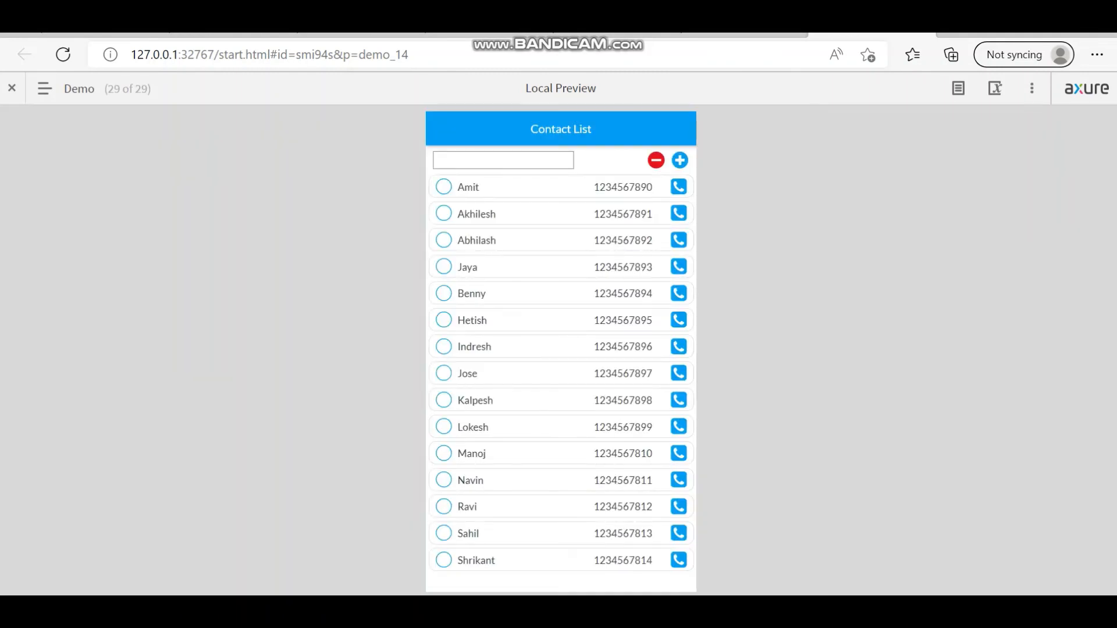
pyautogui.click(443, 187)
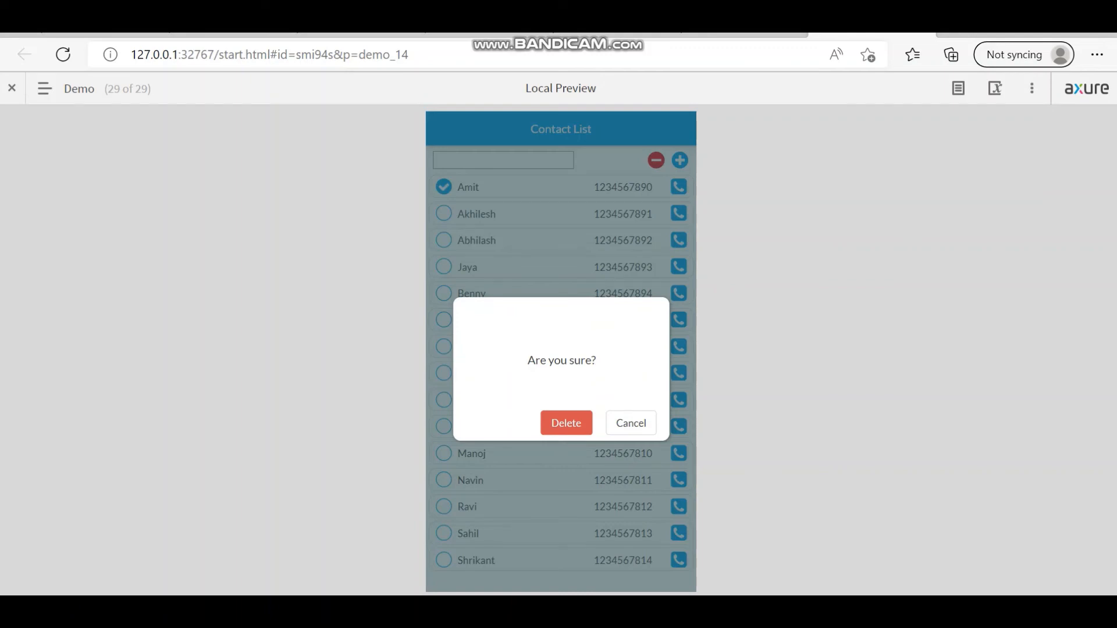
pyautogui.click(566, 423)
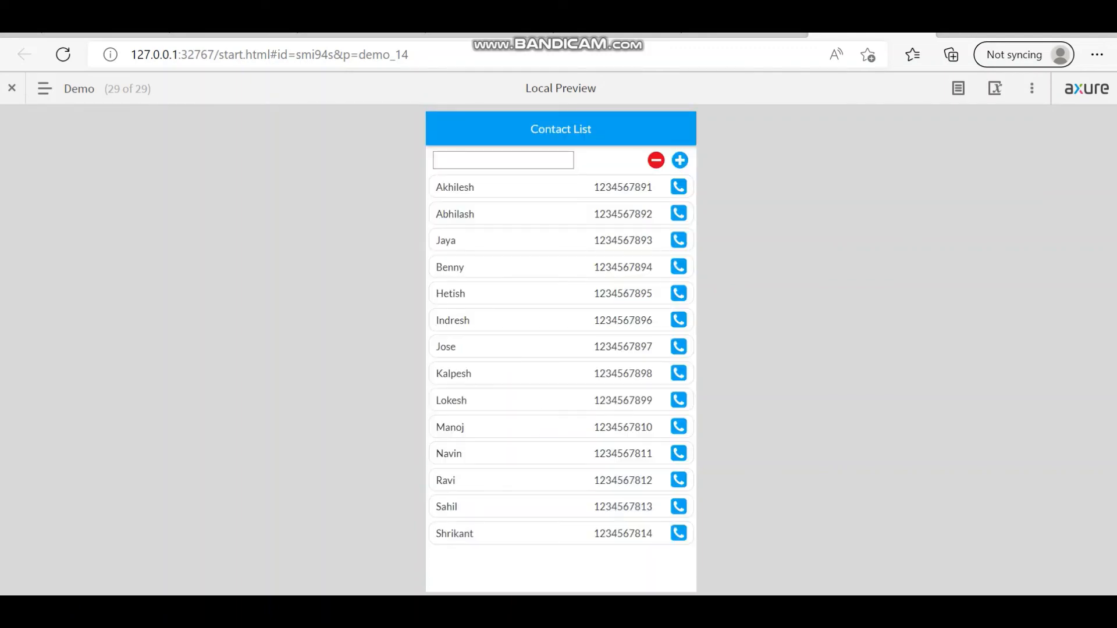
# Check the fifth, fourth and third contacts one after another, cancelling the confirmation between selections, and delete all three together
pyautogui.click(655, 160)
pyautogui.click(444, 293)
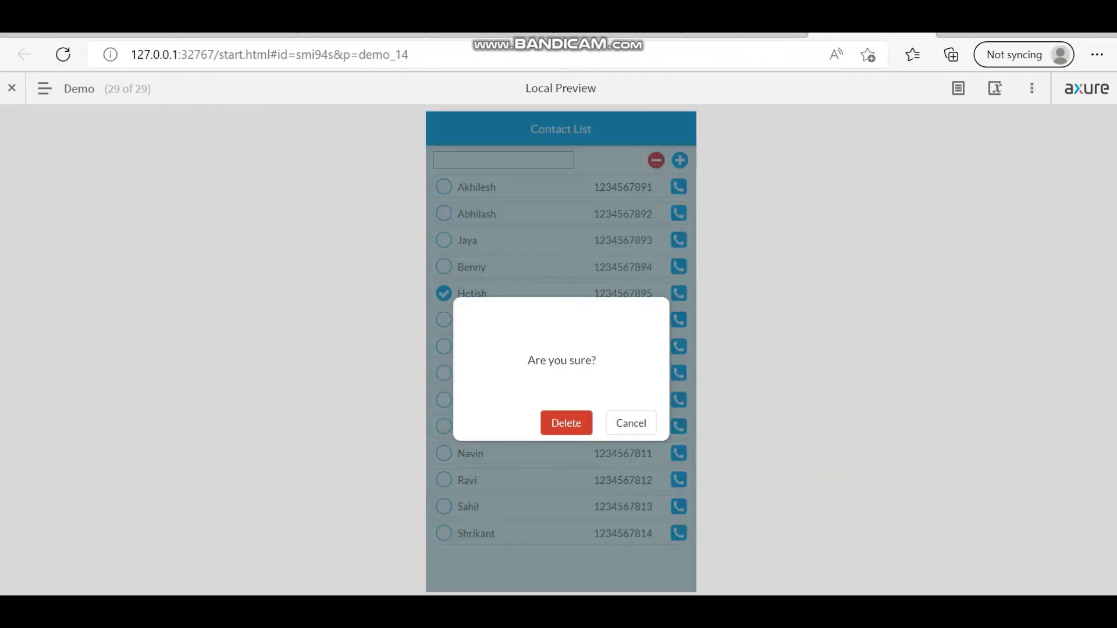
pyautogui.click(631, 423)
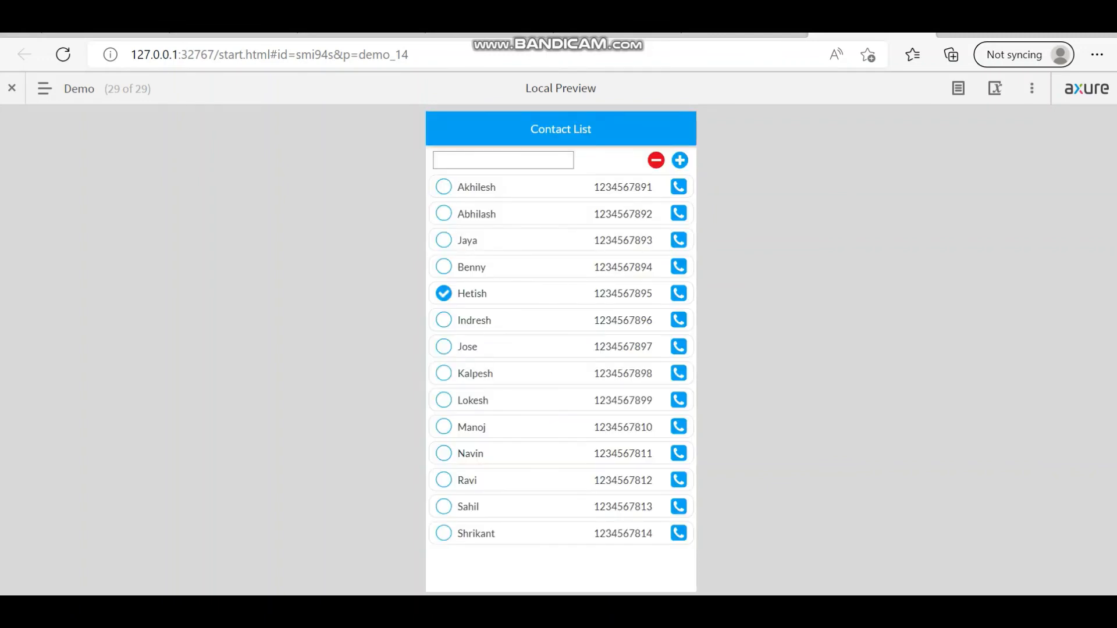
pyautogui.click(443, 266)
pyautogui.click(656, 160)
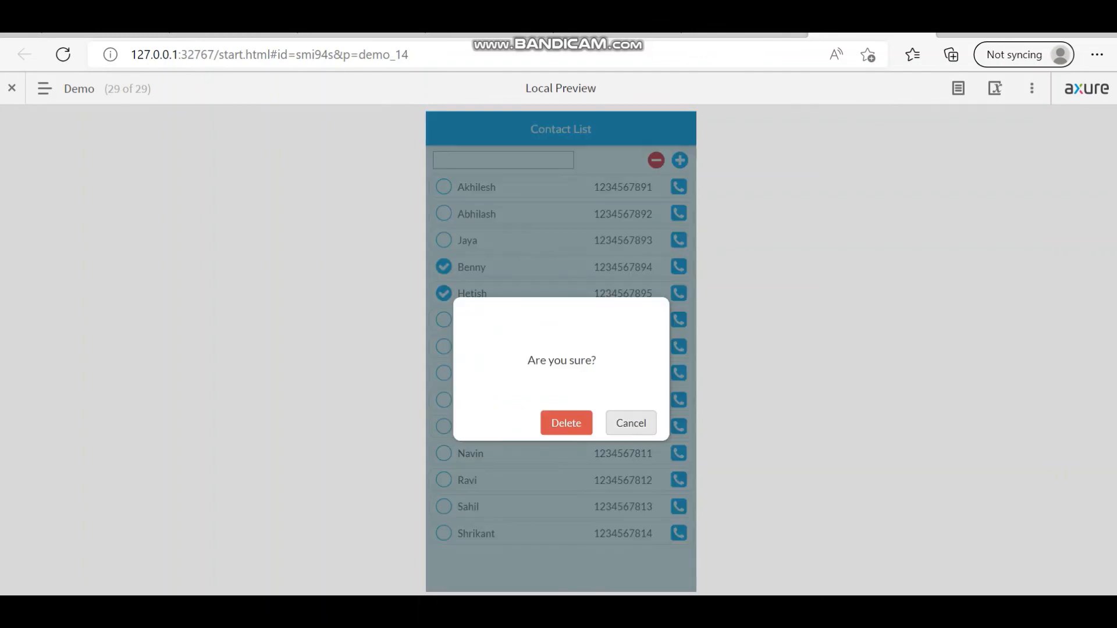
pyautogui.click(630, 423)
pyautogui.click(443, 240)
pyautogui.click(655, 160)
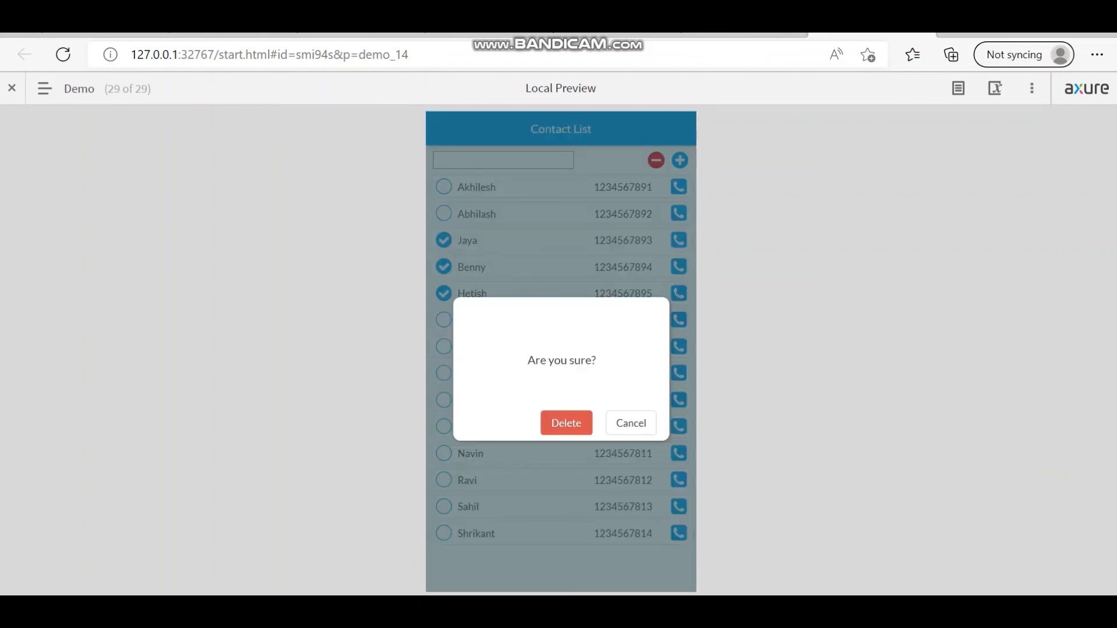
pyautogui.click(566, 423)
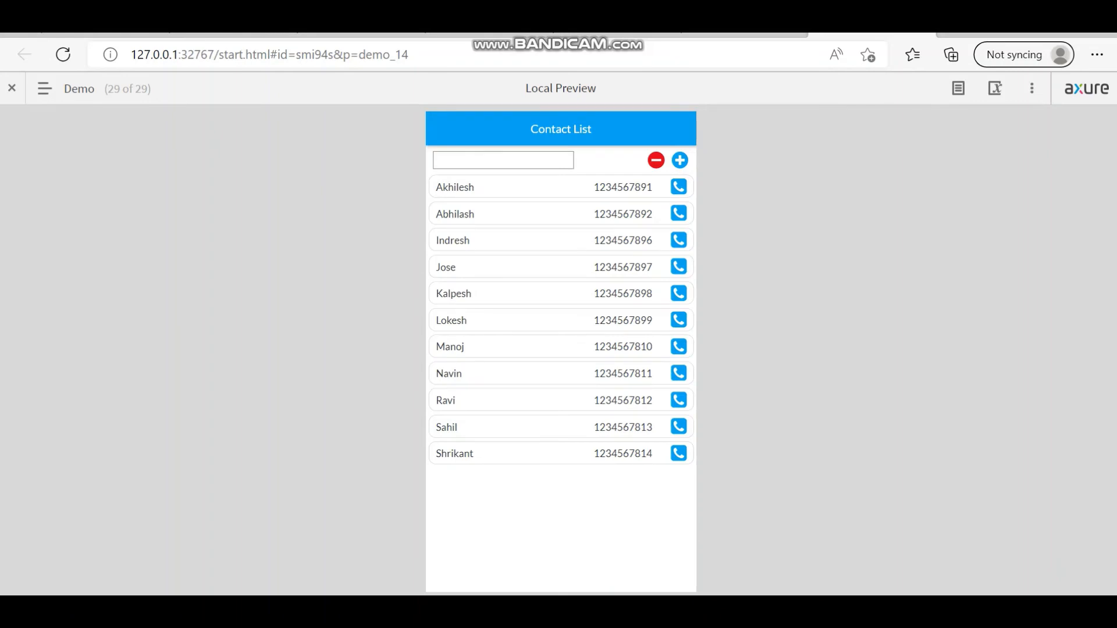
# Cancel a removal started with no contact checked, and check and delete the fourth and third contacts together
pyautogui.click(656, 160)
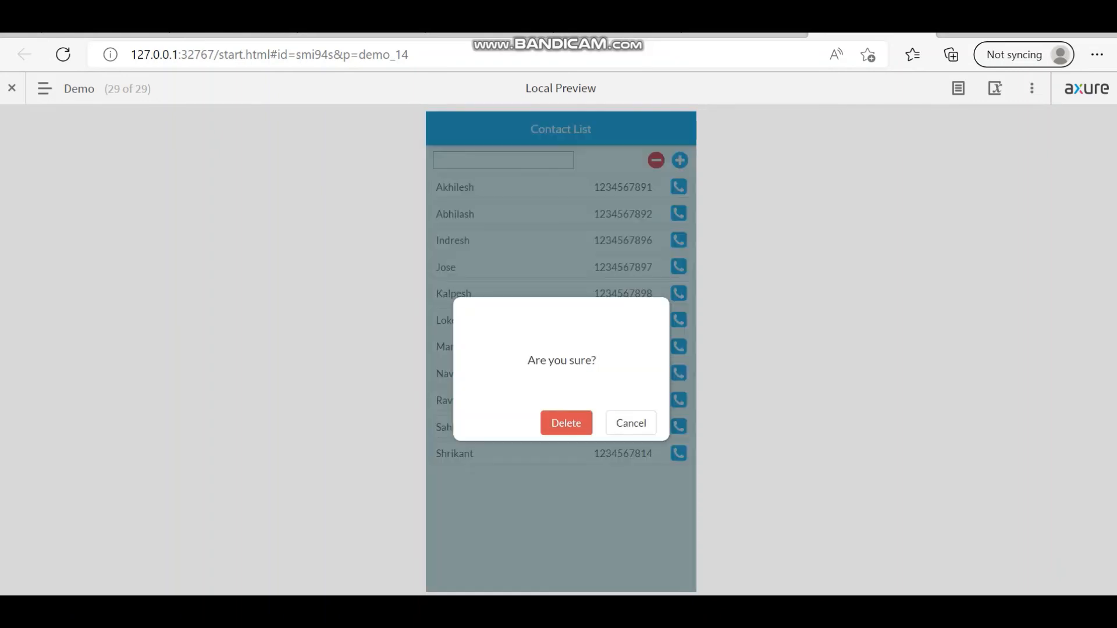
pyautogui.click(631, 422)
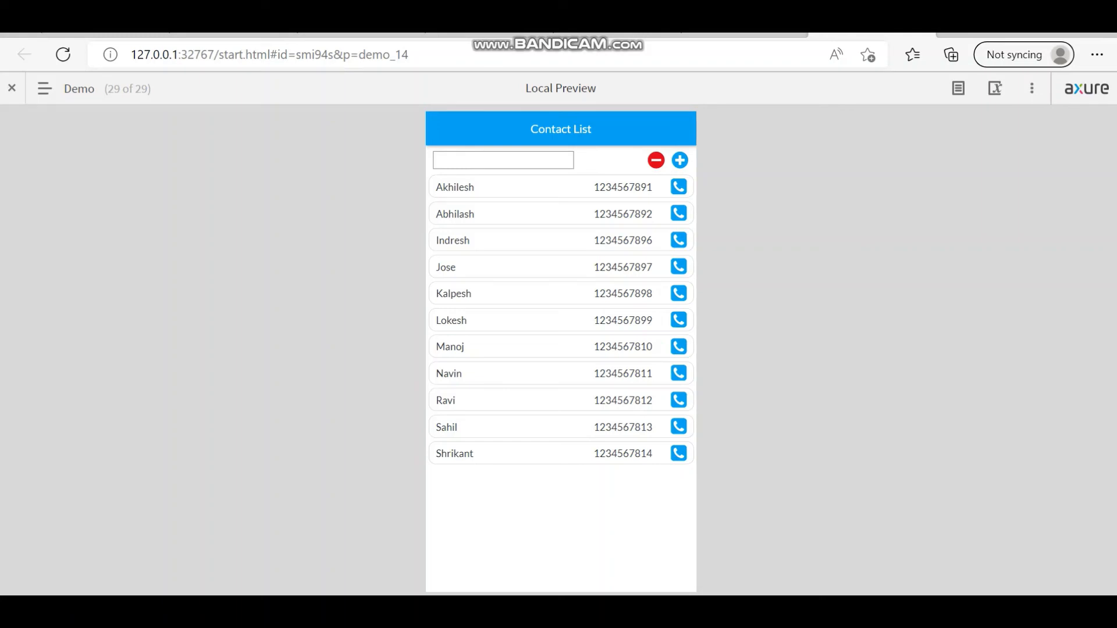
pyautogui.click(500, 267)
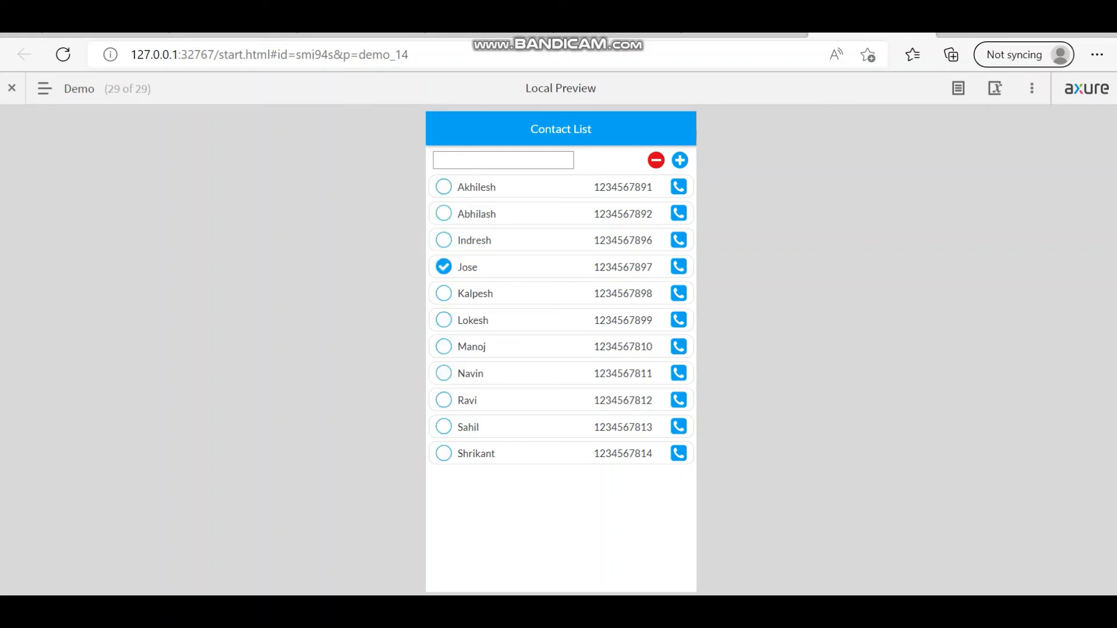
pyautogui.click(443, 240)
pyautogui.click(656, 160)
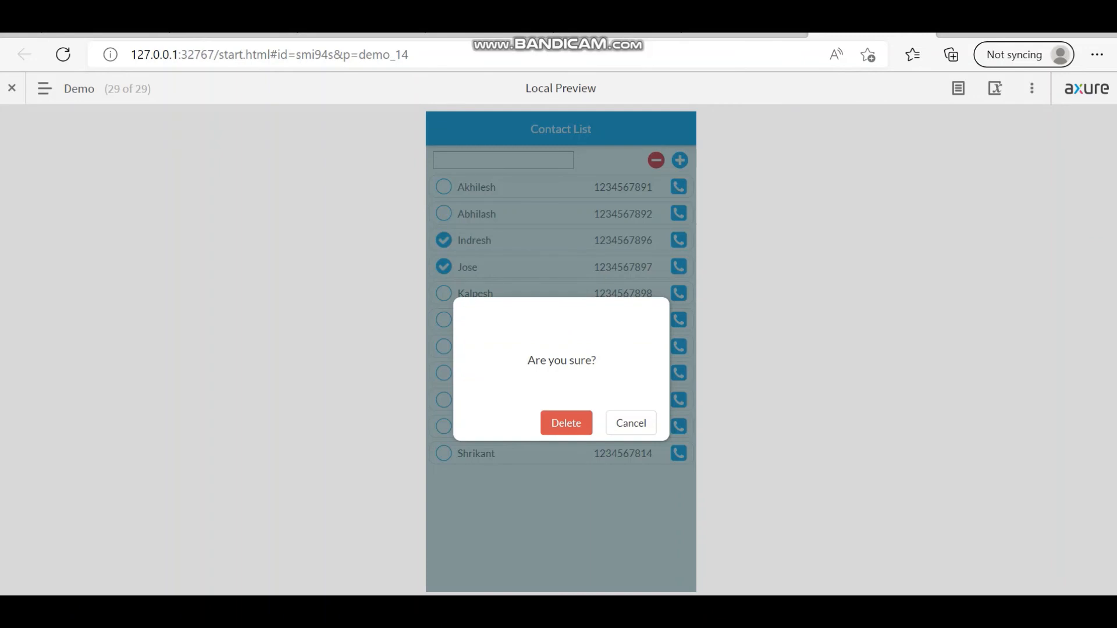
pyautogui.click(566, 423)
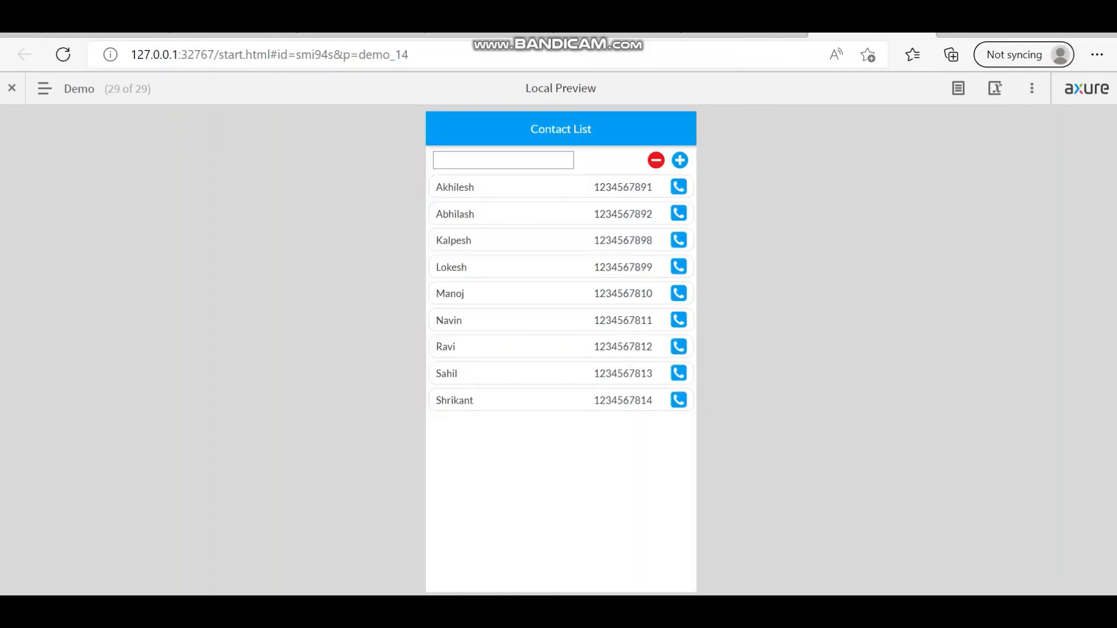
# Bring up the delete confirmation with the remove icon once more and cancel it
pyautogui.click(656, 160)
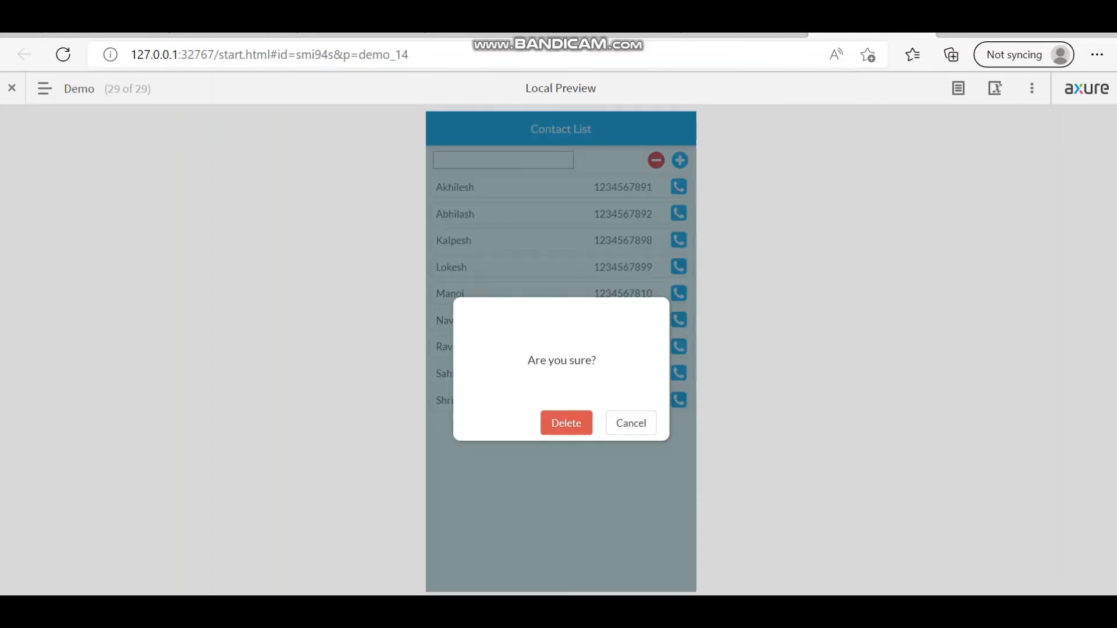
pyautogui.click(631, 423)
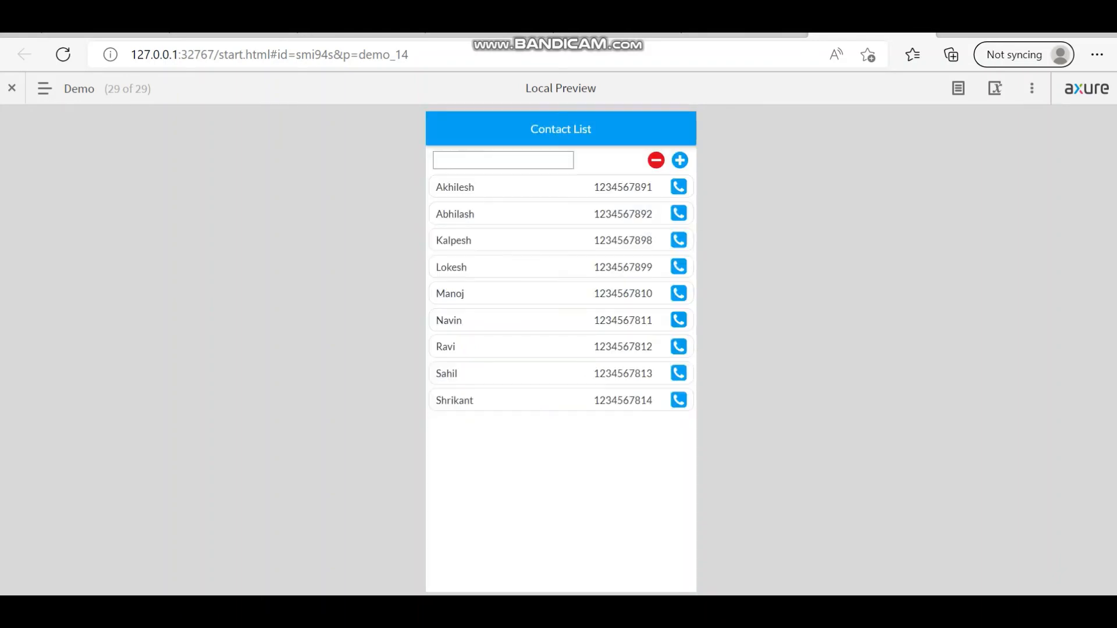